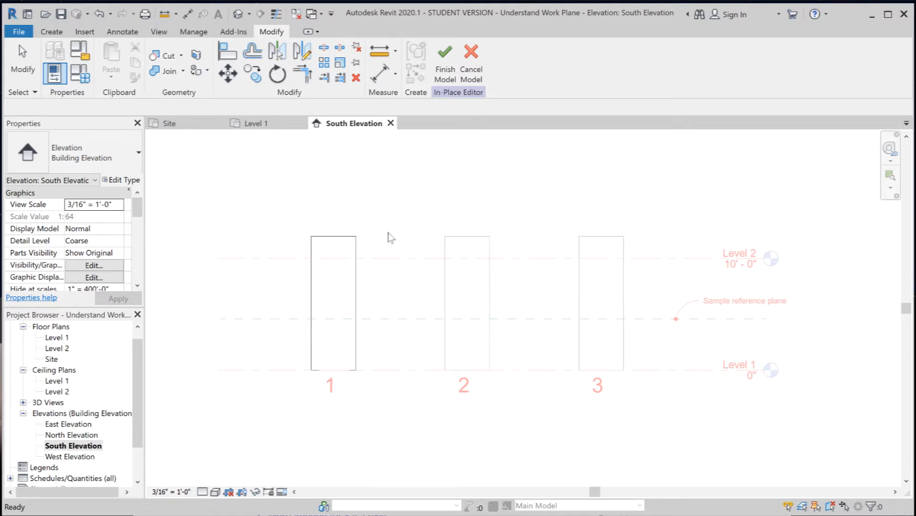
Step: Set the Extrusion Start of column 1 to 4' 0"
left_click(356, 251)
left_click(355, 248)
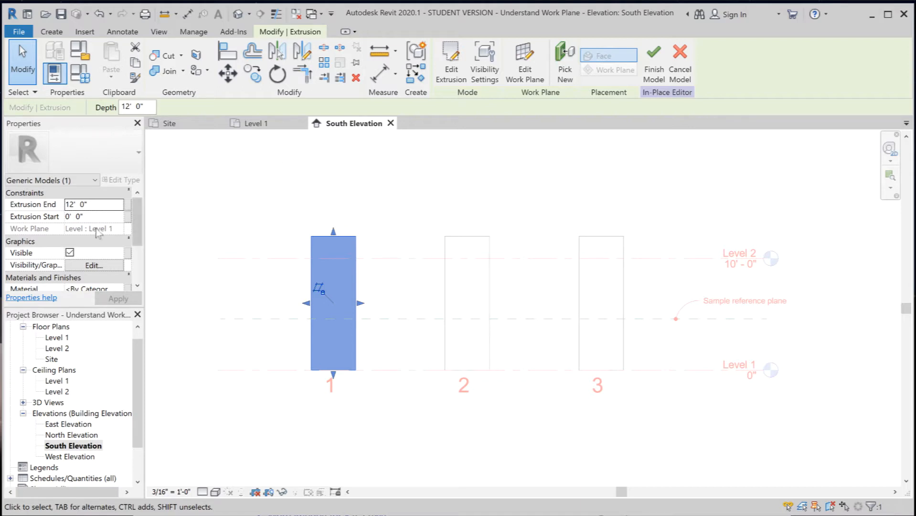
left_click(93, 216)
left_click_drag(93, 217, 58, 221)
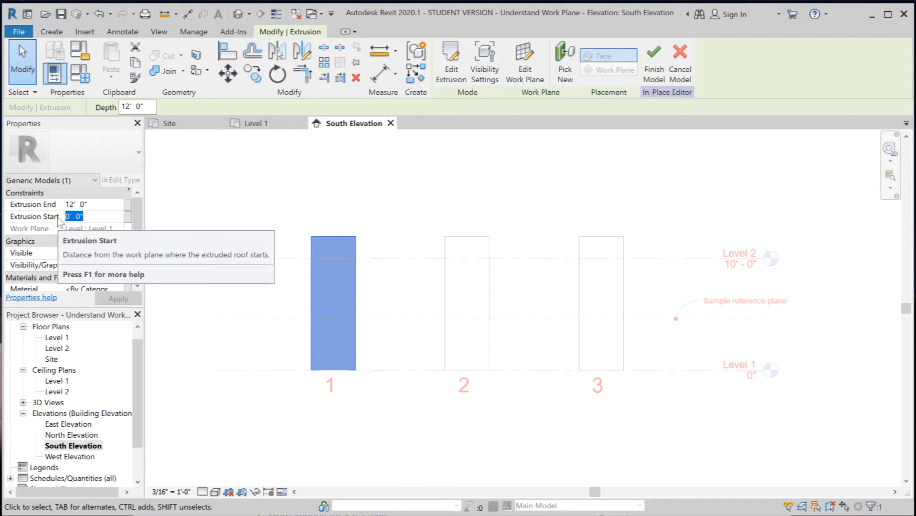
type("4")
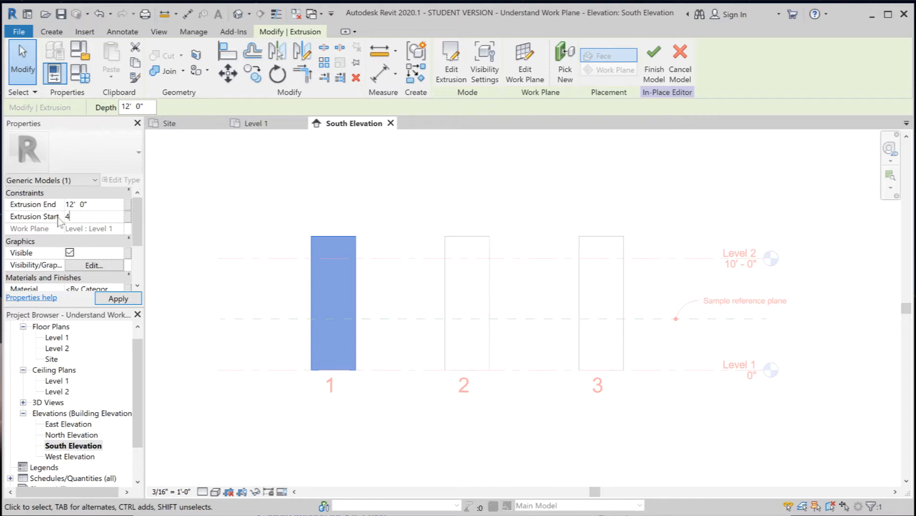
left_click(125, 298)
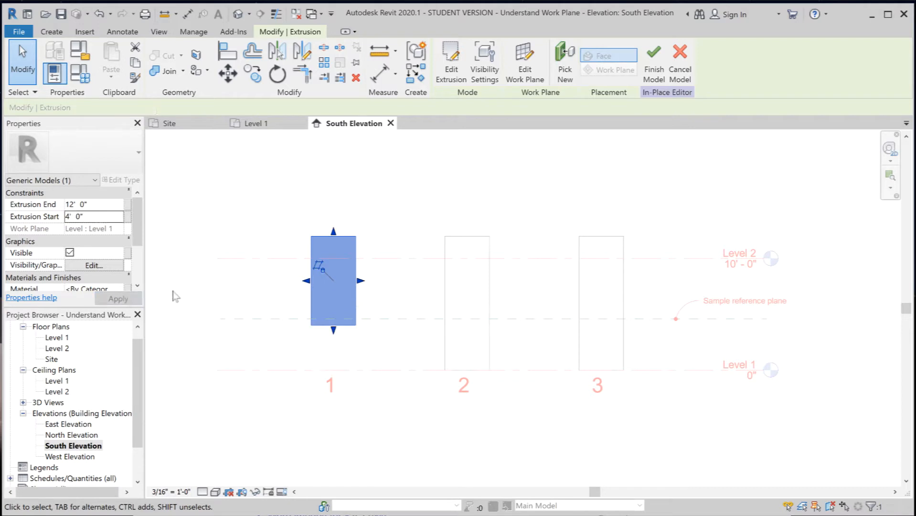
left_click(222, 289)
Step: Add aligned dimensions for column 1's height and for the distance from its top edge to Level 1
left_click(187, 14)
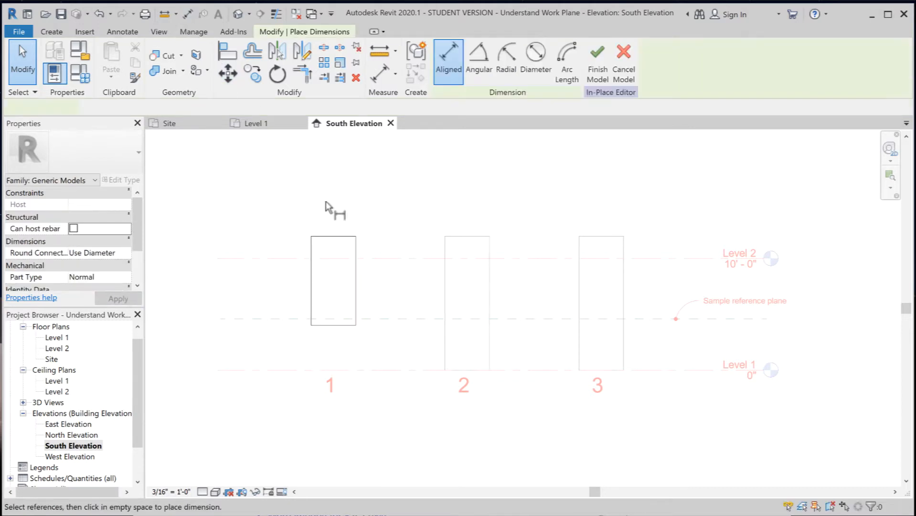
left_click(333, 237)
left_click(331, 325)
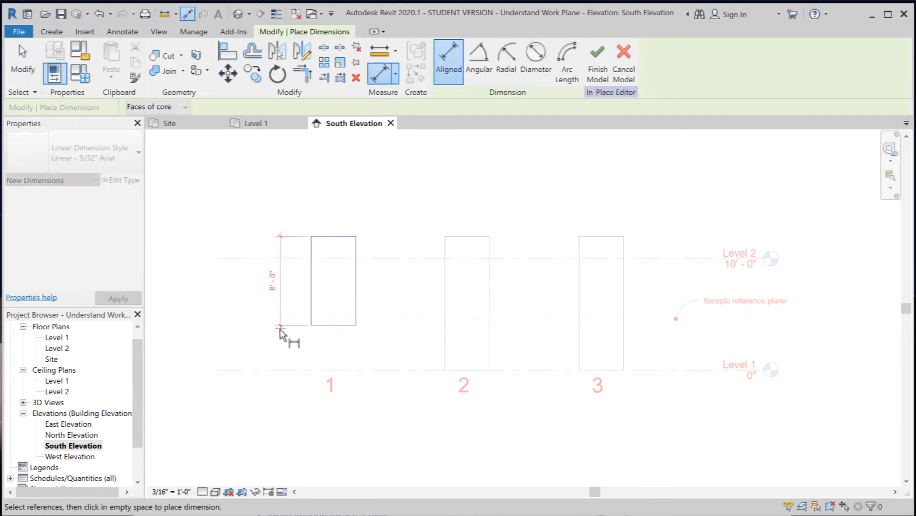
left_click(276, 330)
left_click(337, 238)
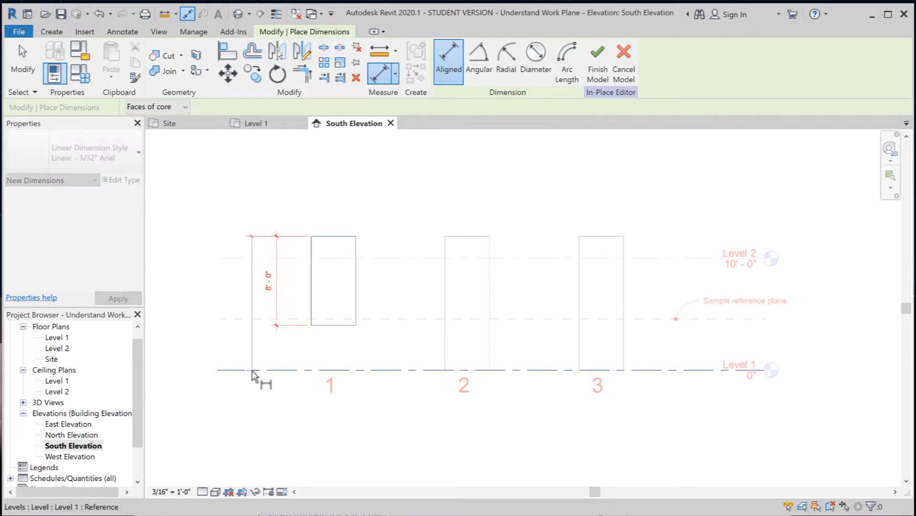
left_click(252, 370)
left_click(250, 351)
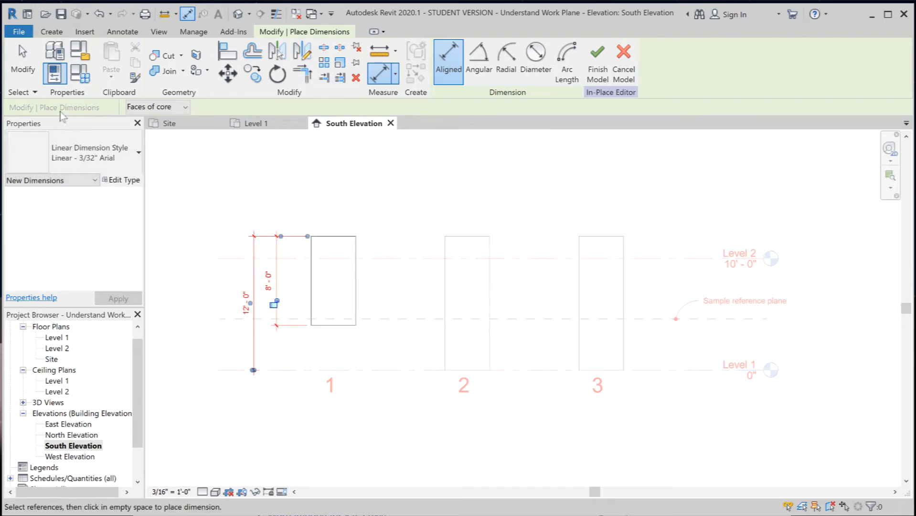
key("Escape")
key("Escape")
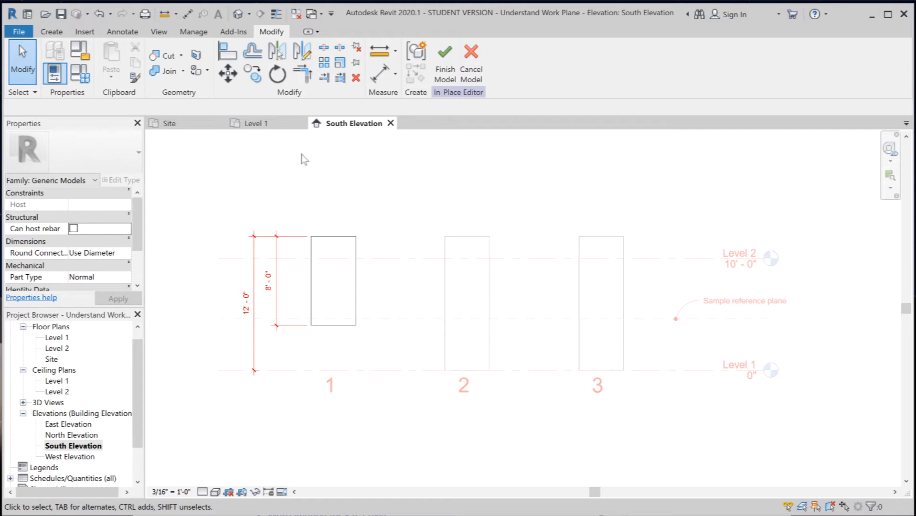
Step: Set column 1's Extrusion Start to -4' 0" and finish the in-place model
left_click(356, 277)
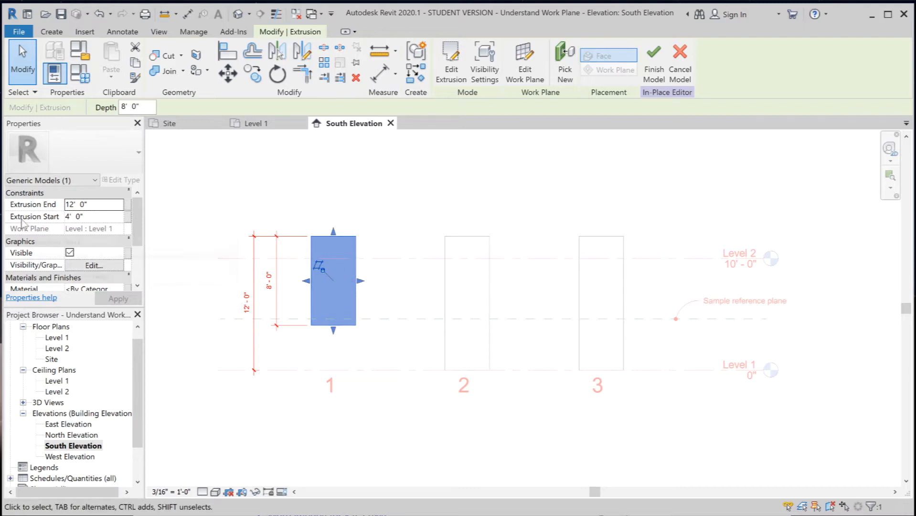
left_click(71, 217)
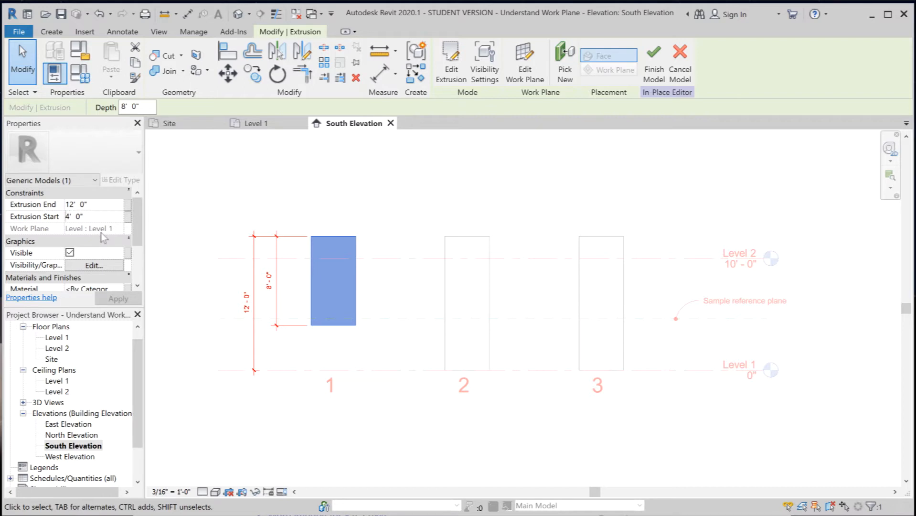
type("-")
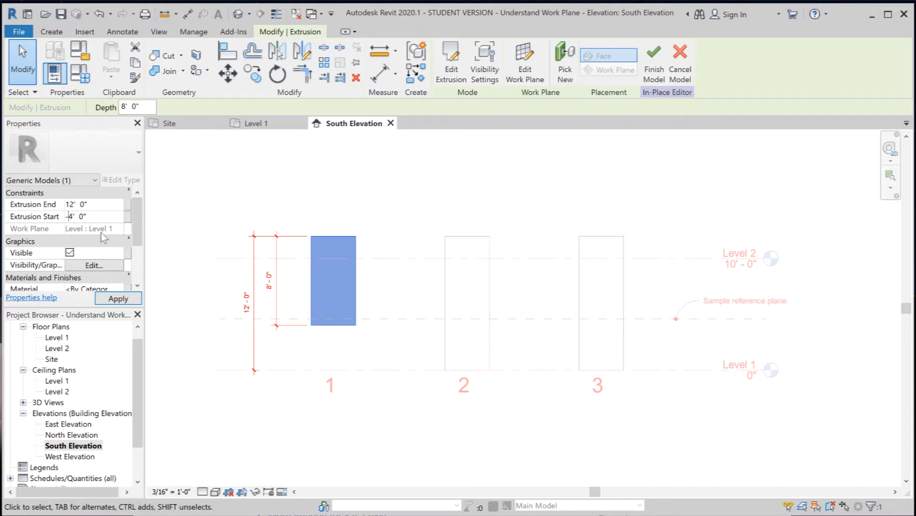
left_click(118, 299)
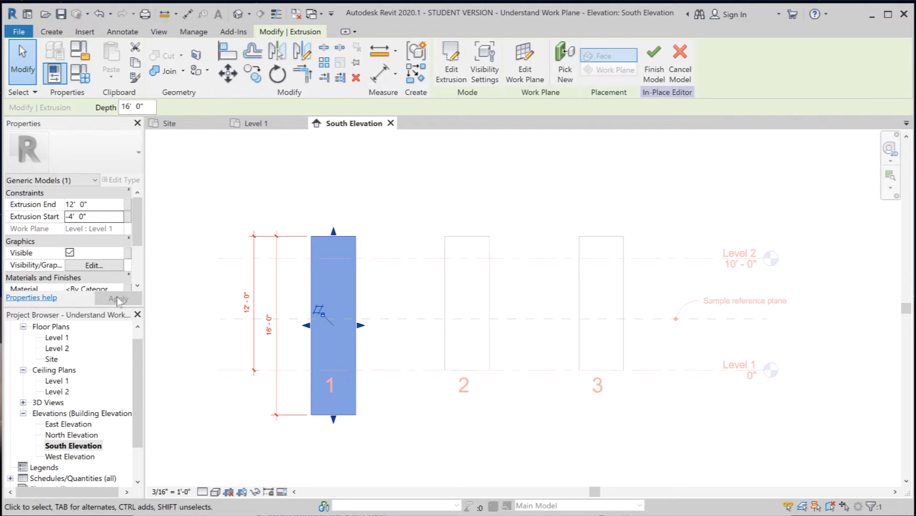
left_click(614, 233)
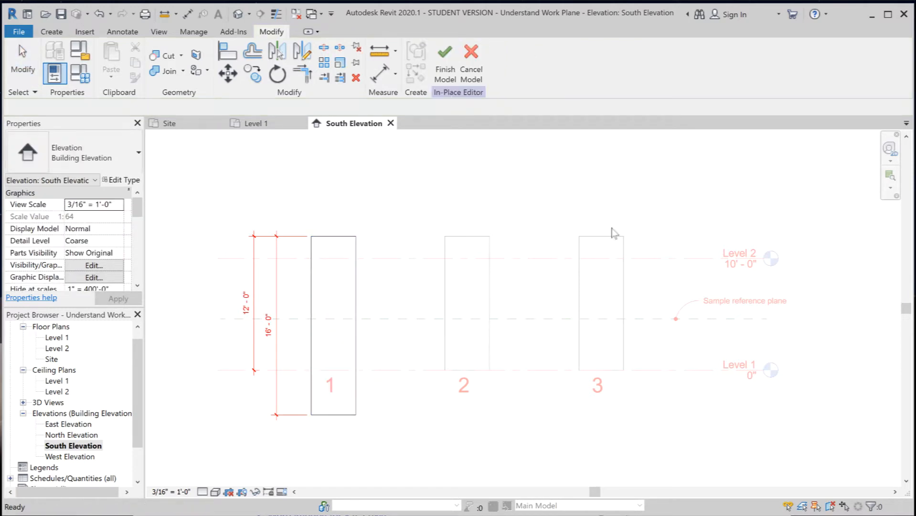
left_click(442, 73)
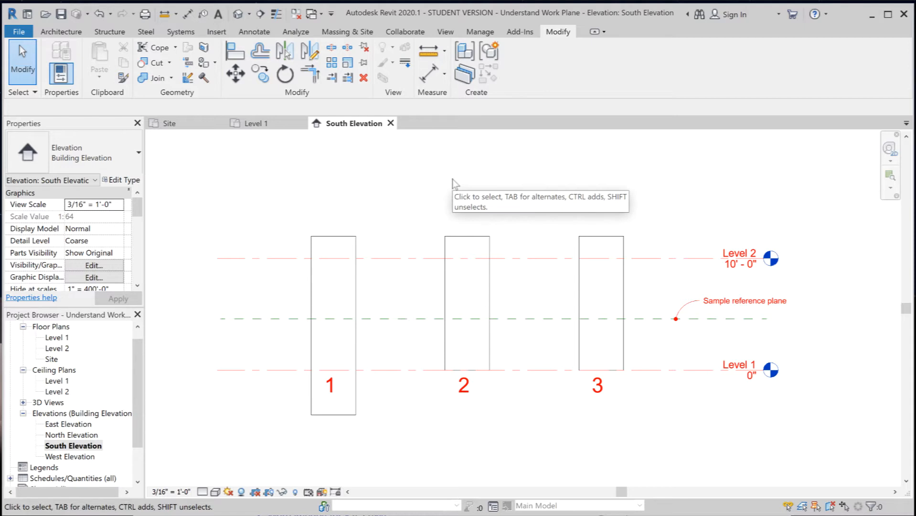
Step: Open column 3 for in-place editing and change its extrusion's work plane to Level : Level 2
left_click(593, 242)
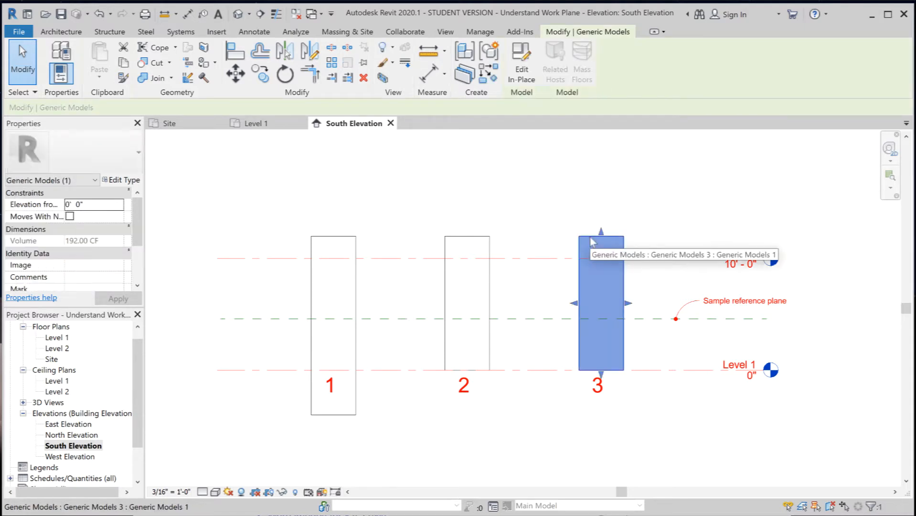
left_click(522, 65)
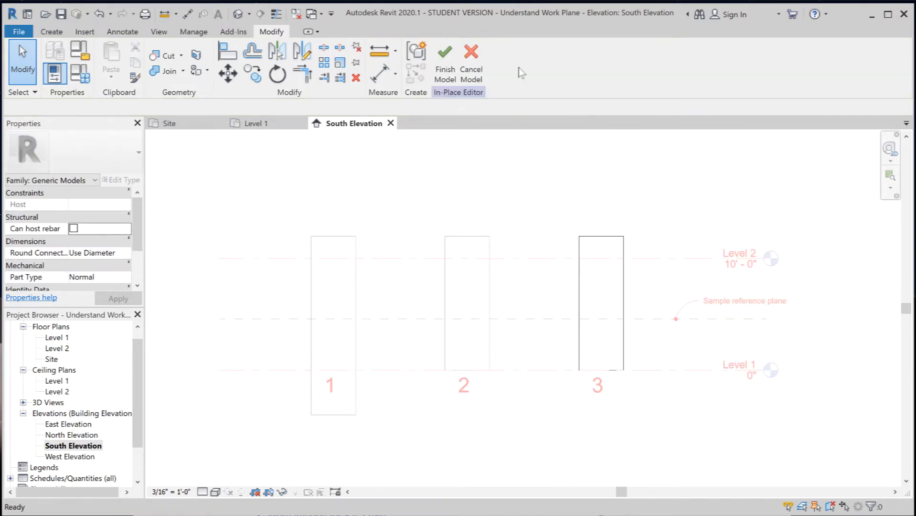
left_click(616, 243)
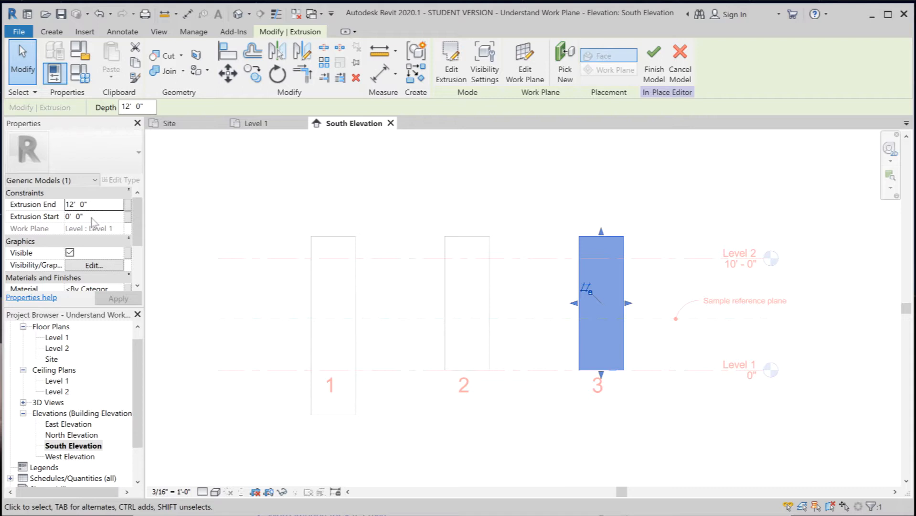
left_click(520, 76)
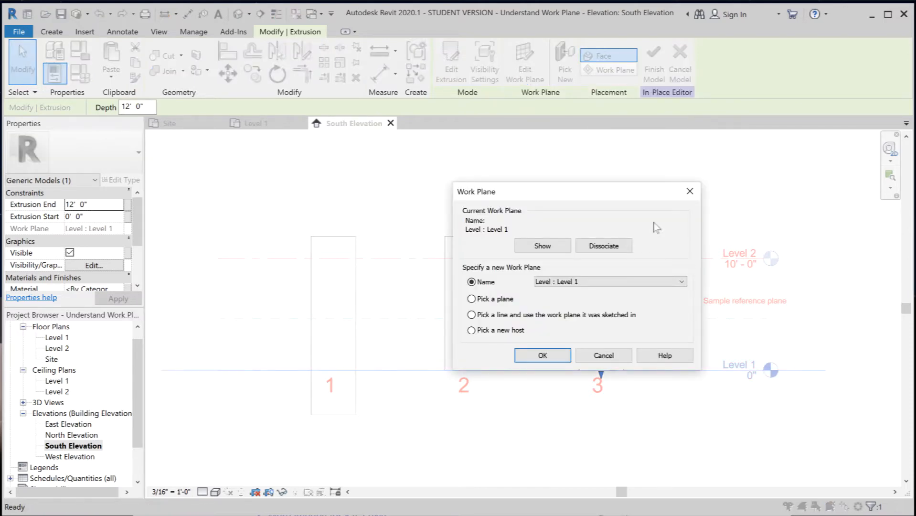
left_click(592, 282)
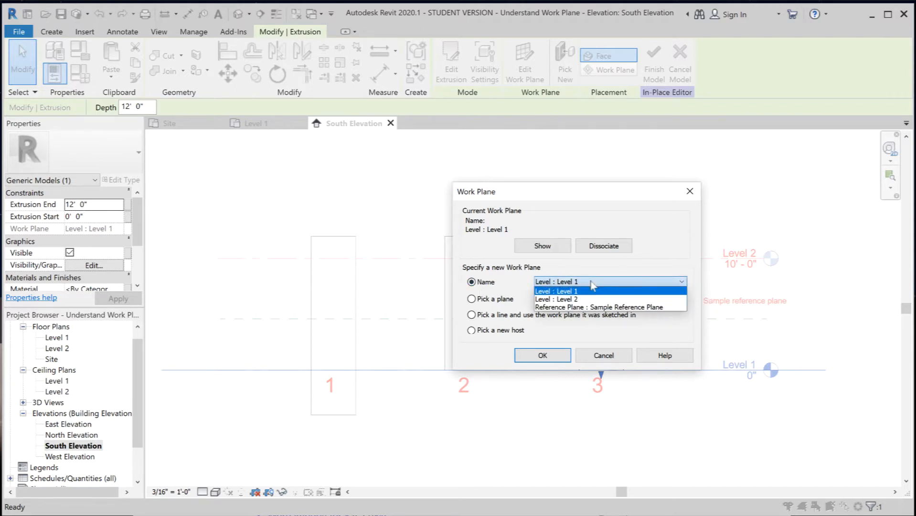
left_click(591, 300)
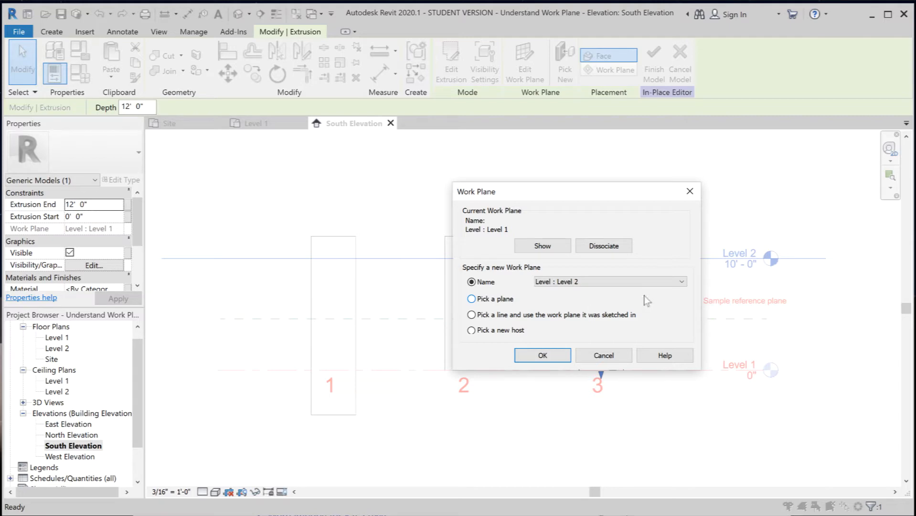
left_click(554, 357)
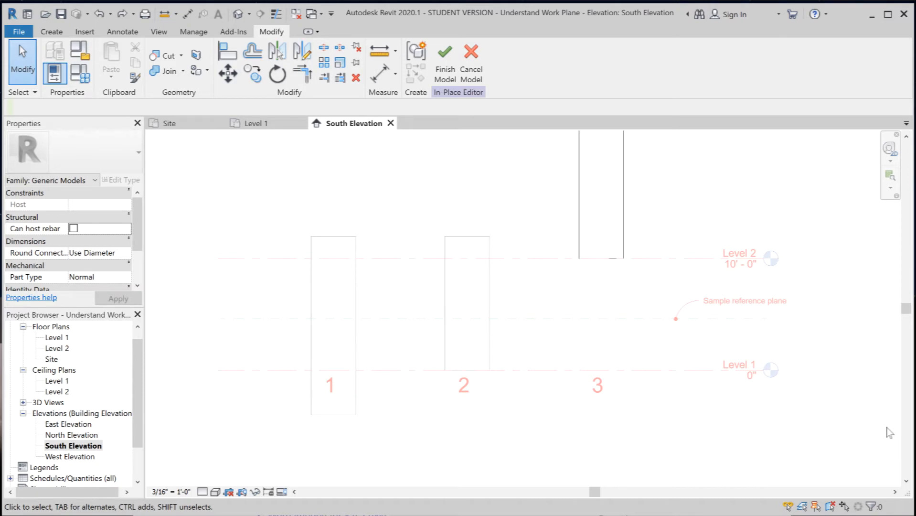
Step: Set column 3's Extrusion Start to 2' 0" and its Extrusion End to 6' 0"
left_click(625, 235)
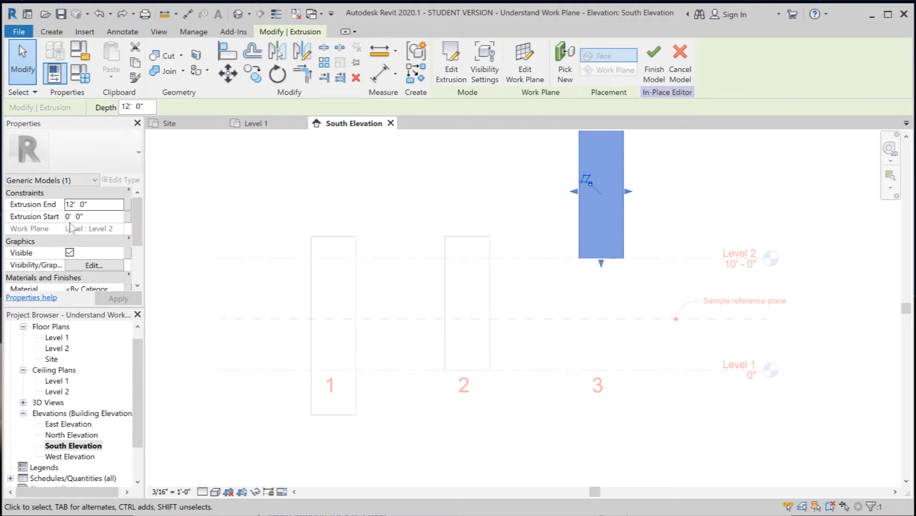
left_click(91, 219)
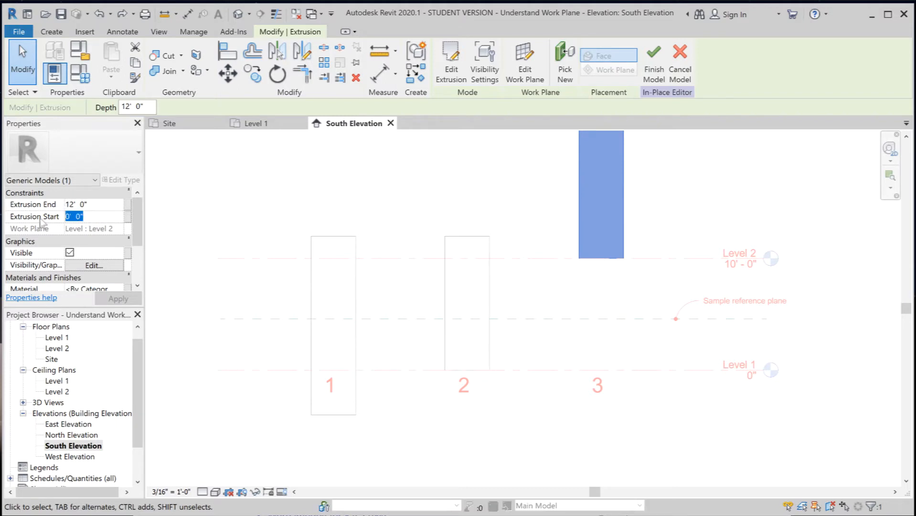
type("2")
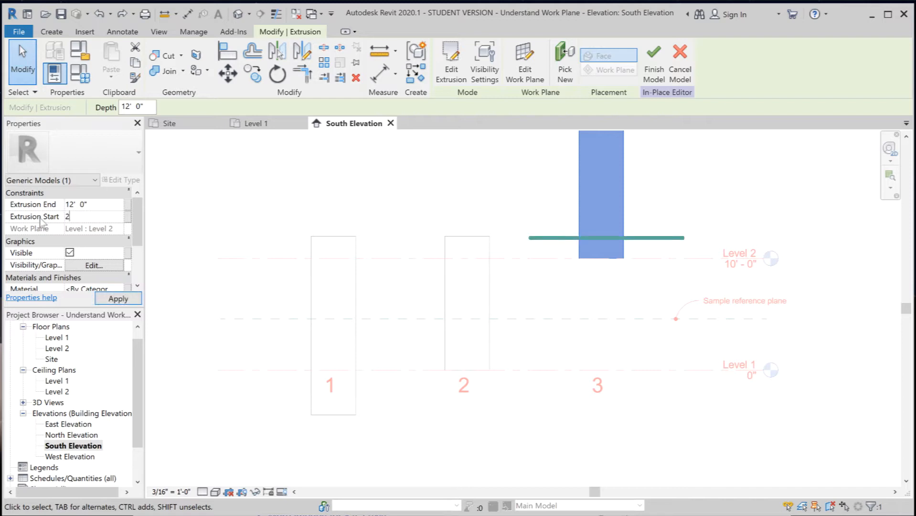
left_click(92, 204)
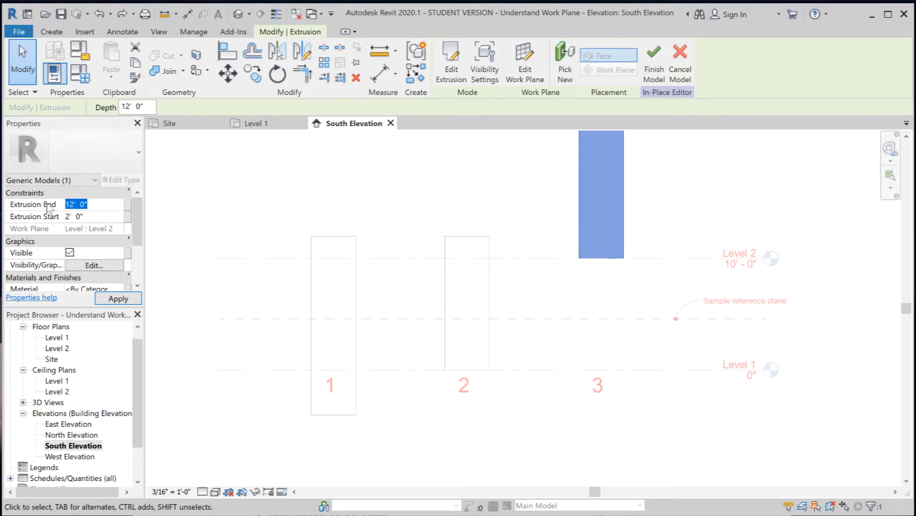
type("6")
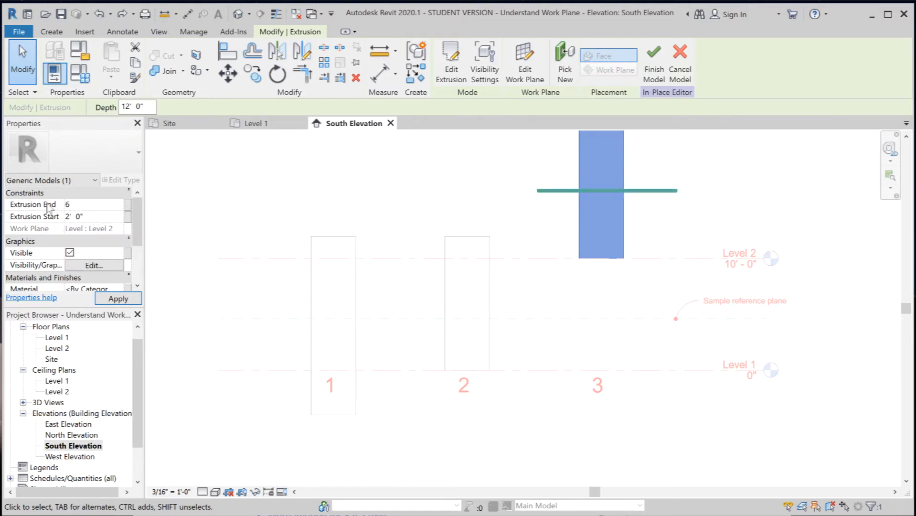
left_click(117, 299)
left_click(385, 213)
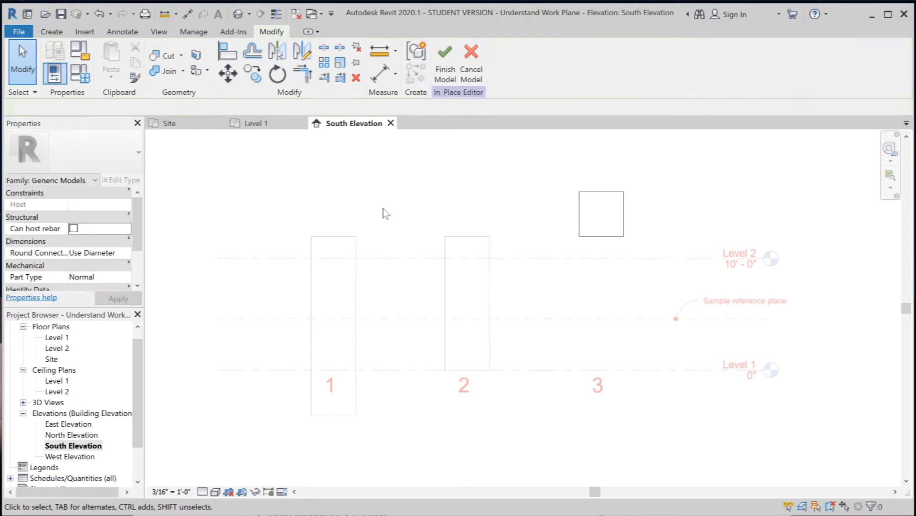
Step: Add aligned dimensions from Level 2 to the top edge and to the bottom edge of extrusion 3
left_click(187, 14)
left_click(541, 259)
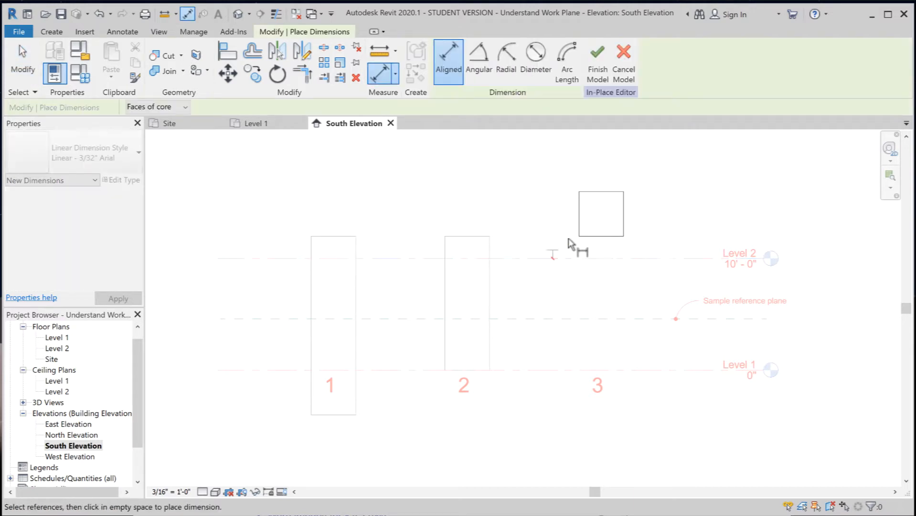
left_click(604, 193)
left_click(531, 209)
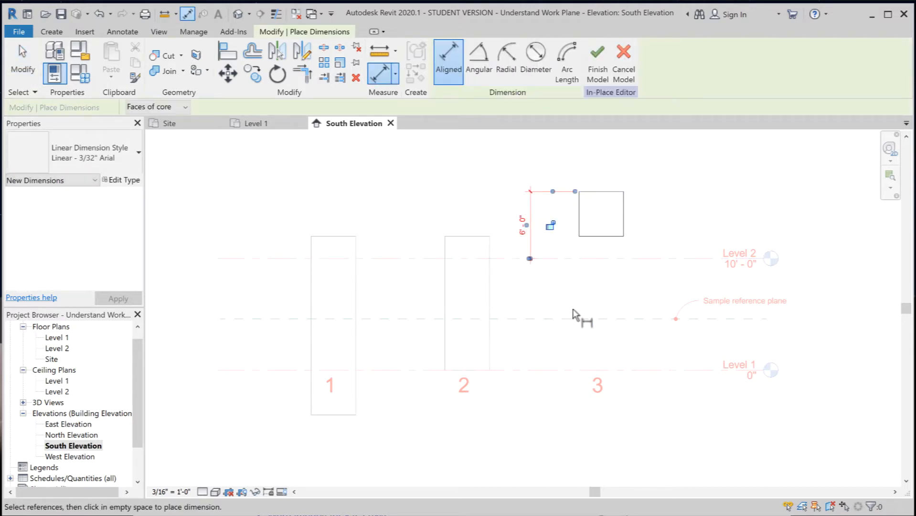
left_click(585, 259)
left_click(597, 237)
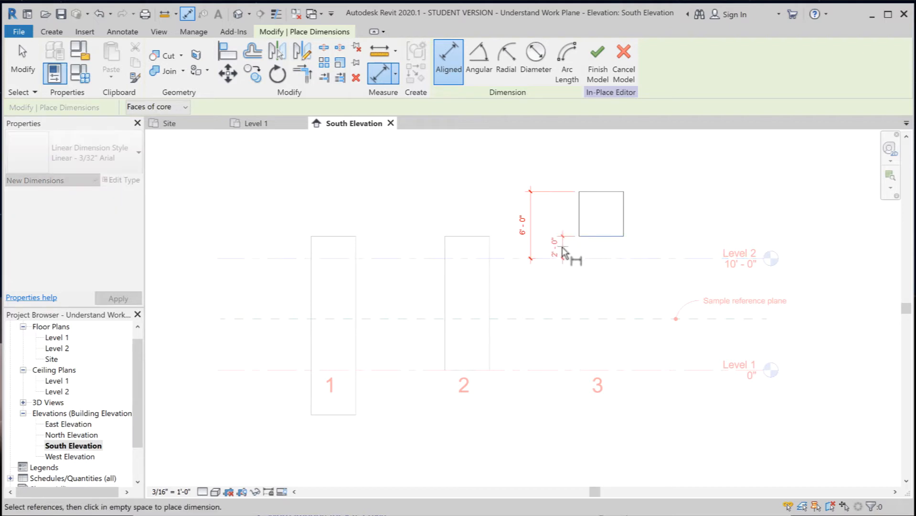
left_click(556, 254)
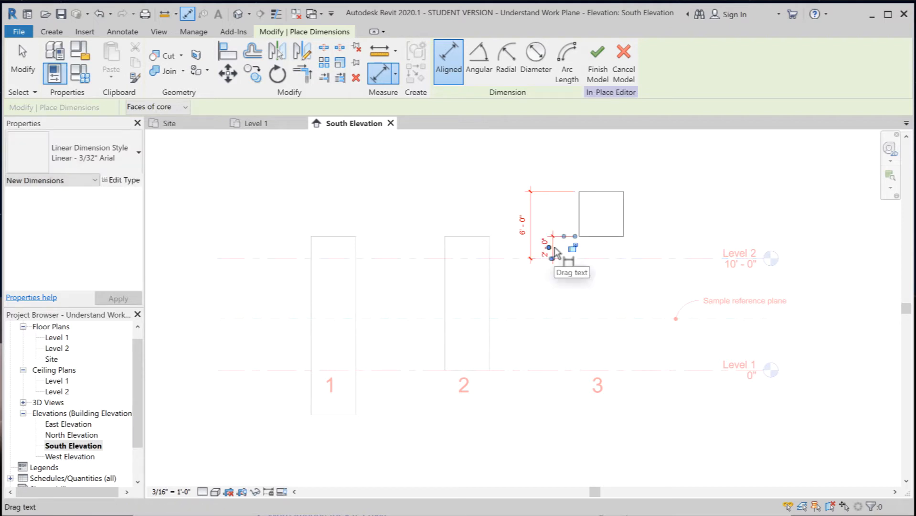
Step: Add an aligned dimension between extrusion 3's top and bottom edges on its right side
left_click(614, 205)
left_click(611, 237)
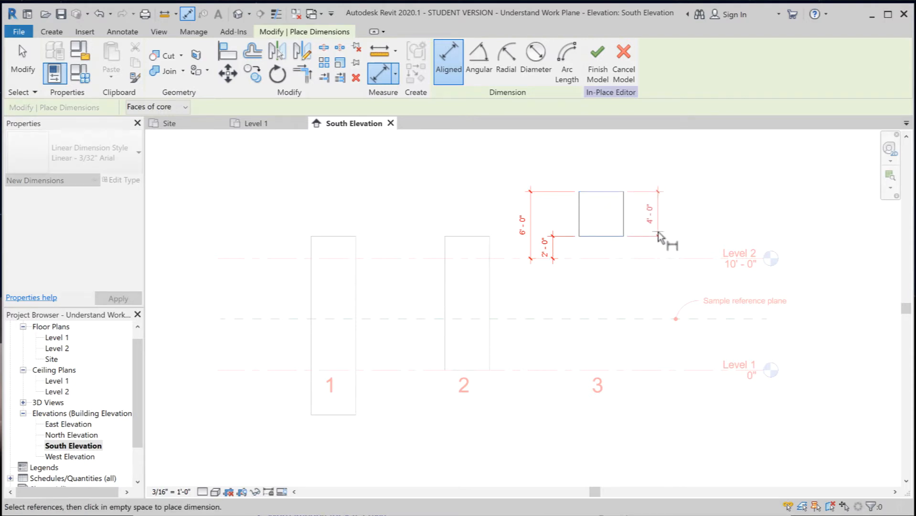
left_click(660, 237)
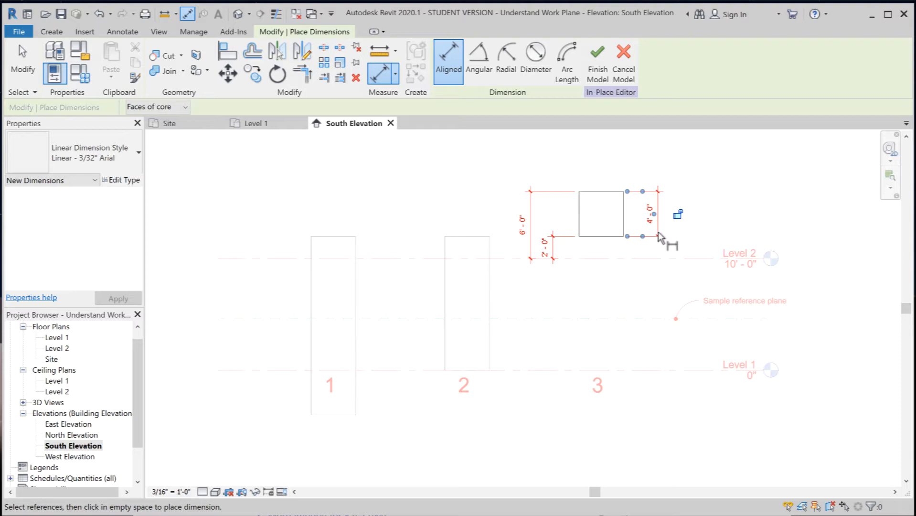
key("Escape")
key("Escape")
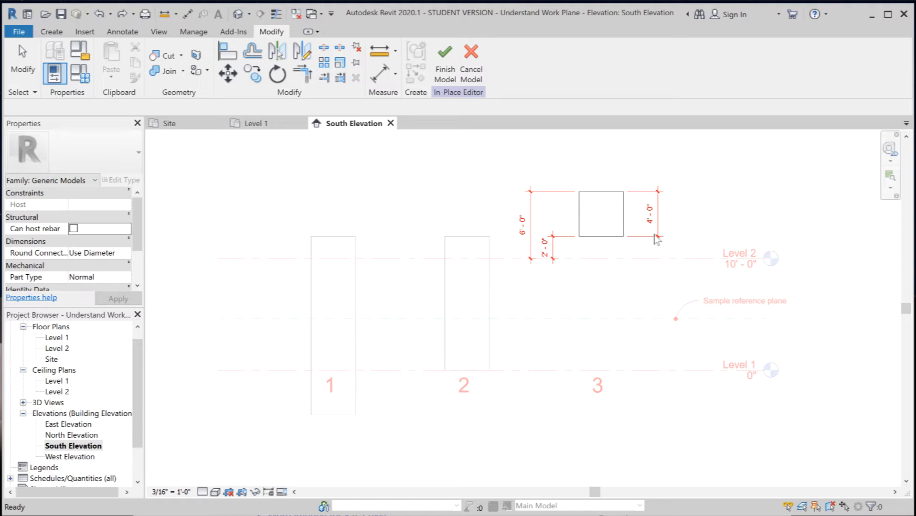
Step: Set extrusion 3's Extrusion Start to -3' 0" and finish its in-place model
left_click(579, 228)
left_click(580, 229)
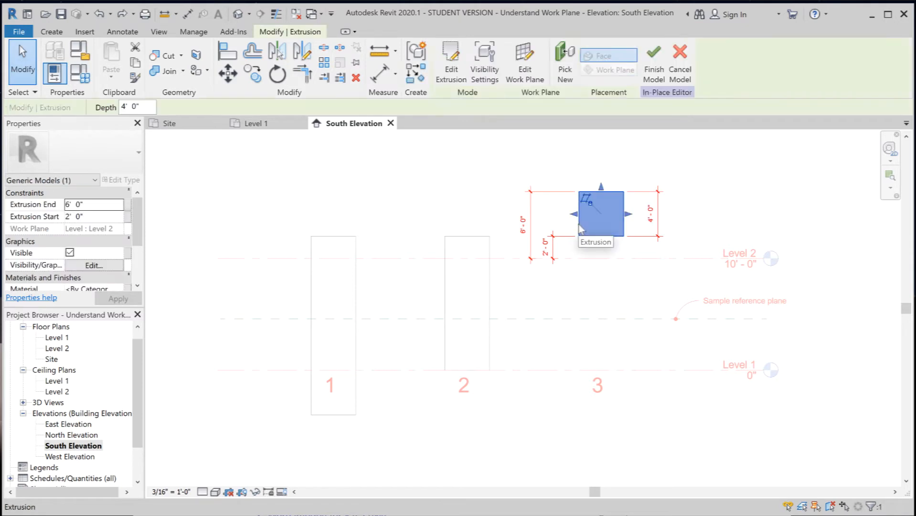
left_click(93, 216)
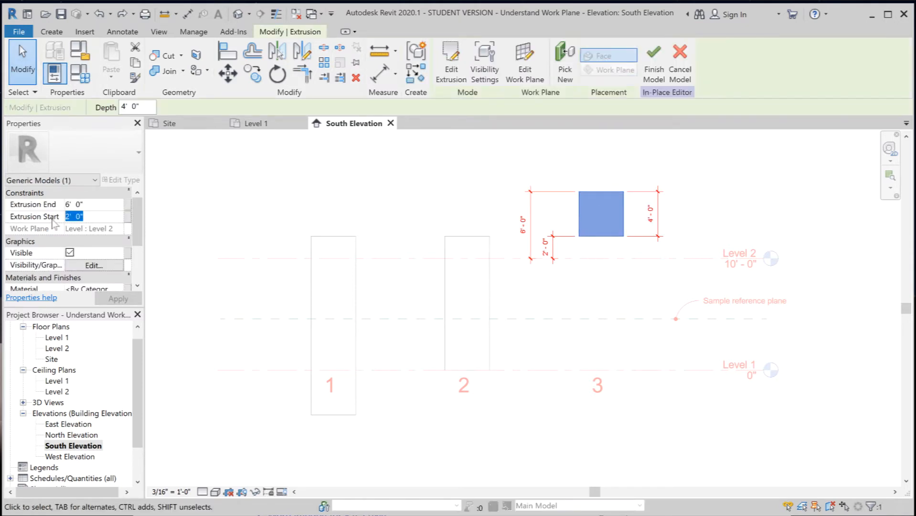
type("-3")
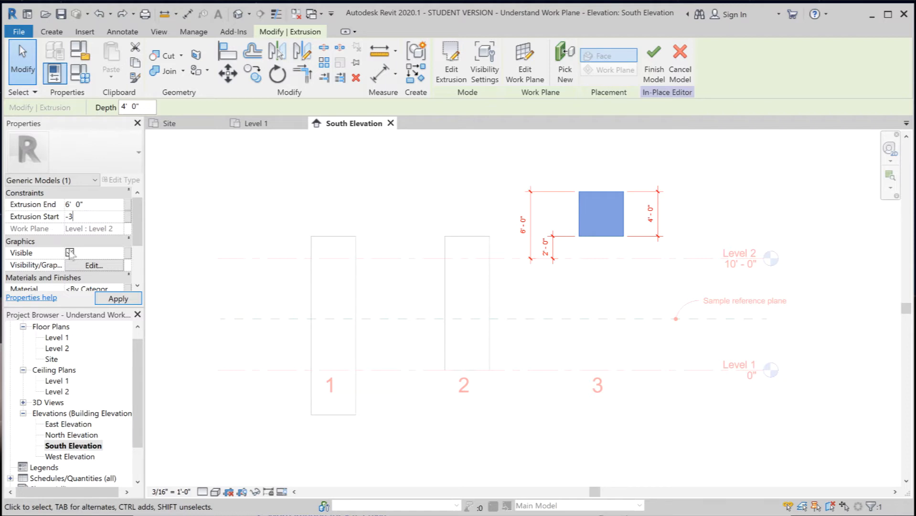
left_click(113, 299)
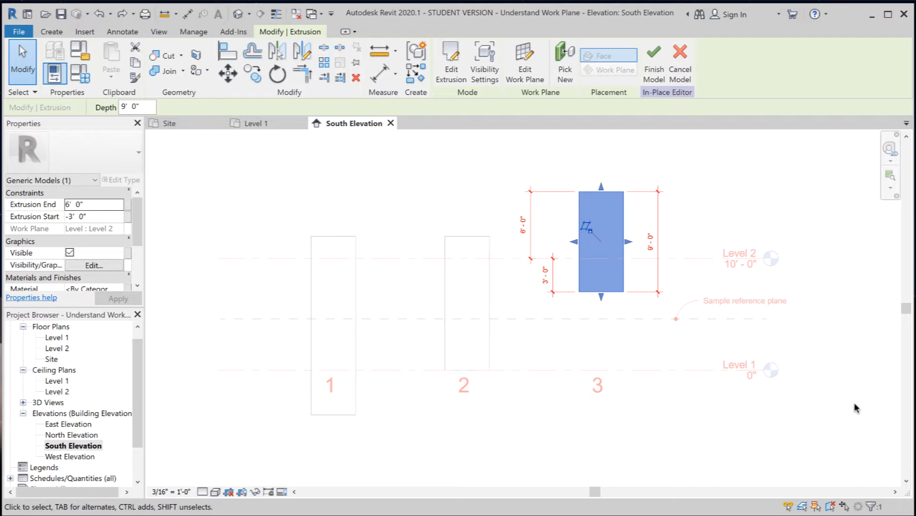
left_click(653, 72)
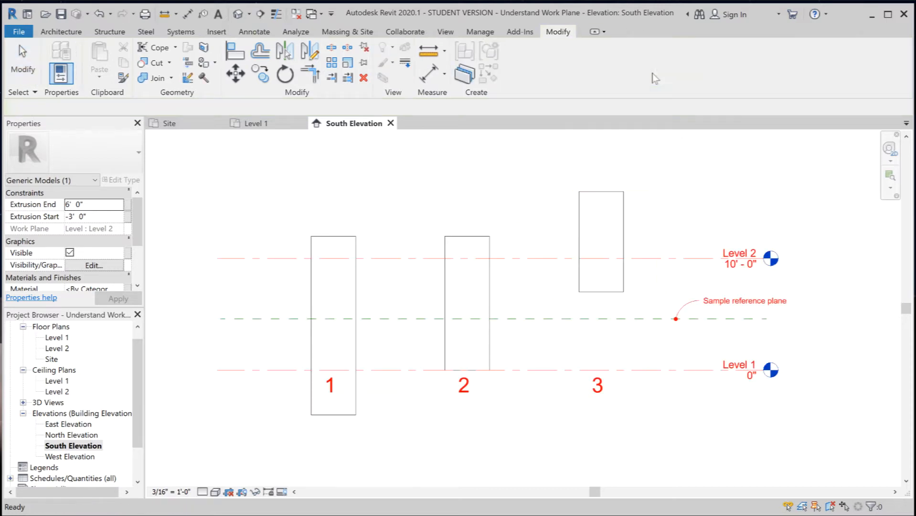
Step: Open column 2 for in-place editing and change its extrusion's work plane to Reference Plane : Sample Reference Plane
left_click(490, 249)
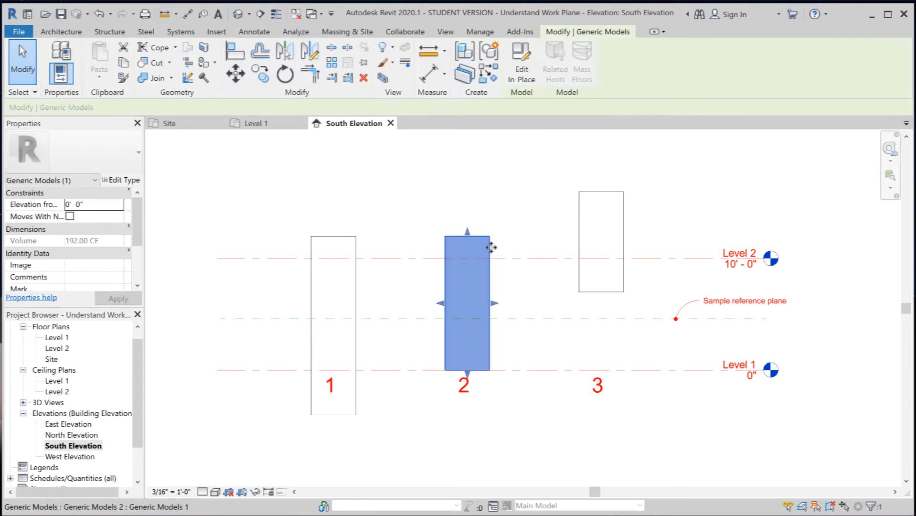
left_click(525, 77)
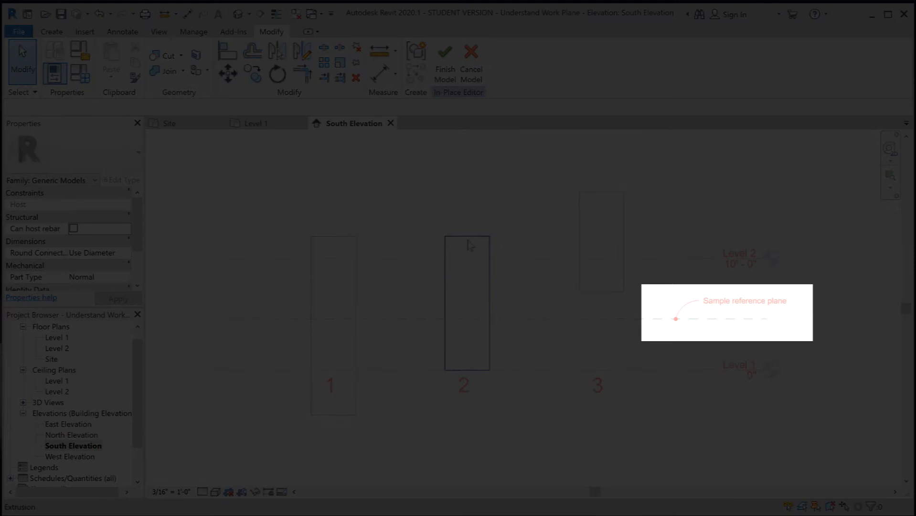
left_click(470, 245)
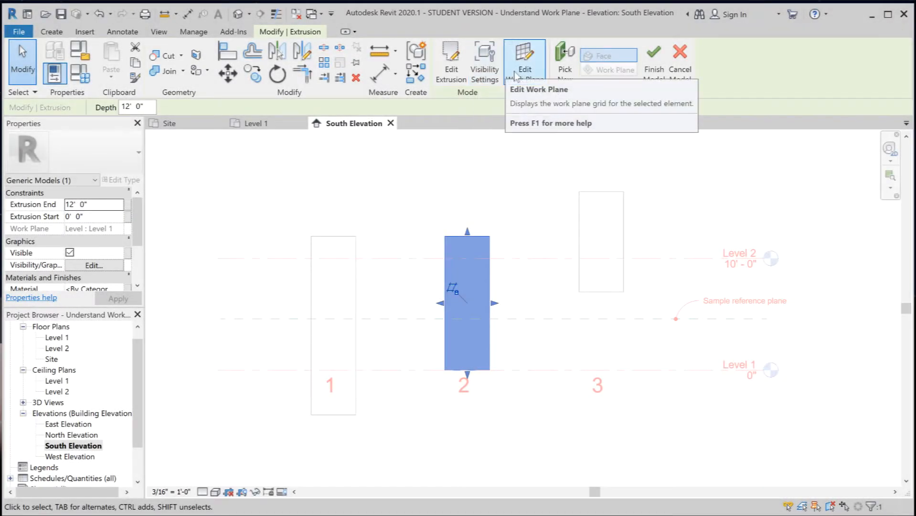
left_click(524, 63)
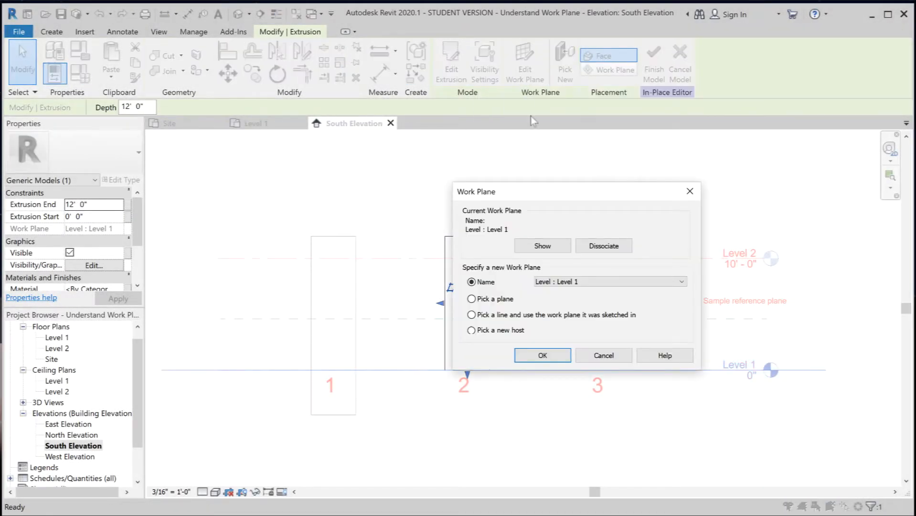
left_click(583, 282)
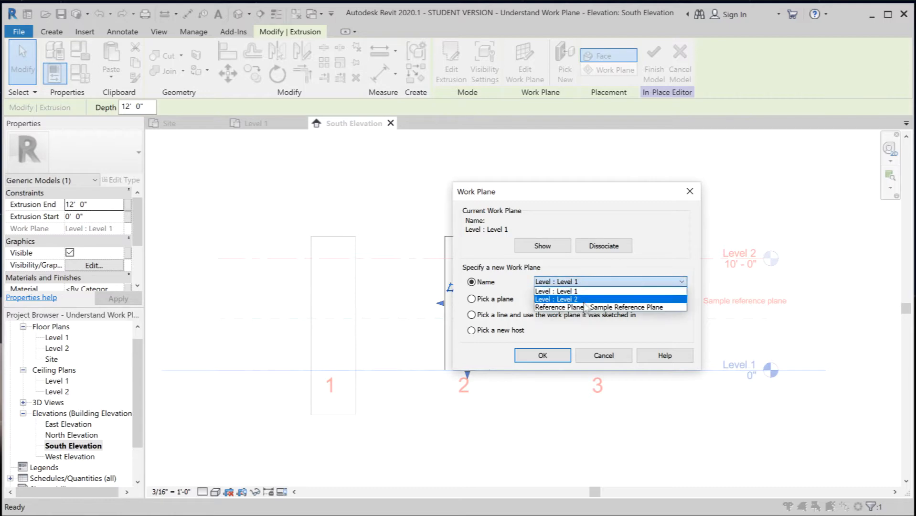
left_click(585, 307)
left_click(550, 354)
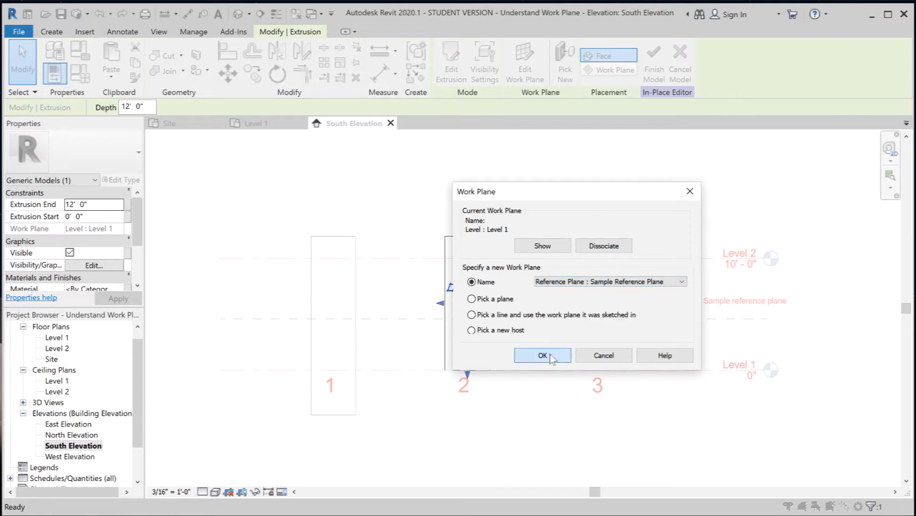
left_click(553, 467)
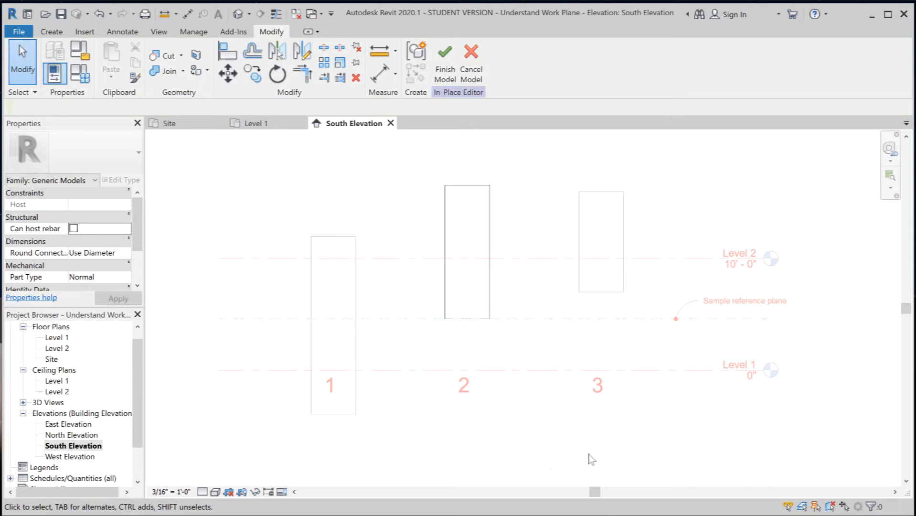
Step: Widen the Properties palette and its value column to show extrusion 2's full work plane name, and finish the in-place model
left_click(490, 232)
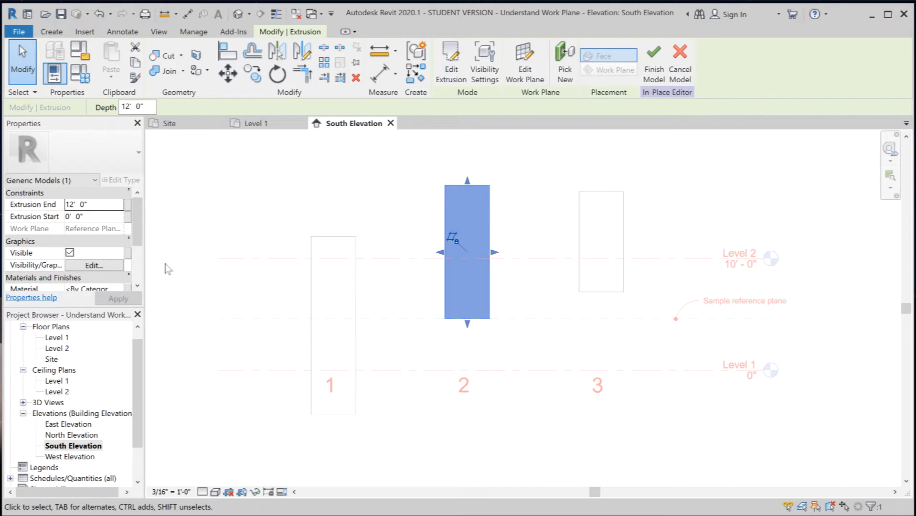
left_click_drag(145, 266, 245, 270)
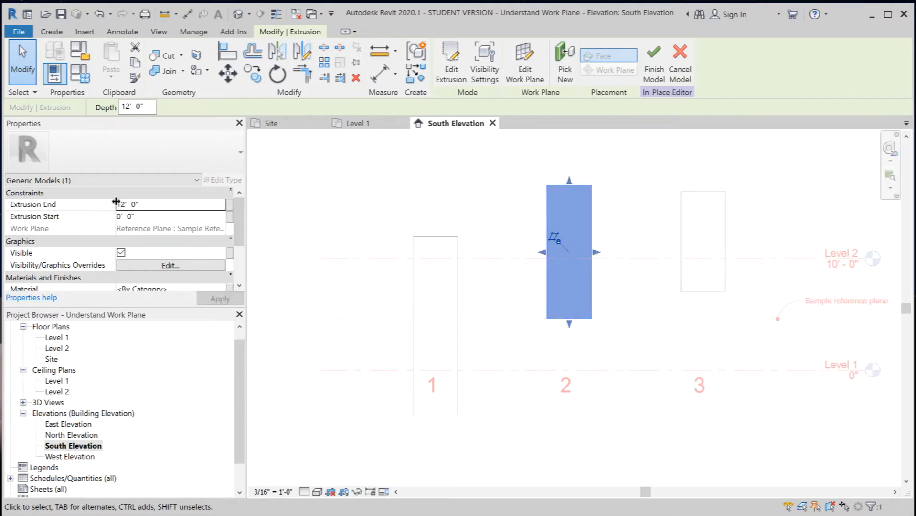
left_click_drag(83, 203, 68, 204)
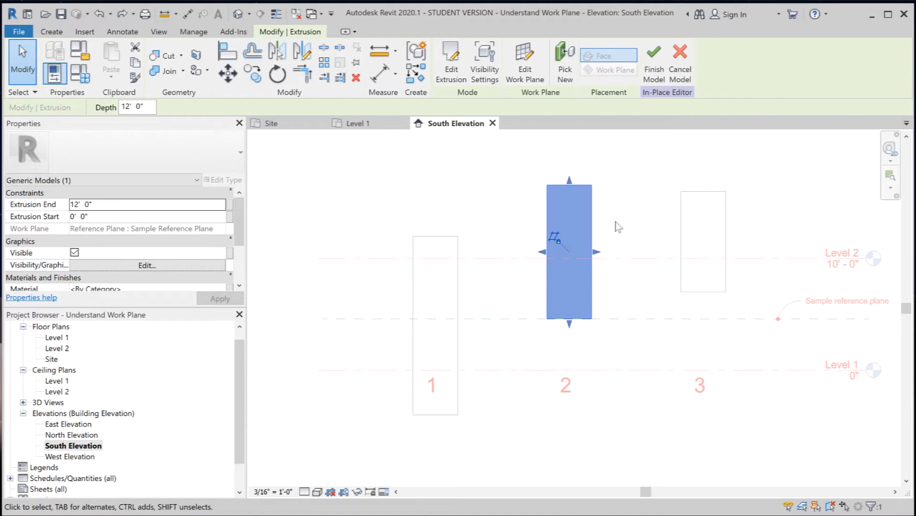
left_click(667, 176)
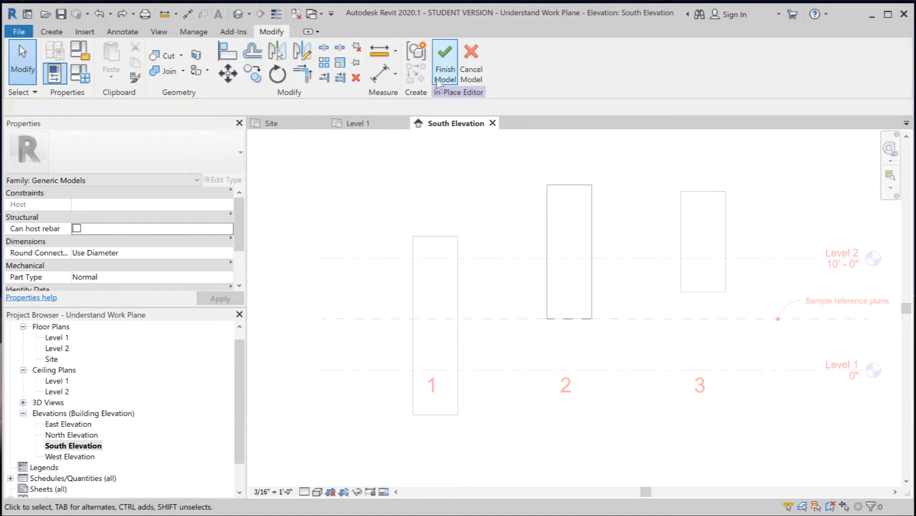
left_click(445, 72)
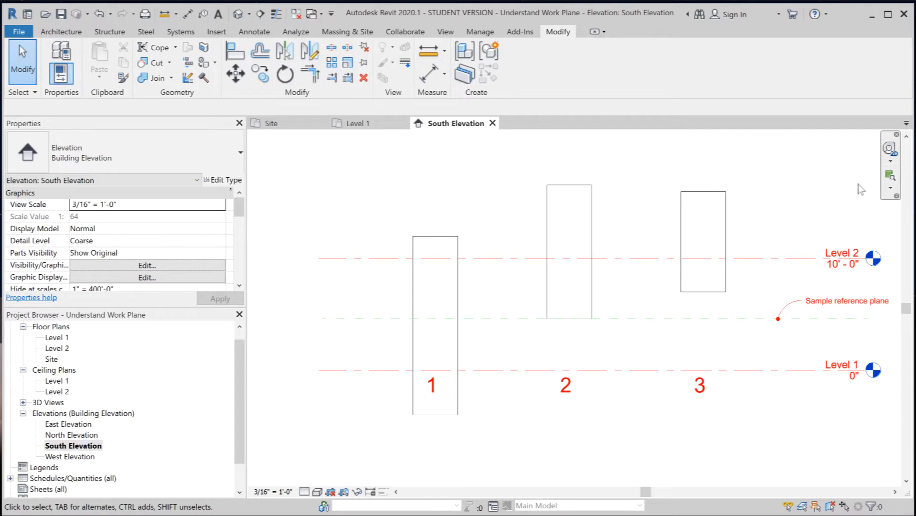
Step: Add an aligned dimension string through Level 2, the sample reference plane and Level 1, and make its segments equal
left_click(187, 13)
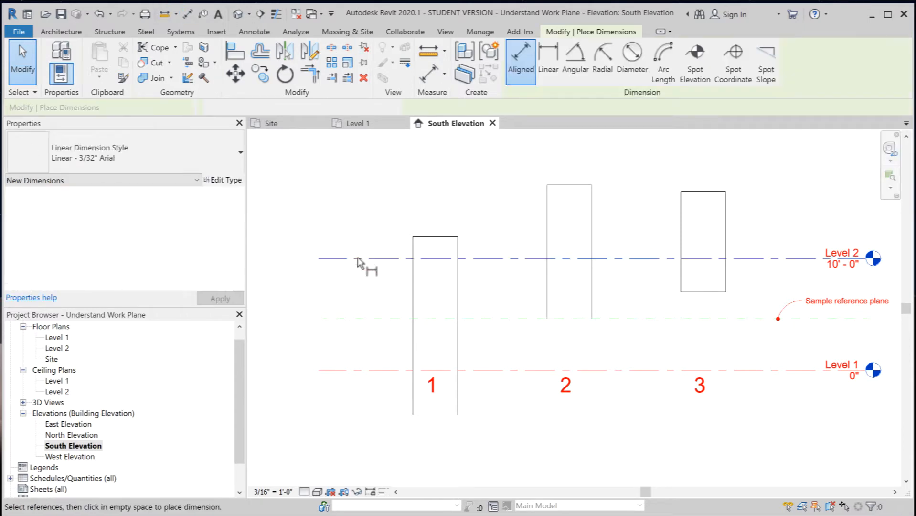
left_click(358, 258)
left_click(358, 318)
left_click(354, 371)
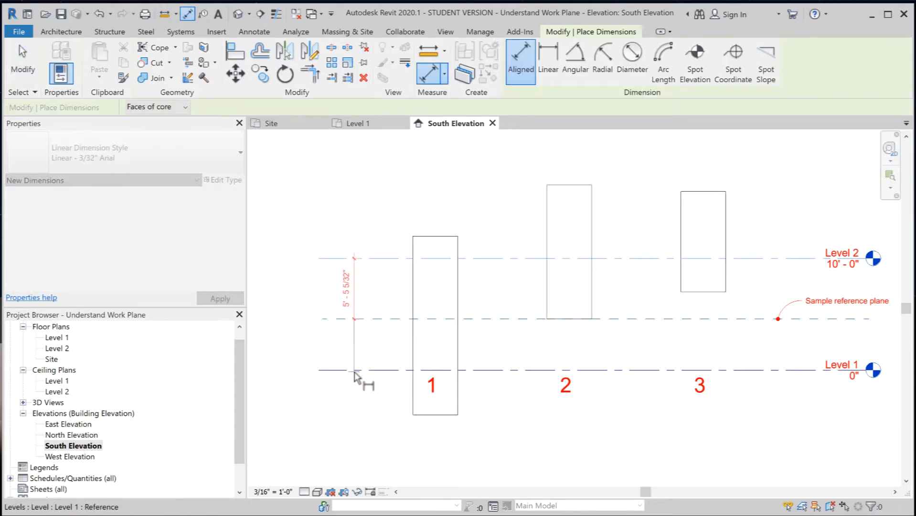
left_click(350, 413)
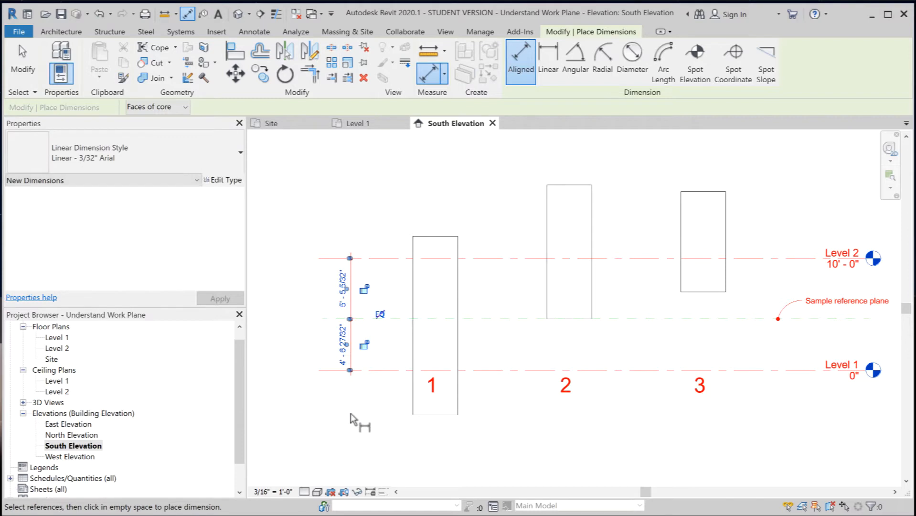
left_click(380, 314)
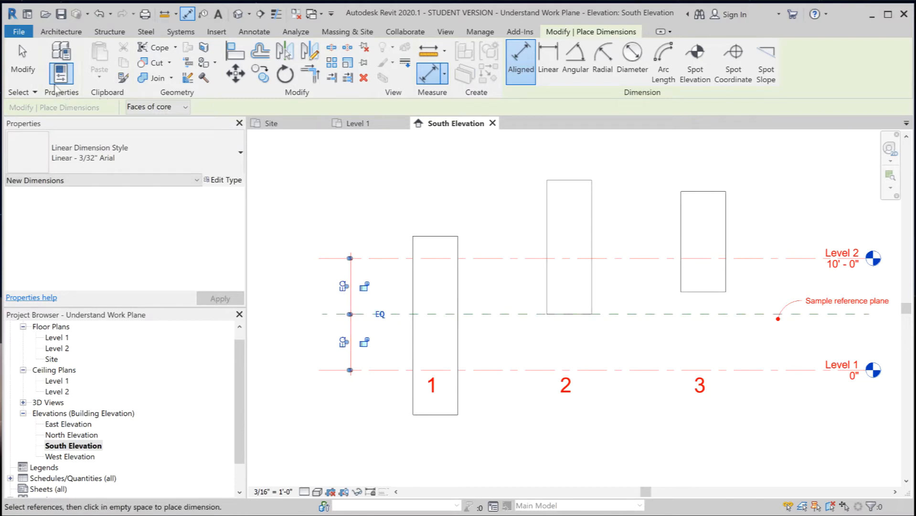
left_click(22, 62)
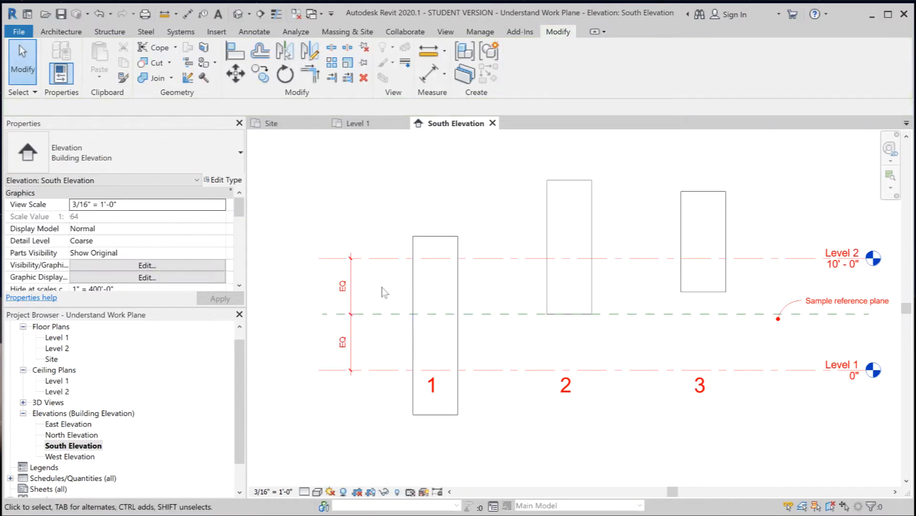
Step: Turn off the equality constraint on the dimension string between Level 2 and Level 1
left_click(358, 289)
left_click(379, 314)
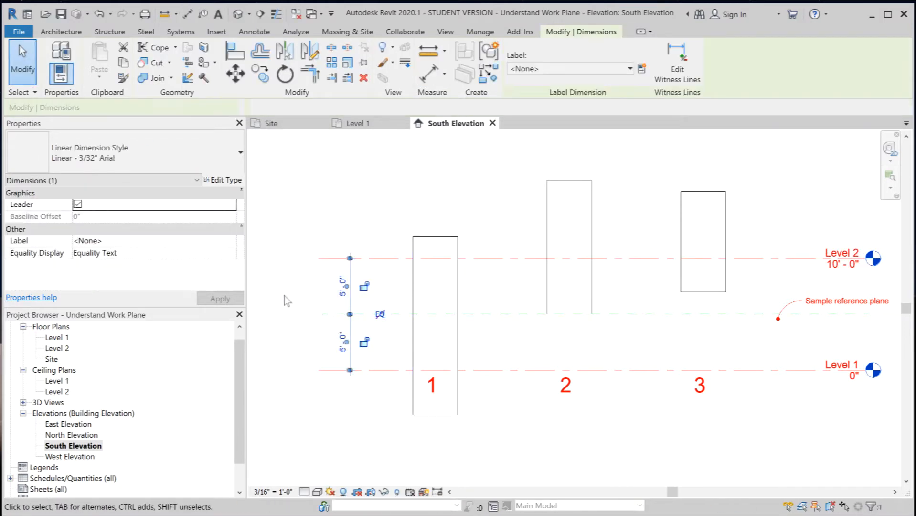
left_click(286, 300)
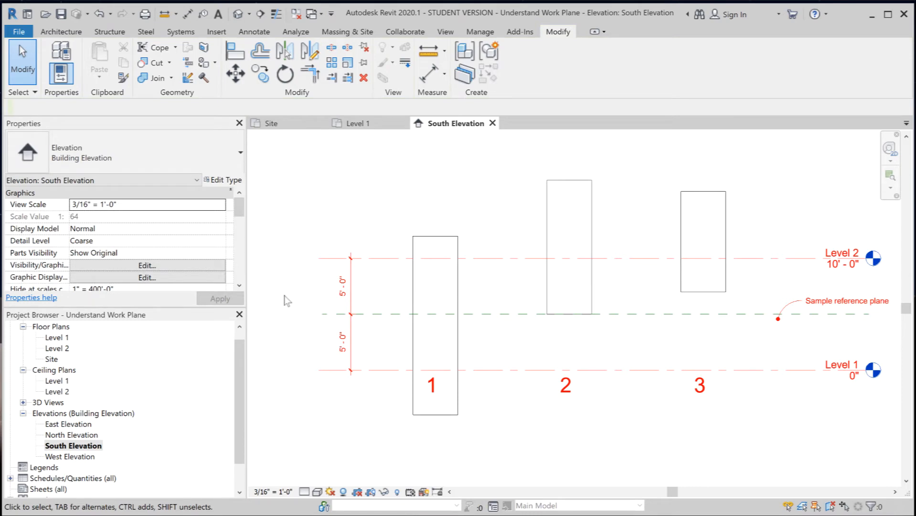
Step: Open column 2 for in-place editing and set its Extrusion Start to 2' 0" and its Extrusion End to 11' 0"
left_click(594, 187)
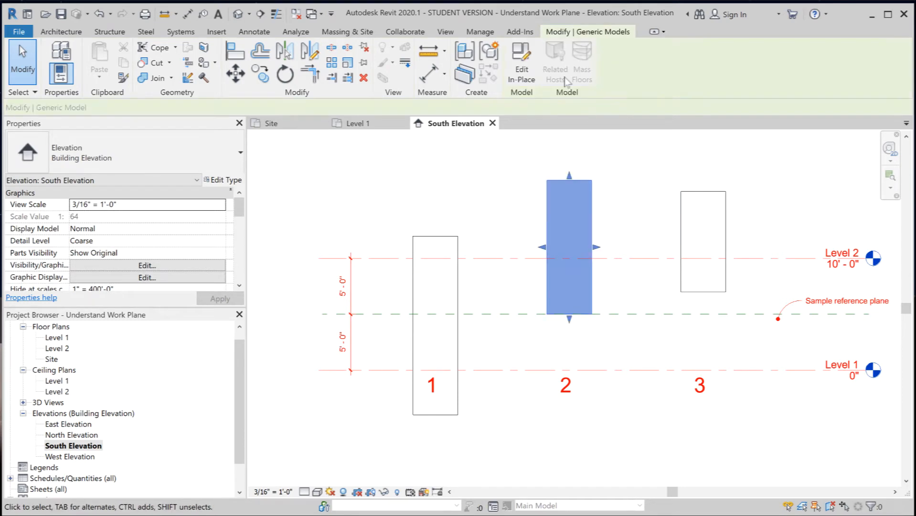
left_click(524, 77)
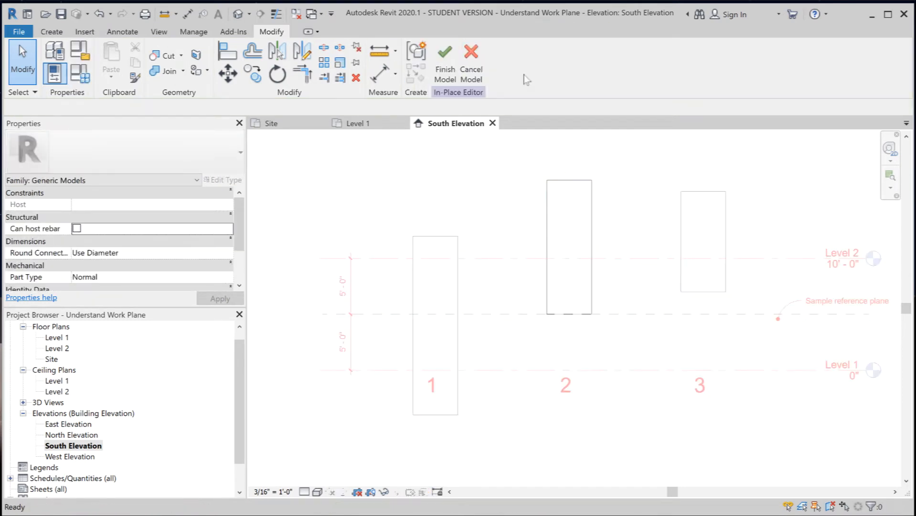
left_click(580, 181)
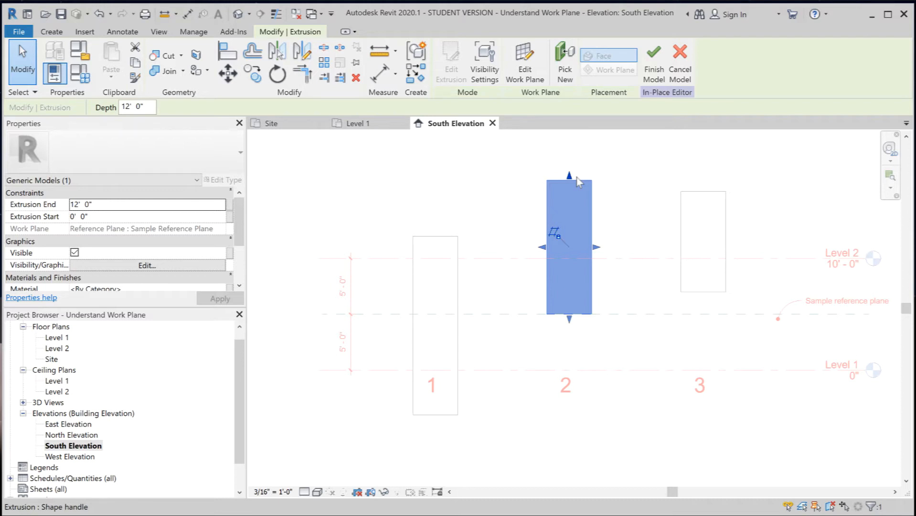
left_click(123, 216)
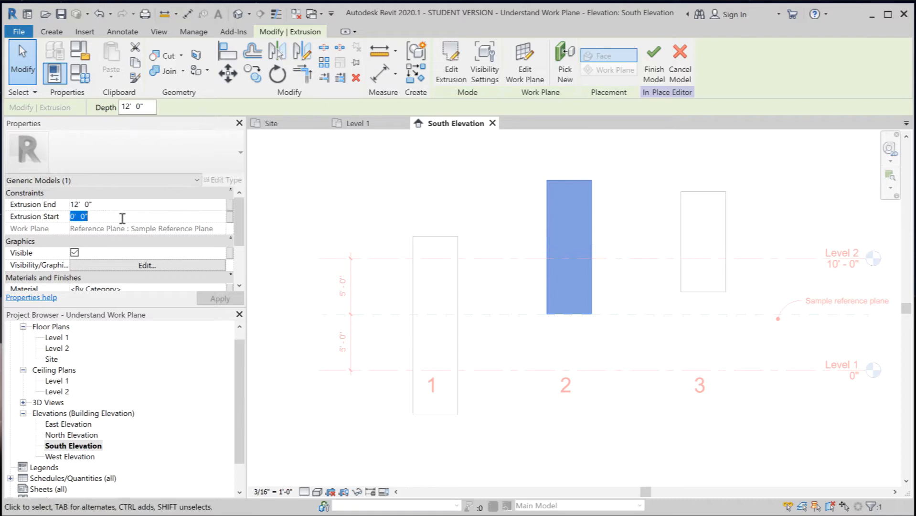
type("2")
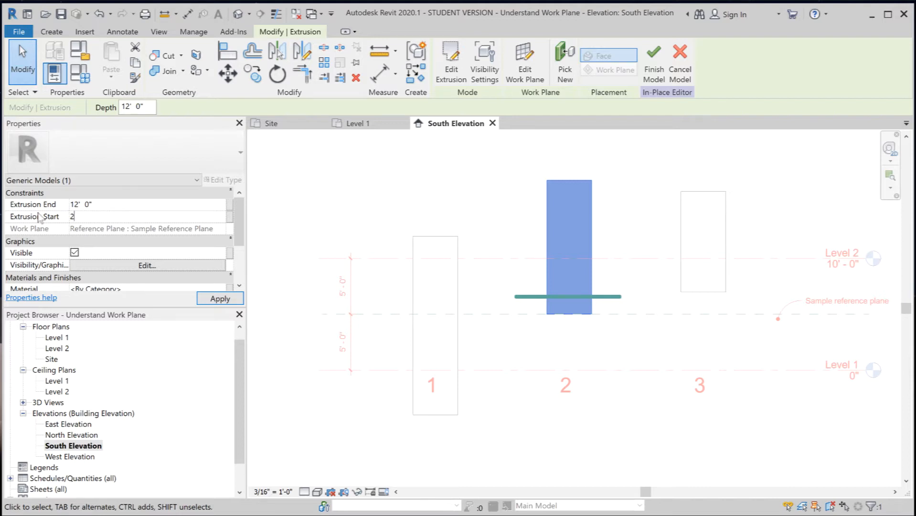
left_click(97, 204)
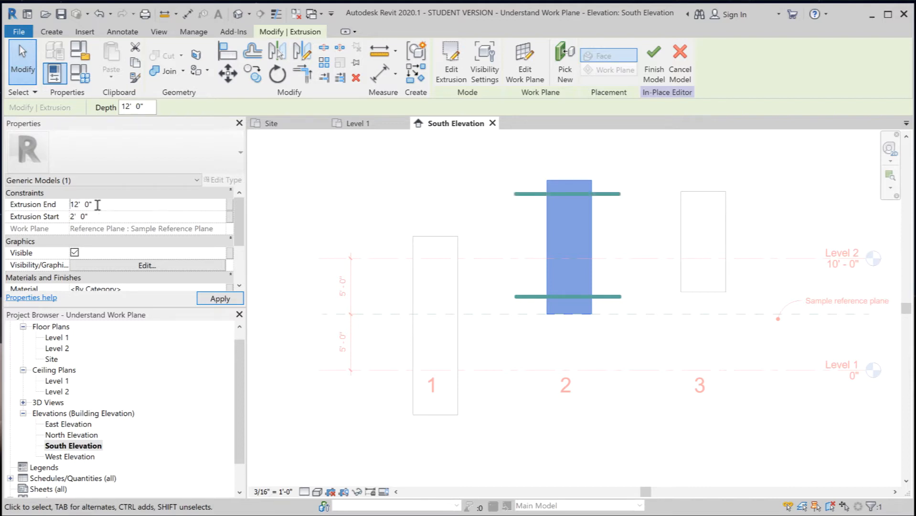
left_click_drag(99, 206, 50, 206)
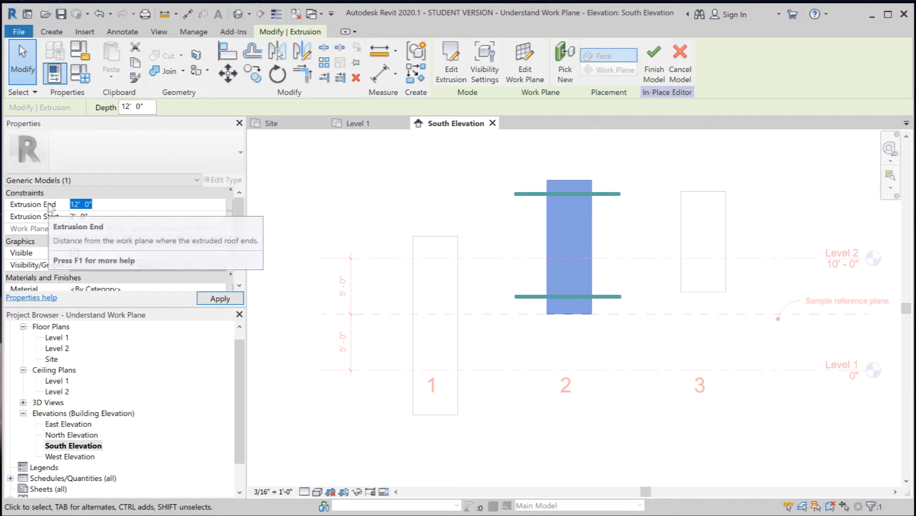
type("11")
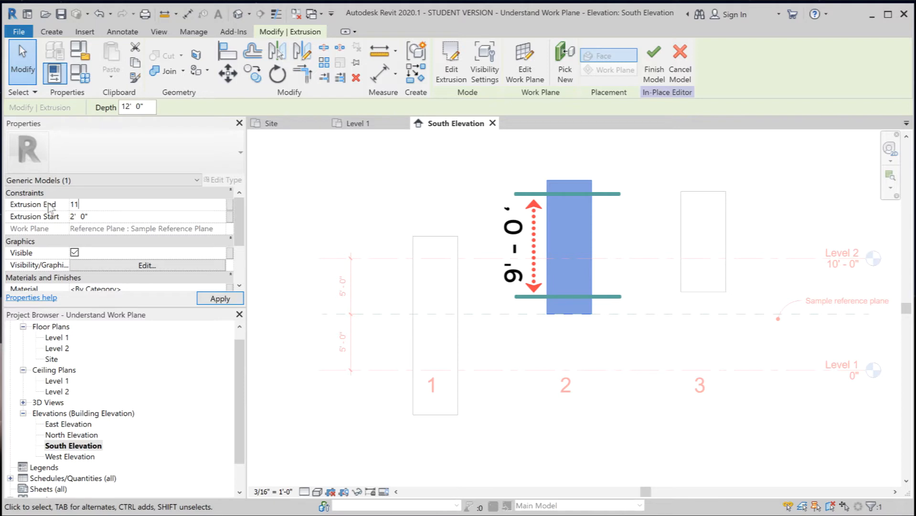
left_click(220, 298)
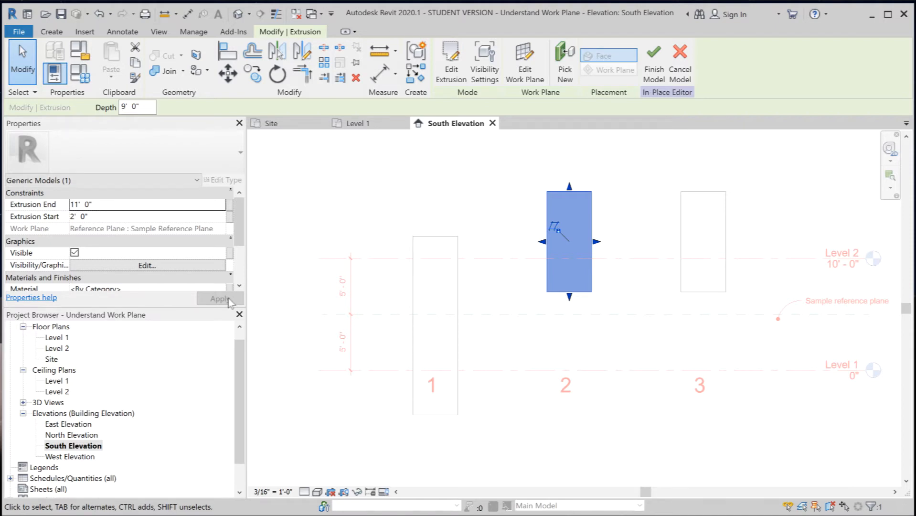
Step: Add an aligned dimension string from Level 1 through column 2's bottom edge to its top edge, placed beside the column
left_click(187, 13)
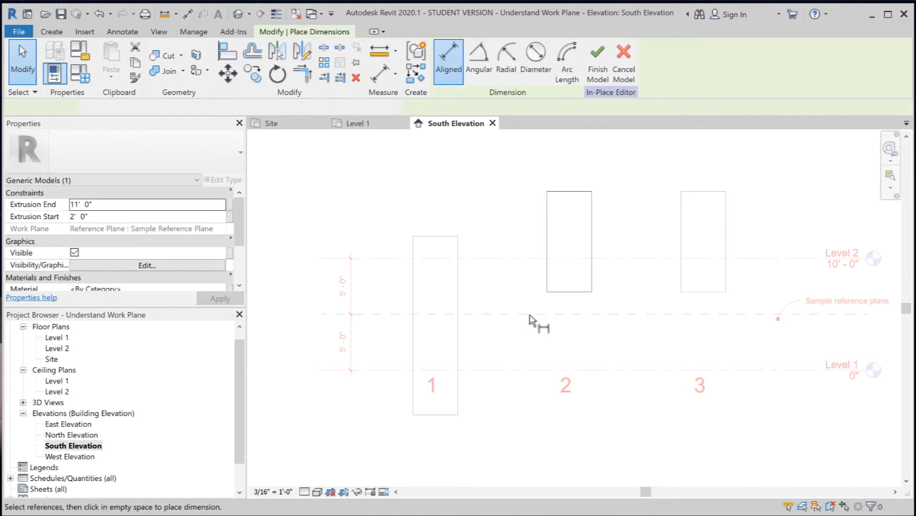
left_click(508, 372)
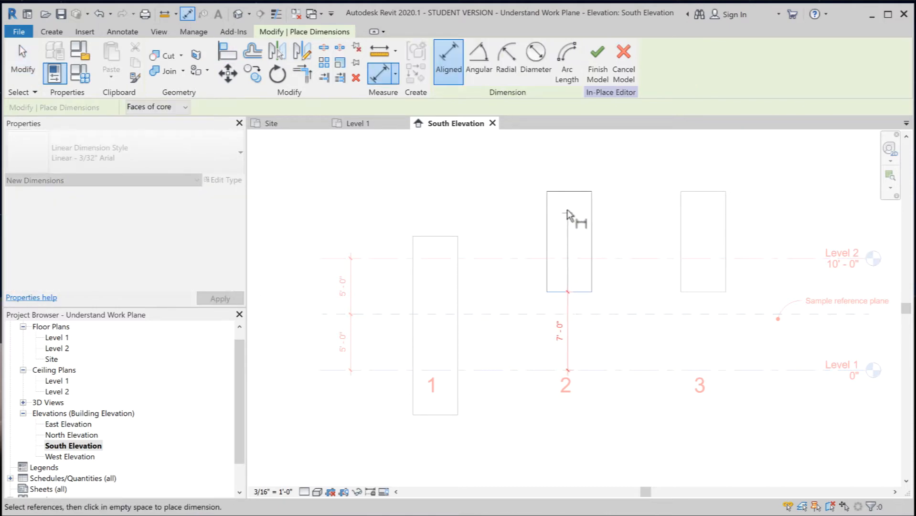
left_click(567, 192)
left_click(516, 200)
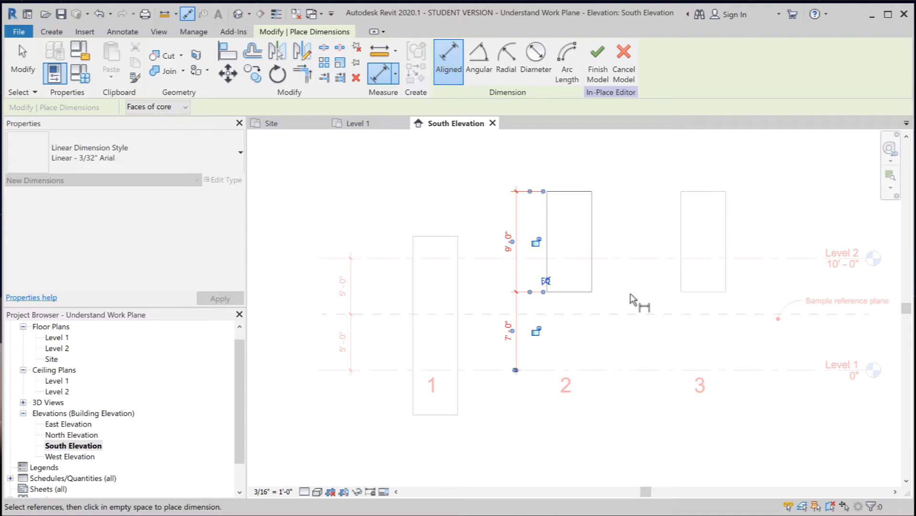
Step: Dimension column 3 the same way from Level 1 through its bottom and top edges, and finish the in-place model
left_click(662, 370)
left_click(701, 292)
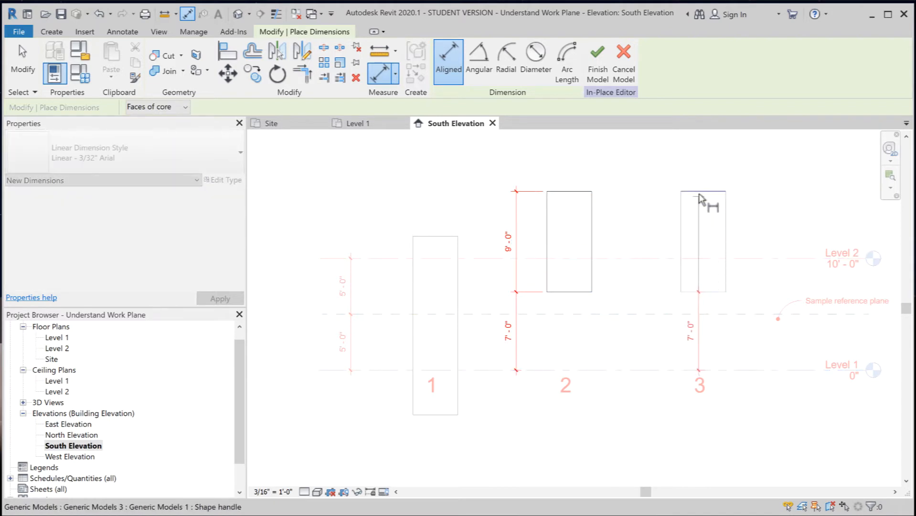
left_click(681, 200)
left_click(656, 207)
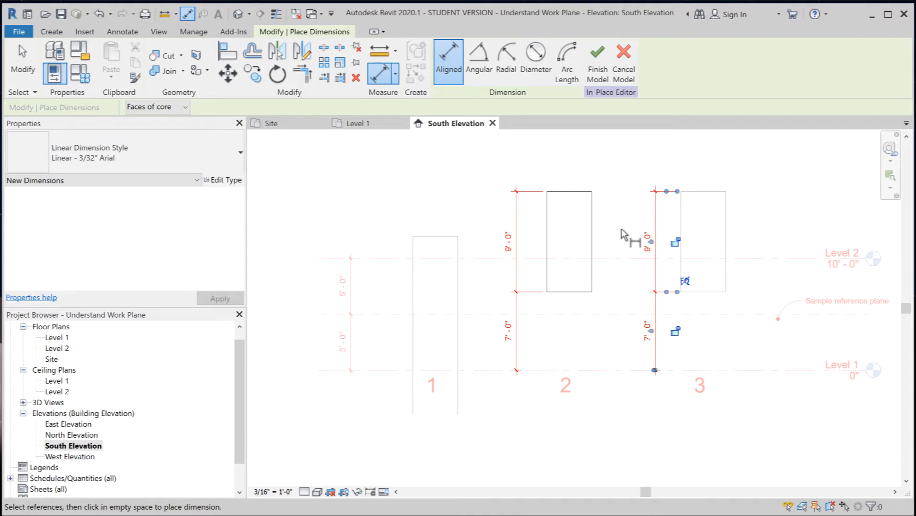
left_click(596, 60)
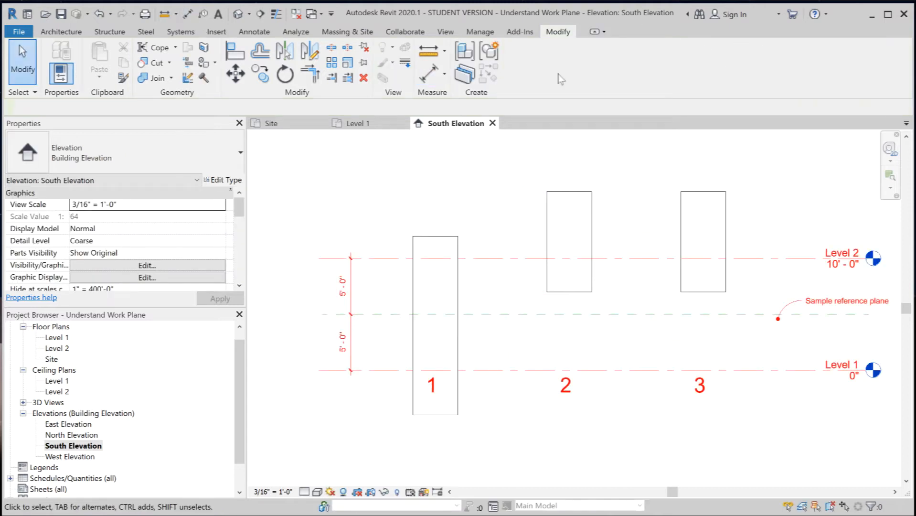
Step: Draw a horizontal reference plane across all three columns, between the sample reference plane and Level 1
key("r")
key("p")
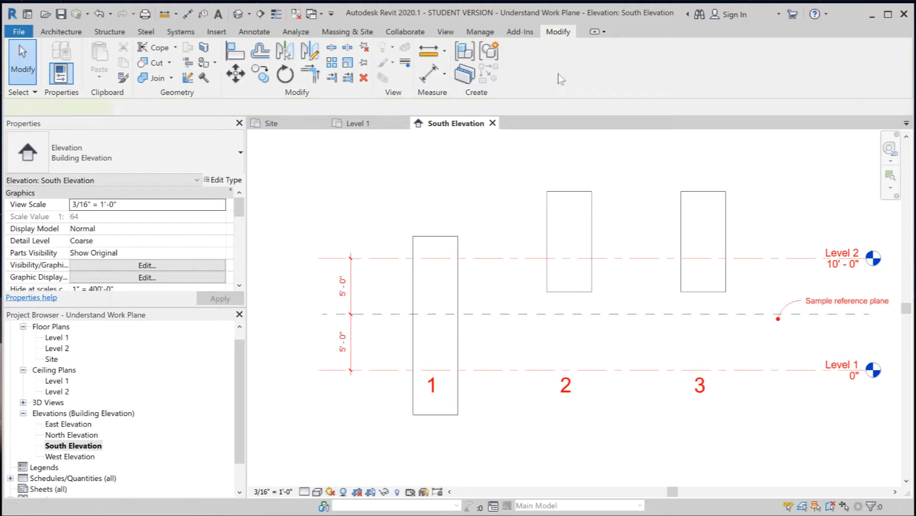
left_click(306, 346)
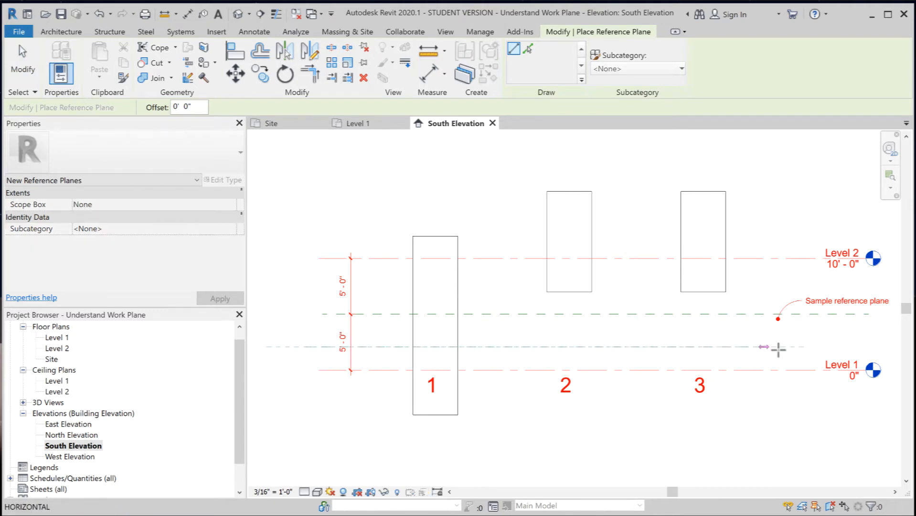
left_click(874, 347)
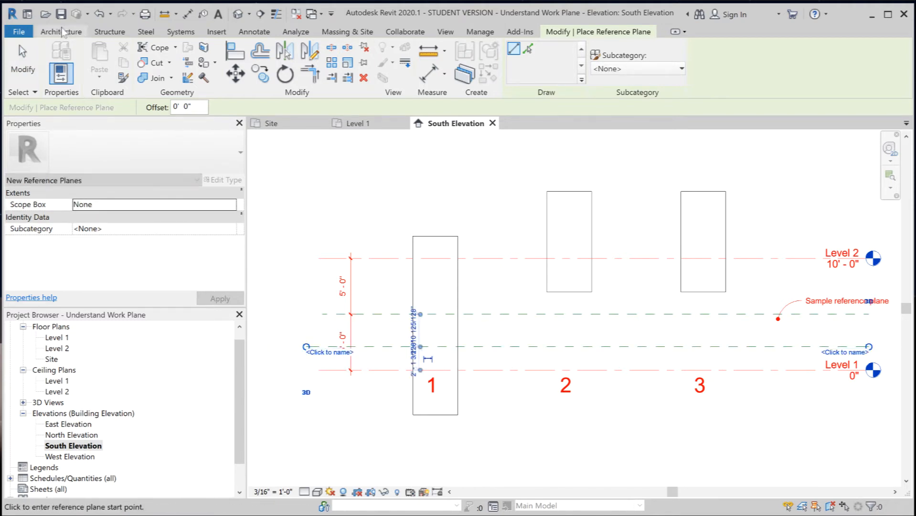
key("Escape")
key("Escape")
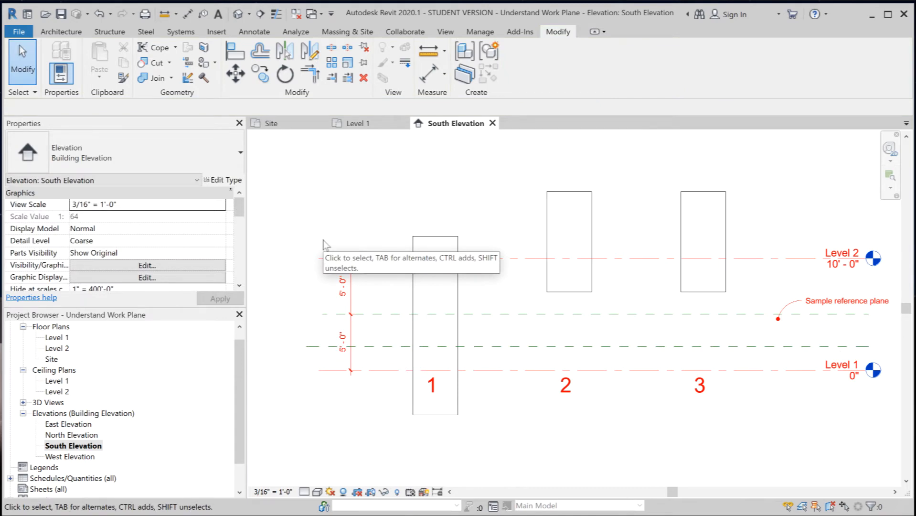
Step: Add an aligned dimension between Level 1 and the new reference plane
left_click(187, 15)
left_click(502, 370)
left_click(502, 346)
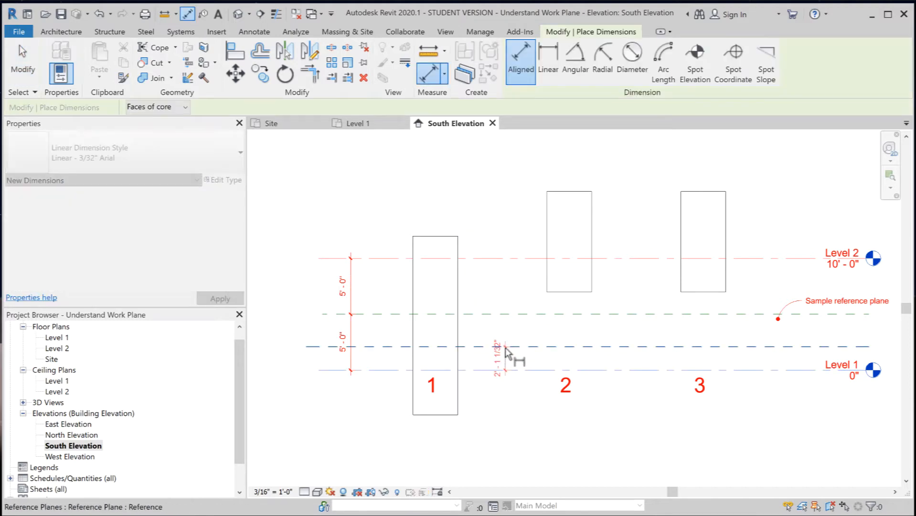
left_click(22, 62)
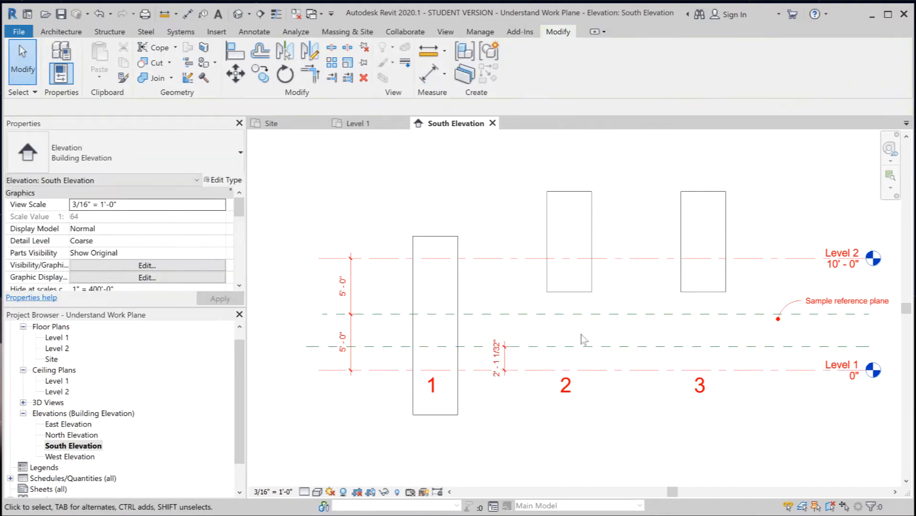
Step: Set the new reference plane's distance above Level 1 to 3' 0"
left_click(586, 347)
left_click(502, 365)
type("3")
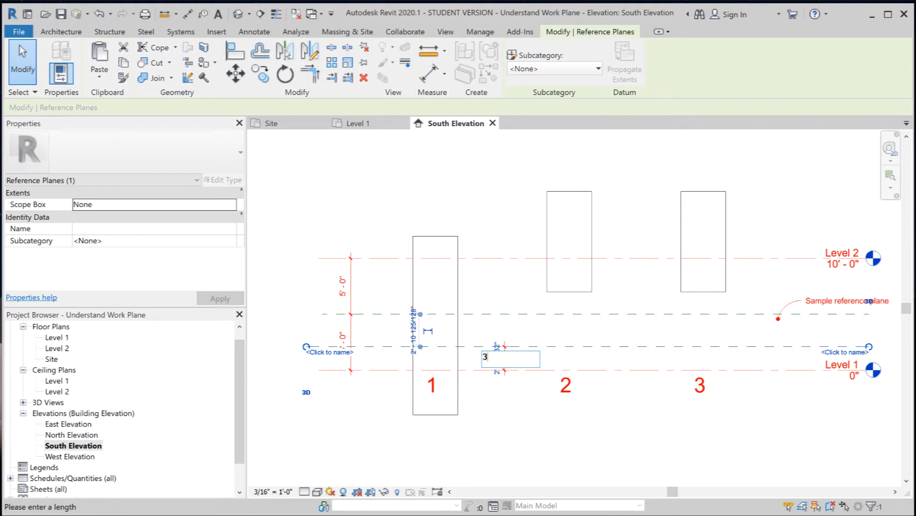
key("Return")
left_click(514, 448)
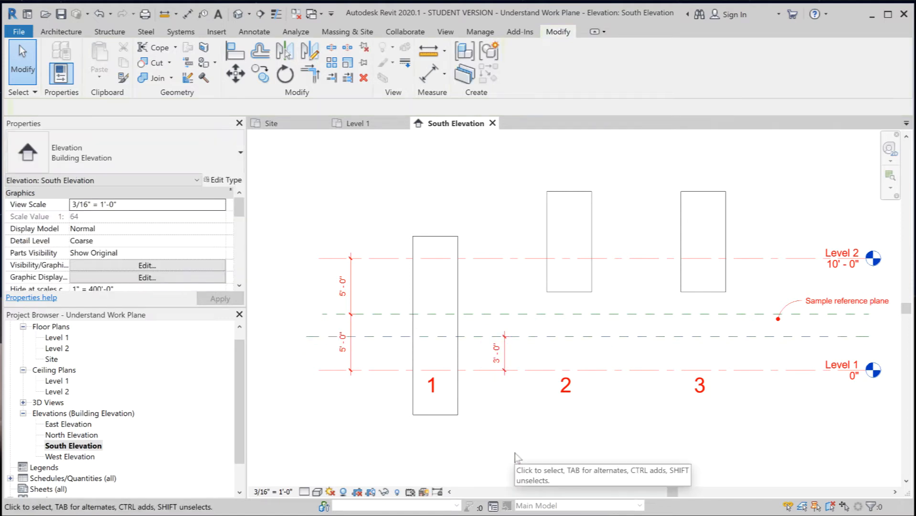
Step: Name the new reference plane Sample RP2
left_click(609, 336)
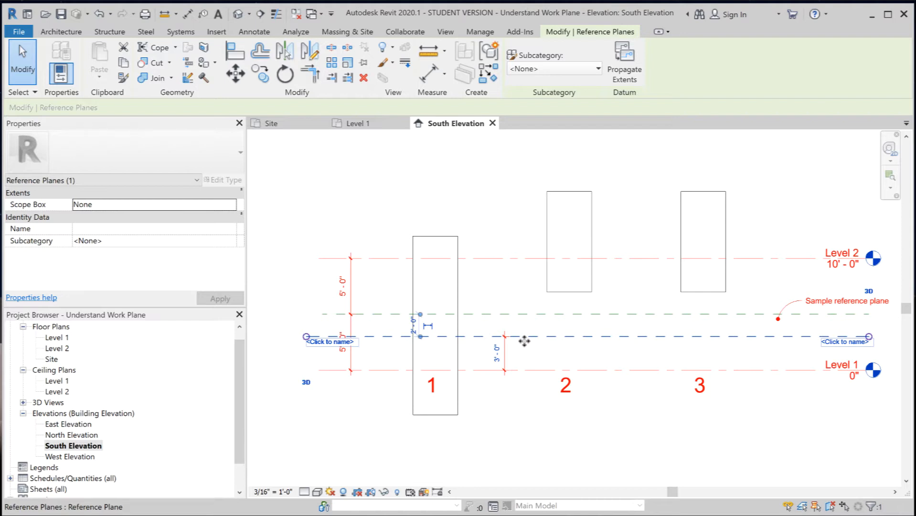
left_click(846, 342)
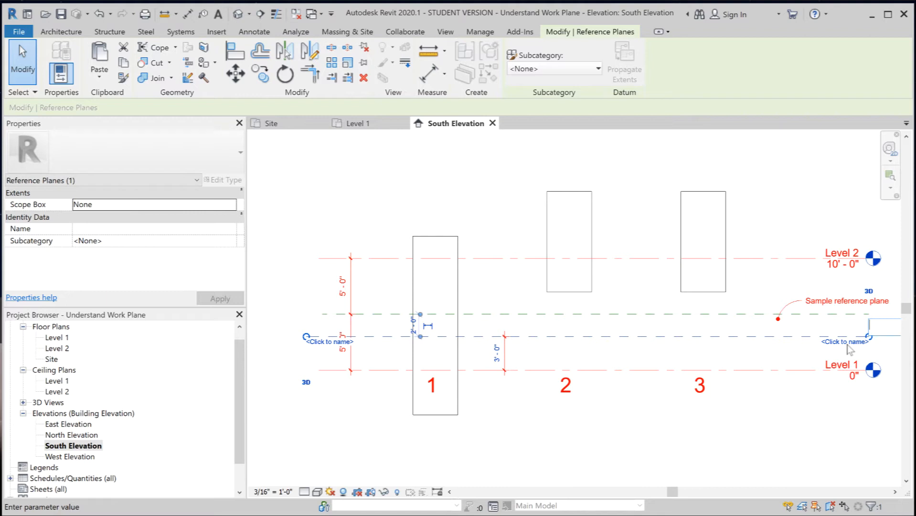
type("Sample")
key("Return")
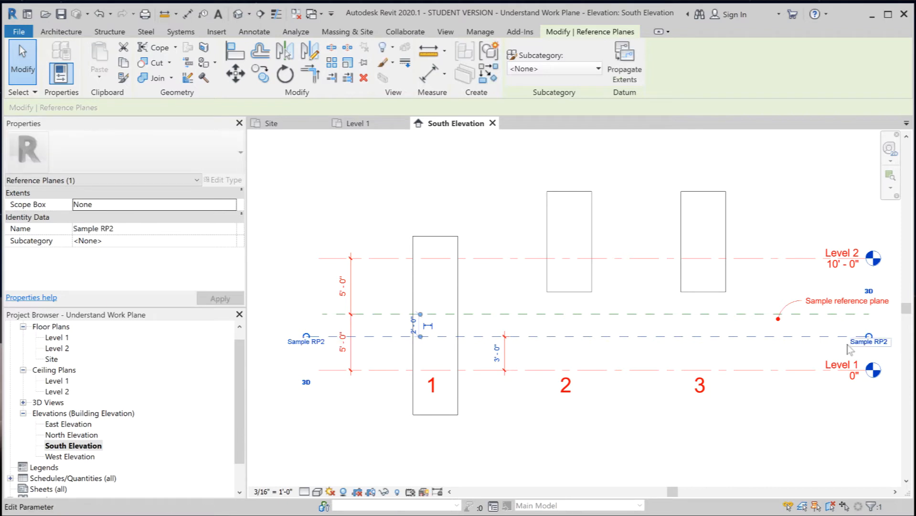
left_click(780, 456)
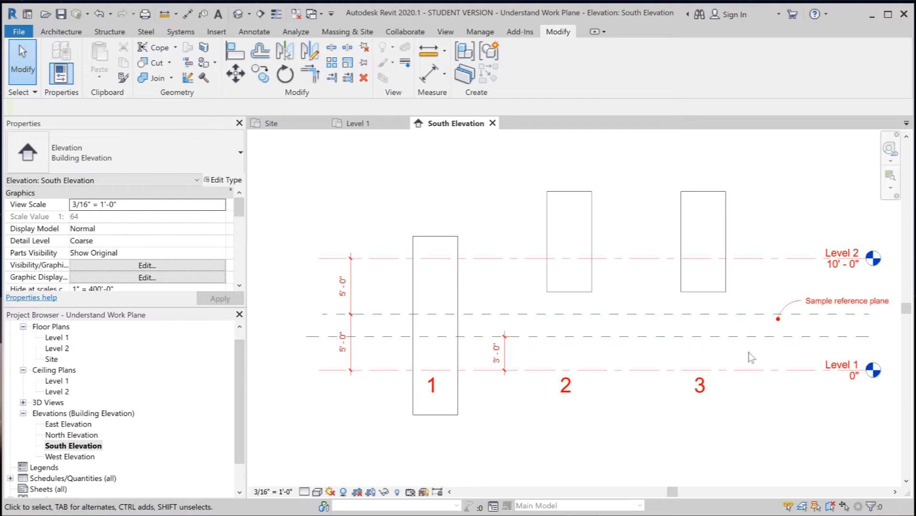
Step: In the Level 1 floor plan, start a new in-place model in the Generic Models category, named Generic Models 4
double_click(61, 338)
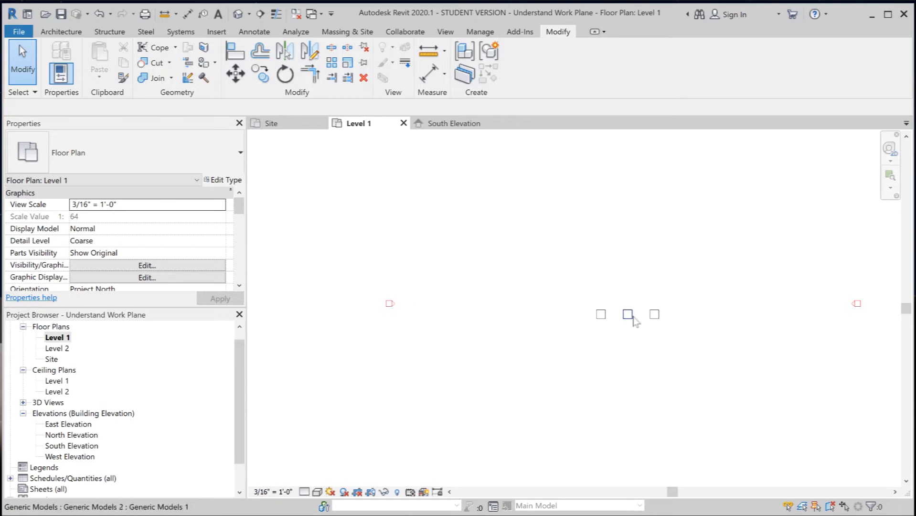
scroll(635, 320, "up", 3)
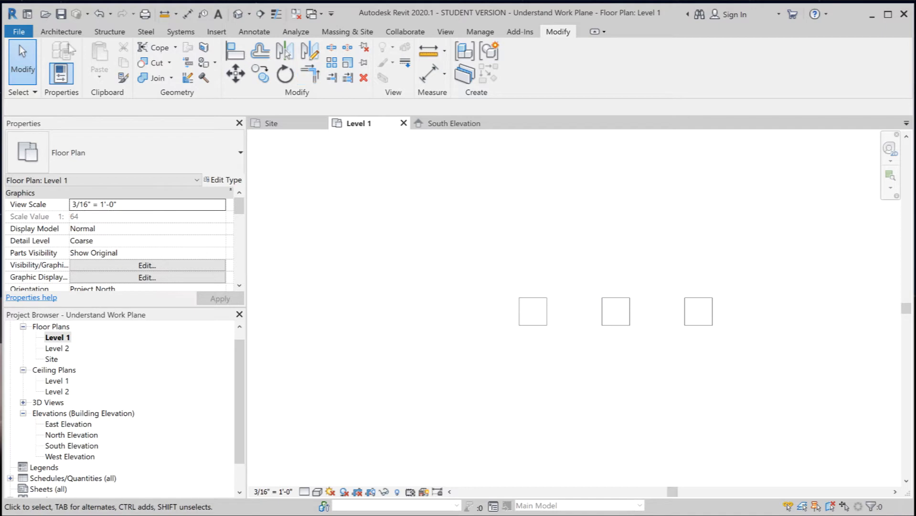
left_click(56, 34)
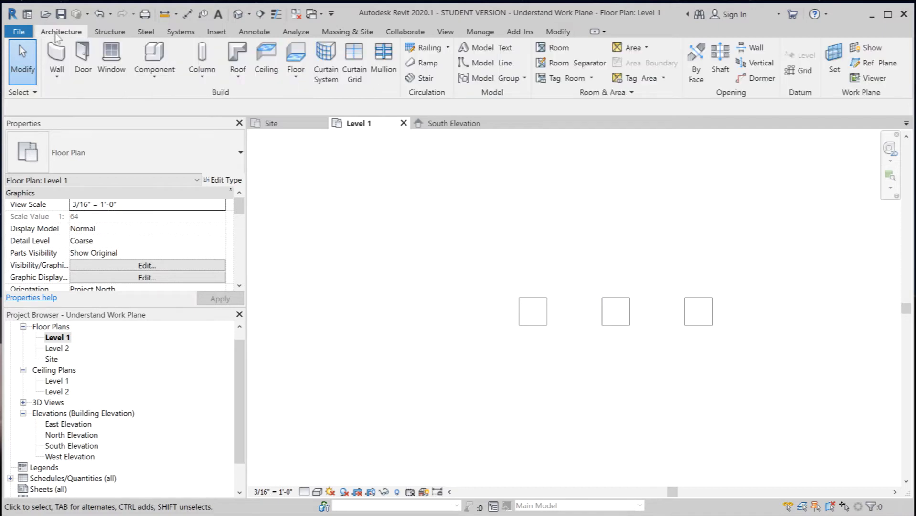
left_click(165, 81)
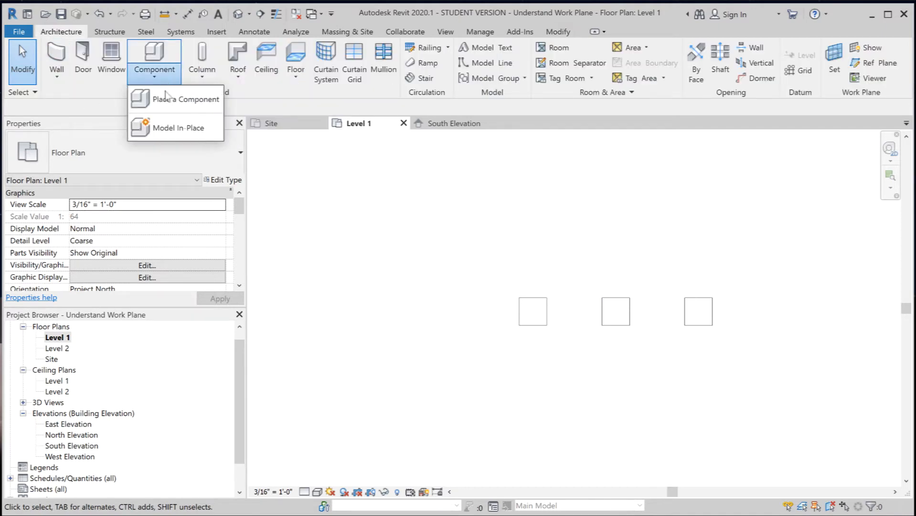
left_click(174, 128)
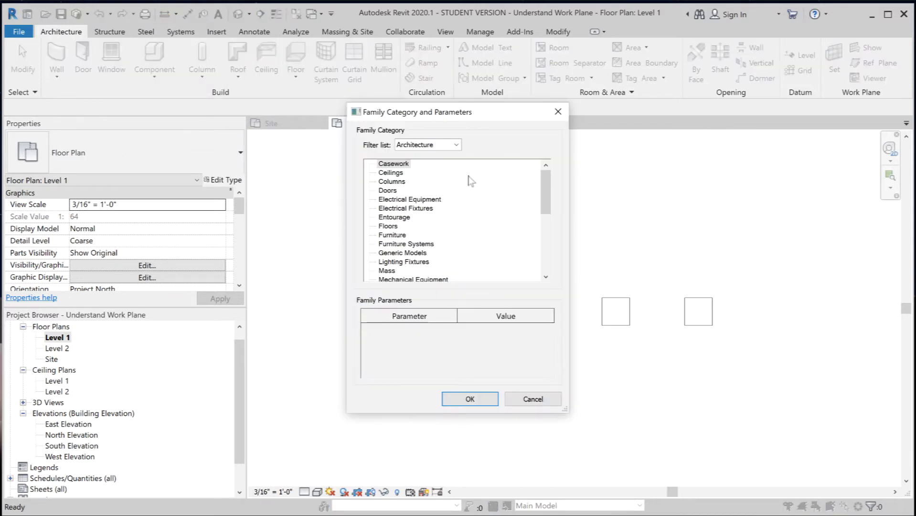
left_click_drag(544, 194, 542, 214)
left_click(403, 199)
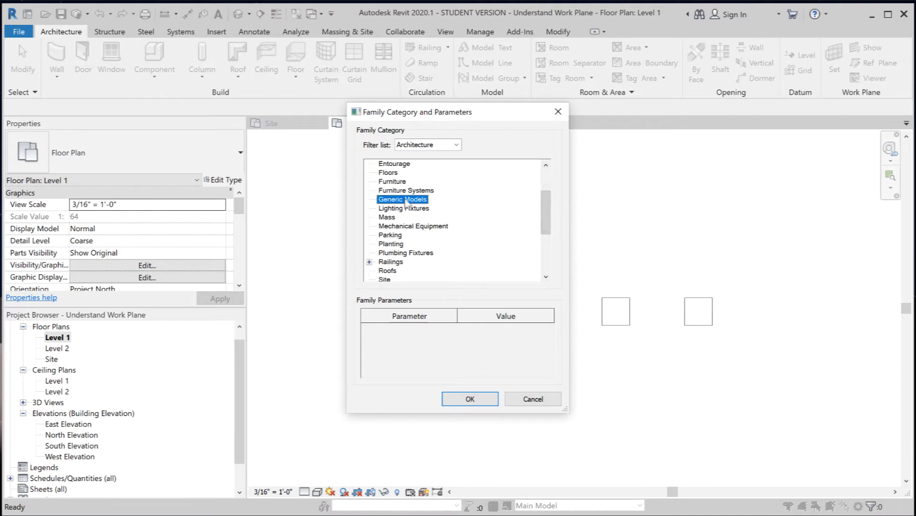
left_click(472, 395)
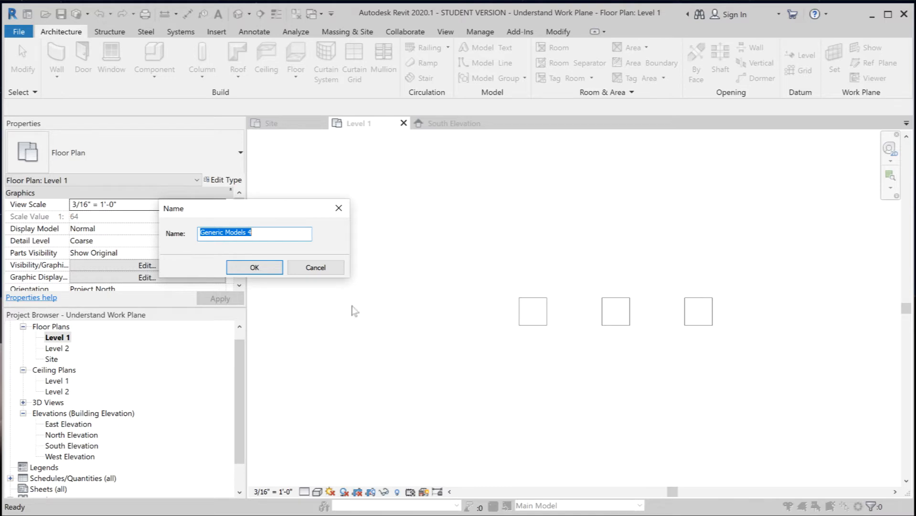
left_click(254, 267)
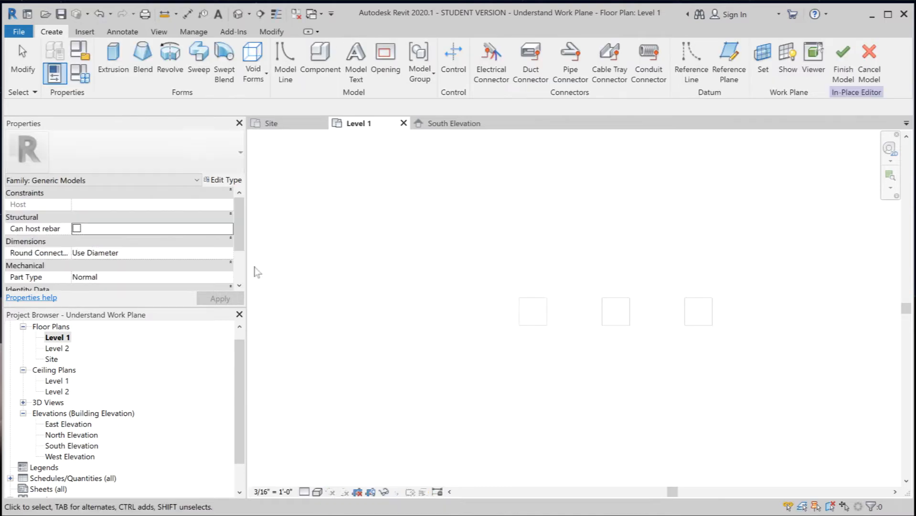
Step: Sketch a 4' by 4' square extrusion profile in plan, sharing the left edge of the middle column
left_click(111, 53)
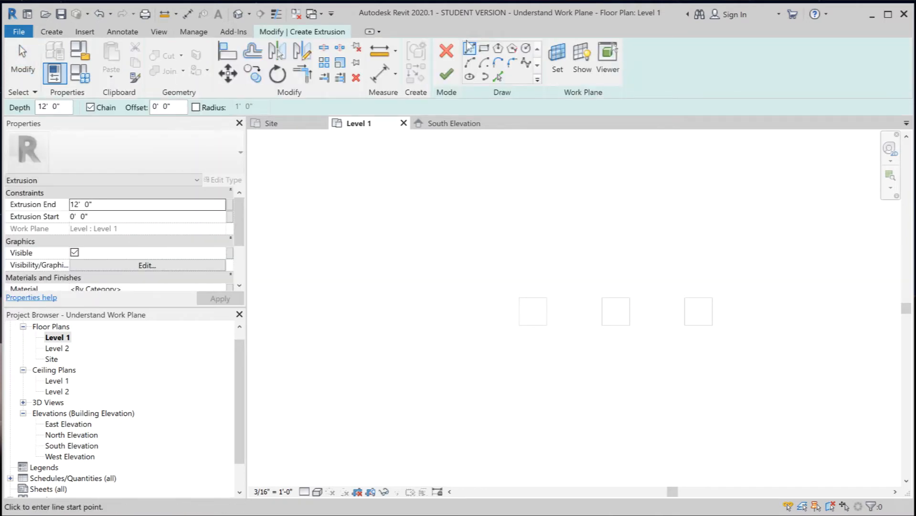
left_click(602, 324)
left_click(602, 298)
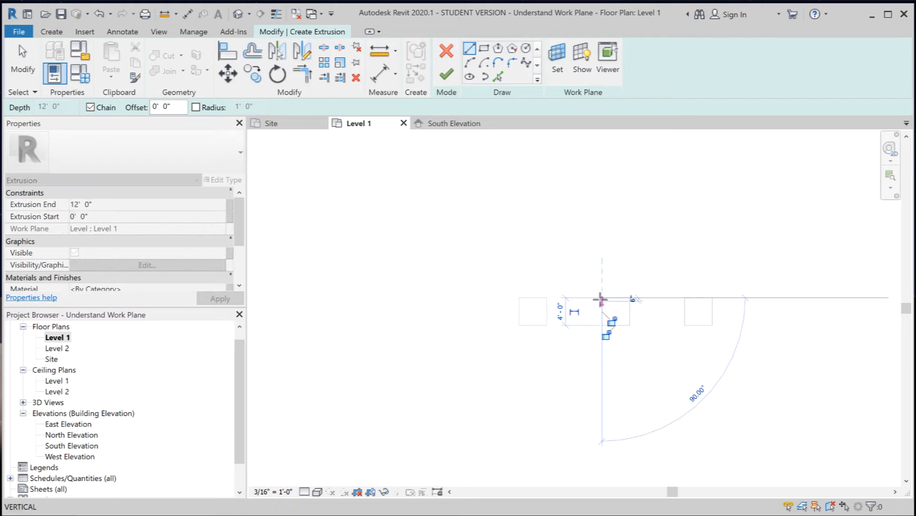
type("4")
key("Return")
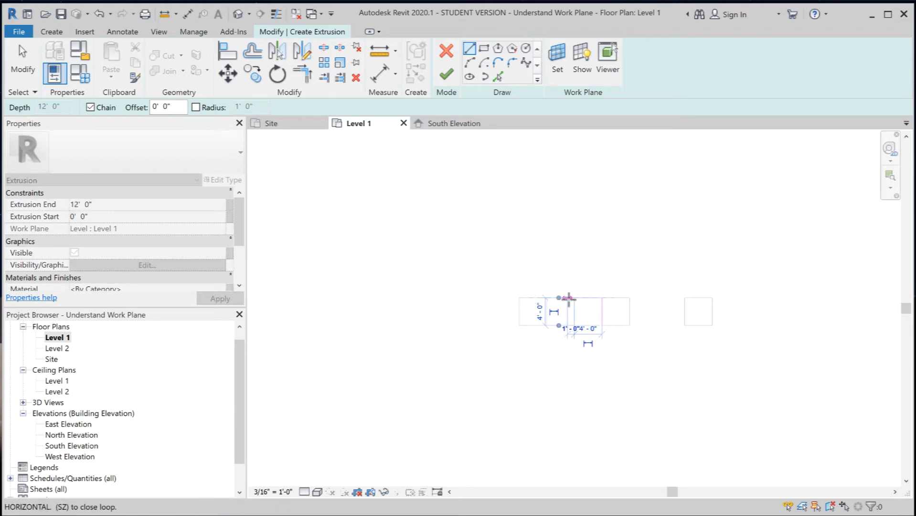
type("4")
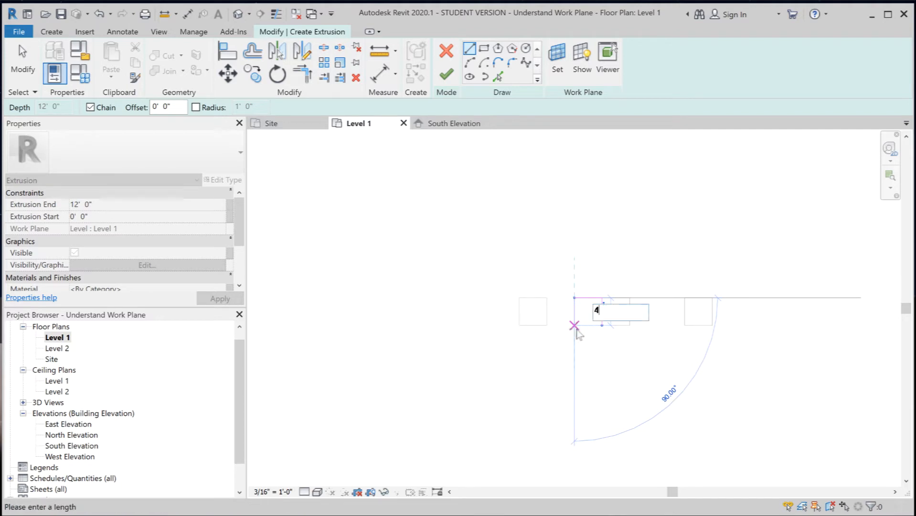
key("Return")
left_click(602, 326)
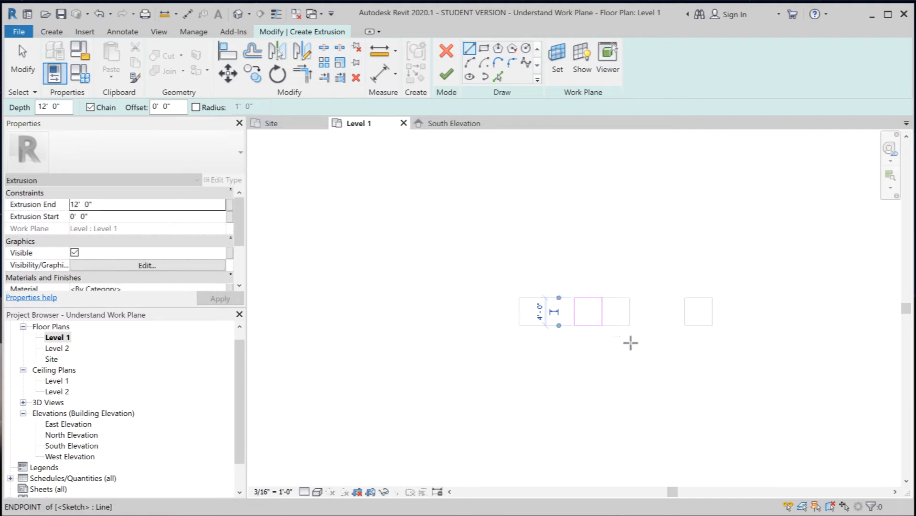
key("Escape")
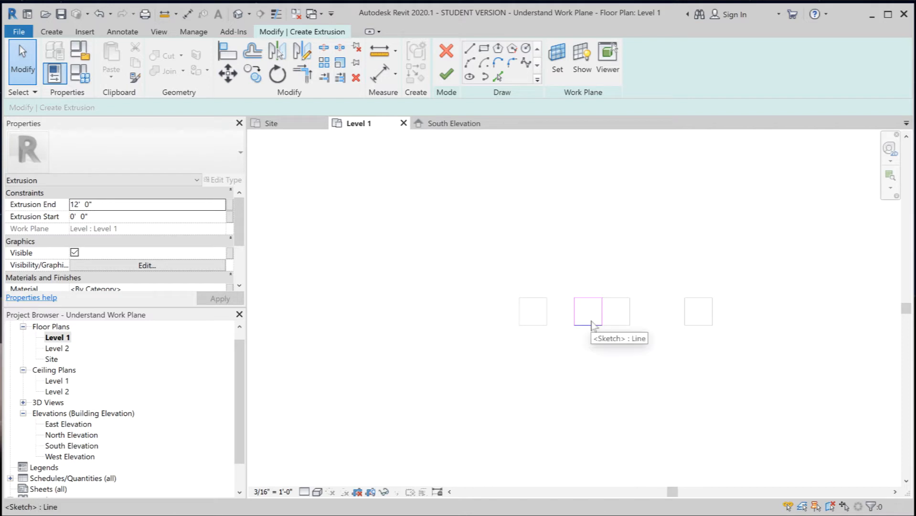
Step: Set the extrusion's work plane to Reference Plane : Sample RP2
left_click(557, 62)
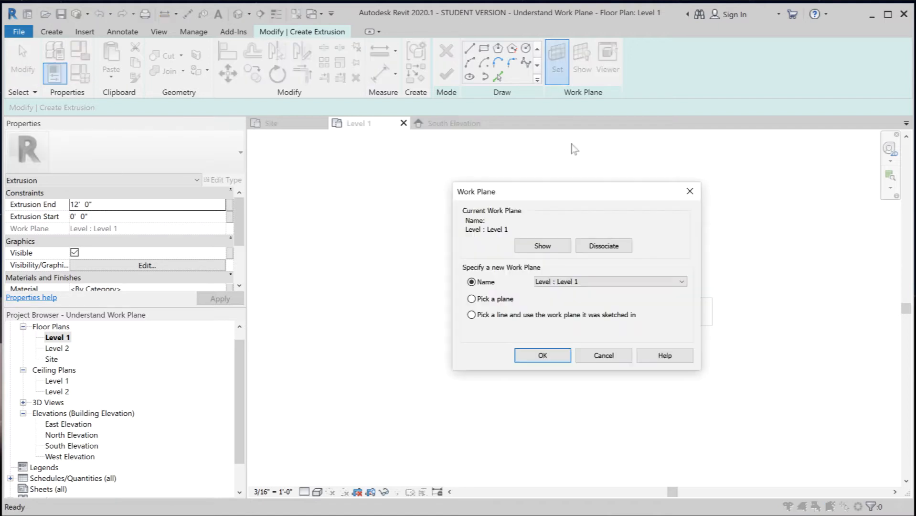
left_click(575, 281)
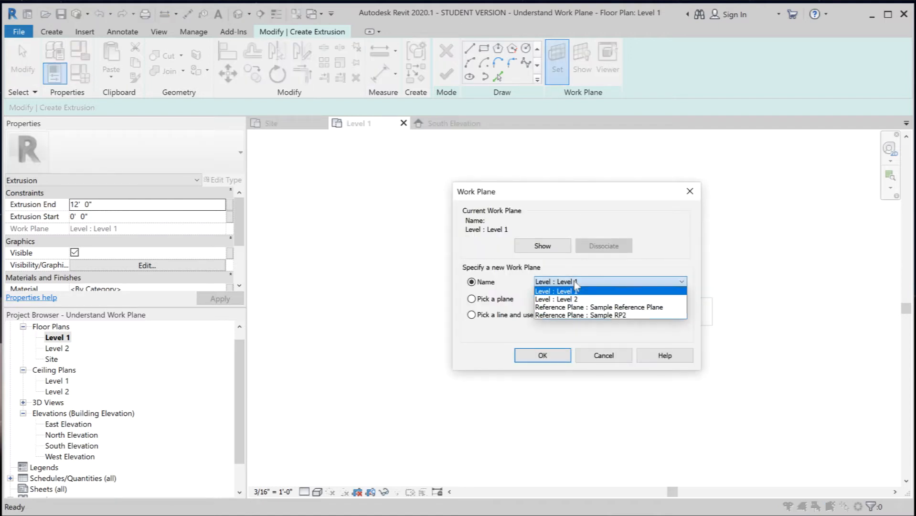
left_click(590, 315)
left_click(547, 356)
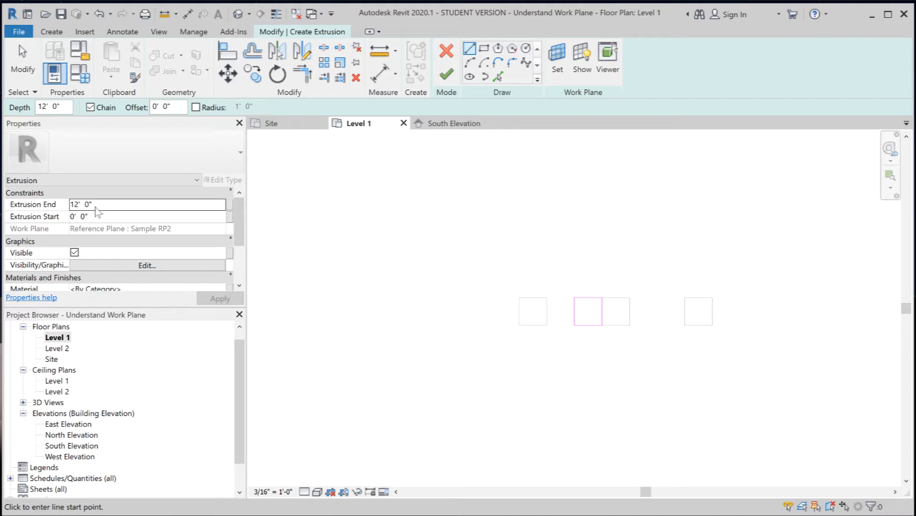
Step: Finish the 12' extrusion and its in-place model, and switch to the South Elevation
left_click(446, 75)
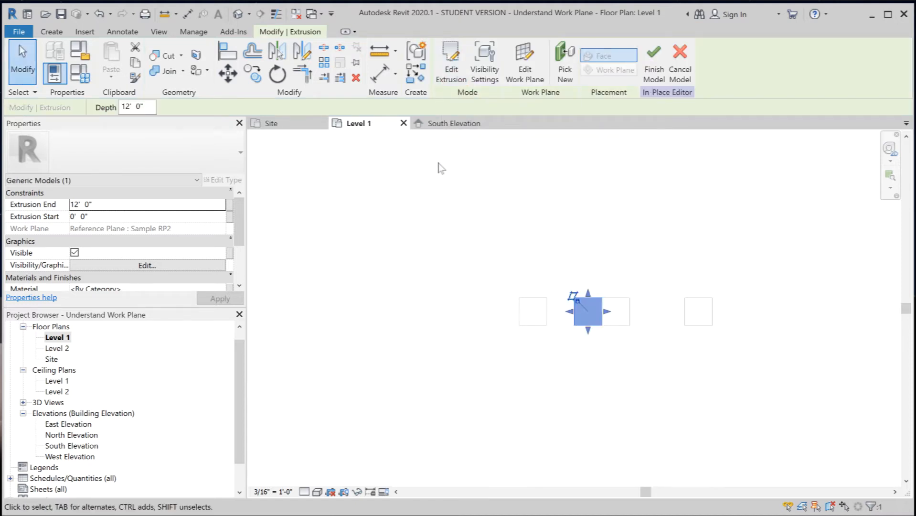
left_click(654, 62)
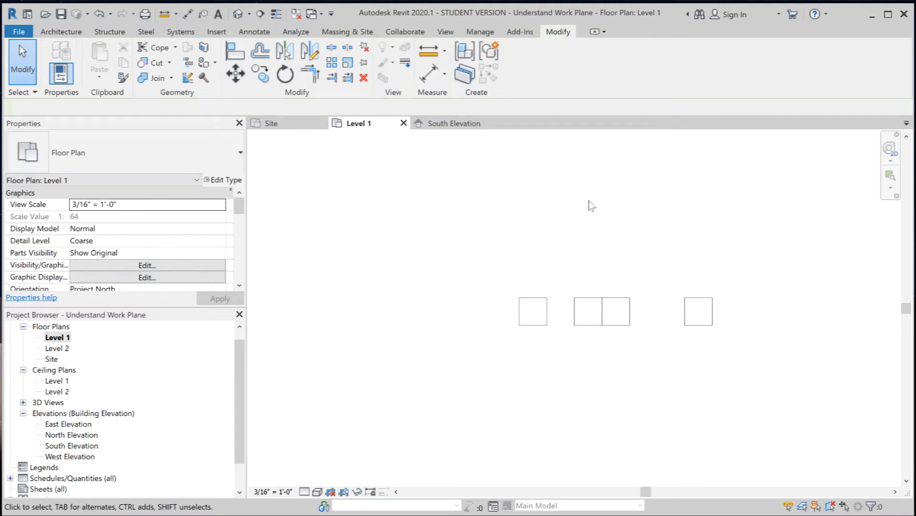
left_click(454, 126)
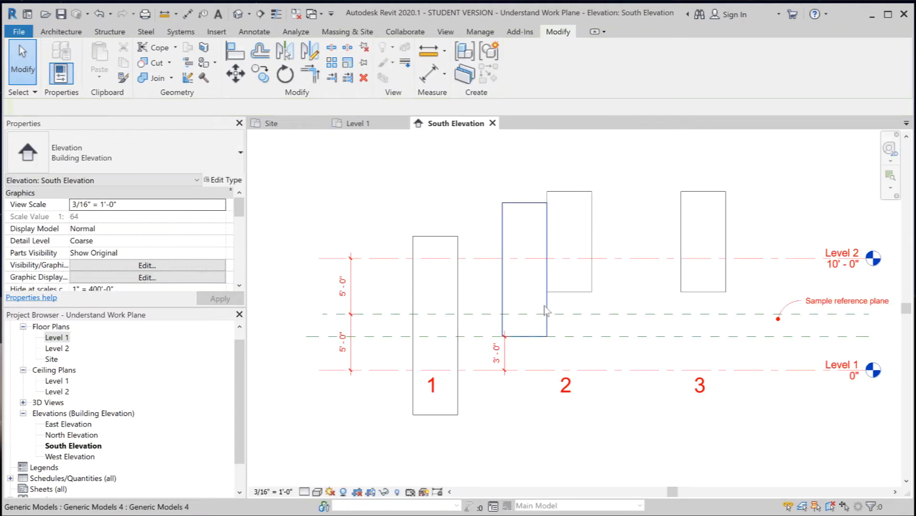
Step: Dimension the new column's height from the Sample RP2 reference plane to its top edge, placing the dimension beside the column
left_click(503, 297)
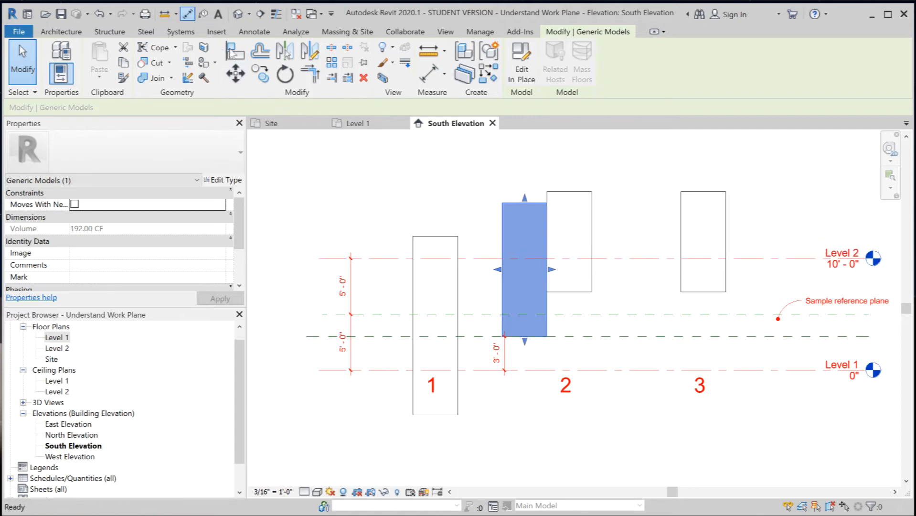
left_click(186, 14)
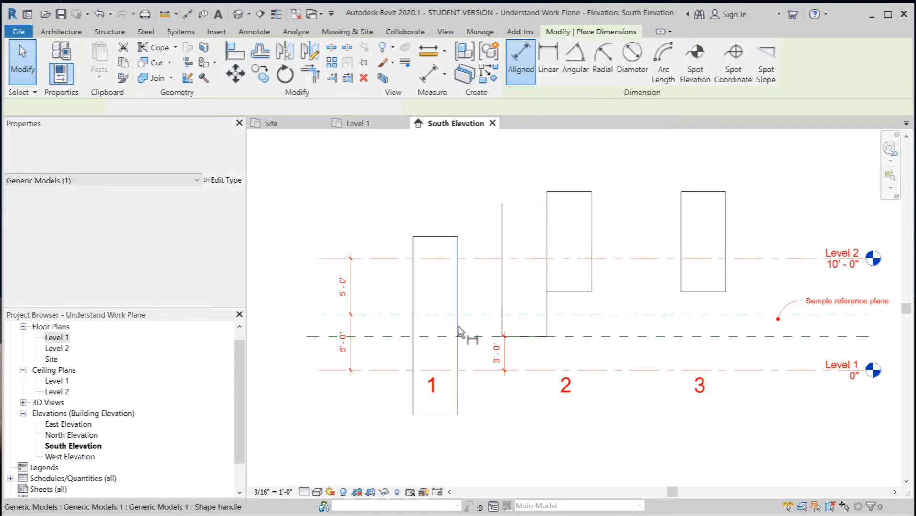
left_click(519, 203)
left_click(478, 207)
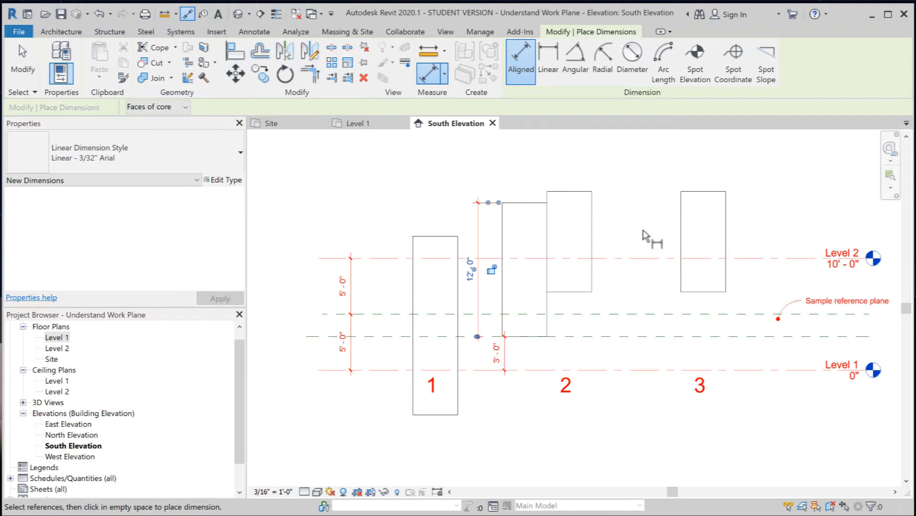
Step: Delete all four columns in the Level 1 floor plan
double_click(54, 337)
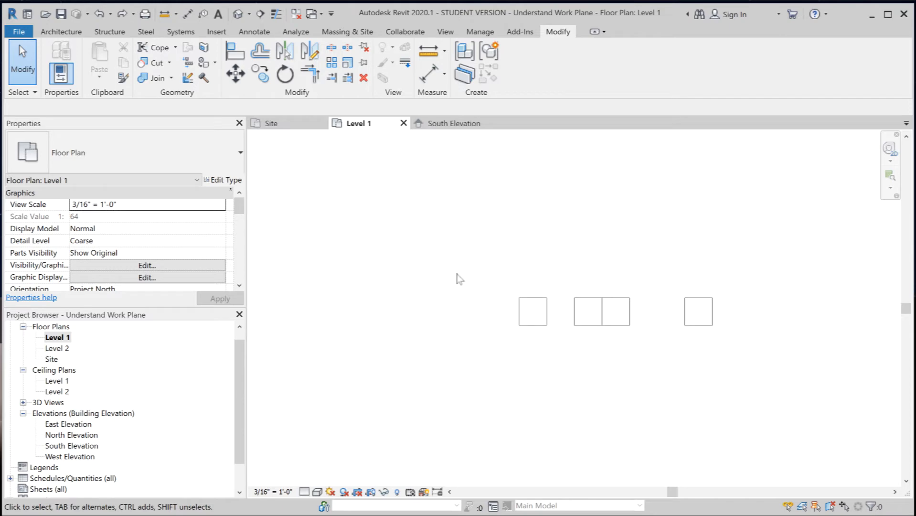
left_click_drag(456, 273, 854, 395)
key("Delete")
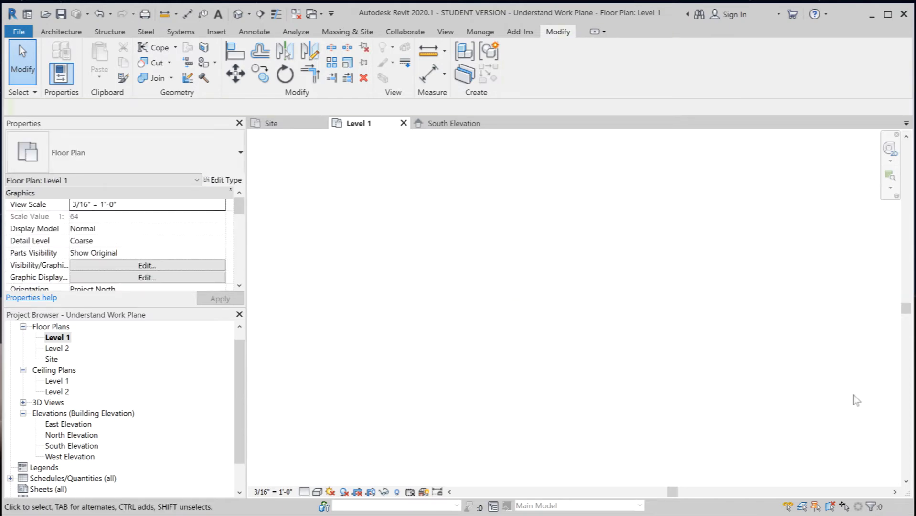
Step: Draw two parallel vertical grid lines in the Level 1 plan, about 18'-6" apart, with their bubbles at the upper ends
left_click(46, 32)
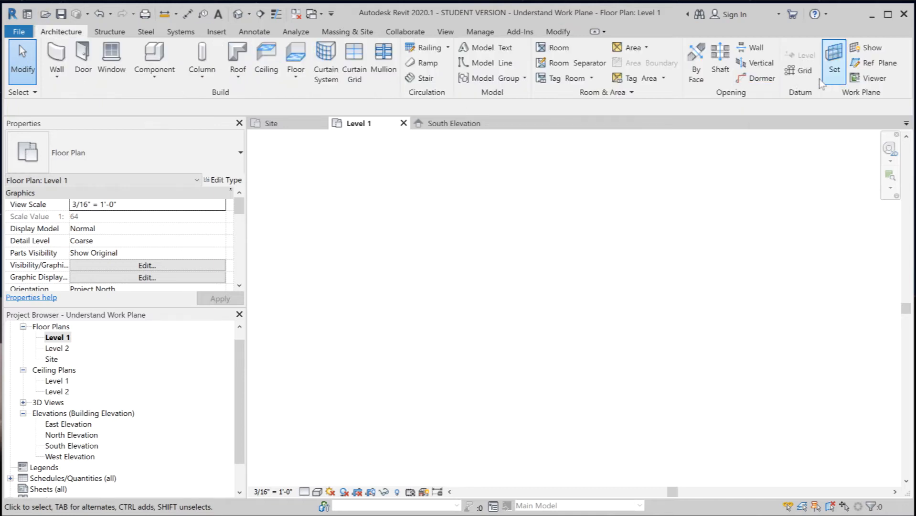
left_click(799, 70)
left_click(477, 381)
left_click(478, 212)
left_click(607, 381)
left_click(607, 211)
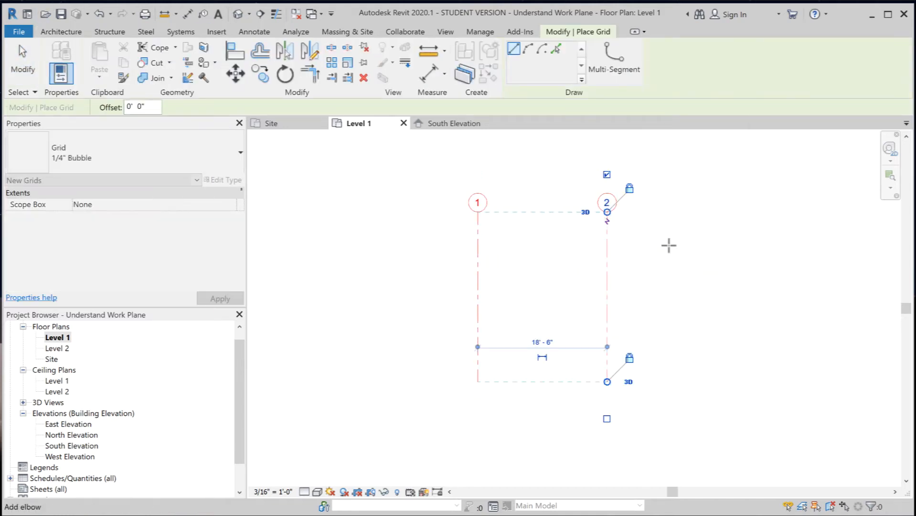
Step: Draw two horizontal grid lines about 17'-6" apart across the vertical grids, with their bubbles at the left ends
left_click(695, 235)
left_click(412, 234)
left_click(696, 357)
left_click(412, 357)
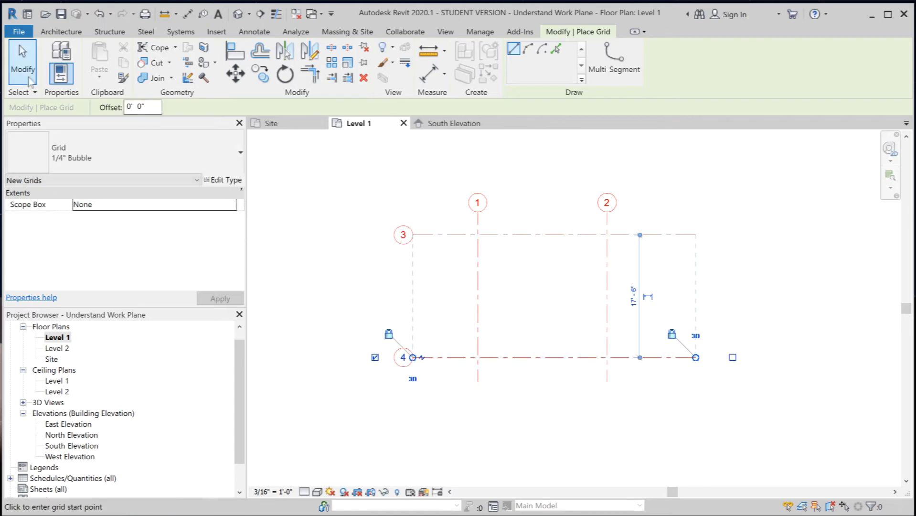
Step: Rename the upper horizontal grid as a and the lower one as b
left_click(23, 67)
double_click(403, 234)
type("a")
left_click(404, 358)
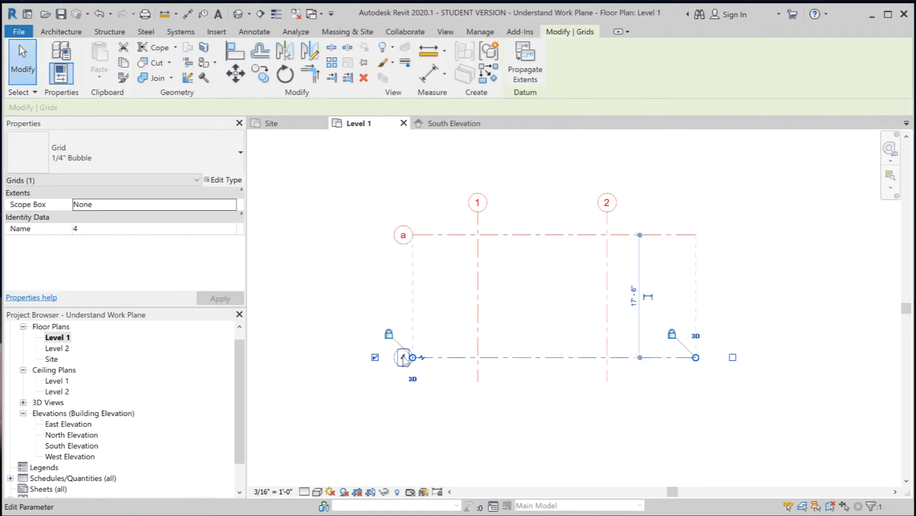
type("b")
key("Return")
left_click(308, 350)
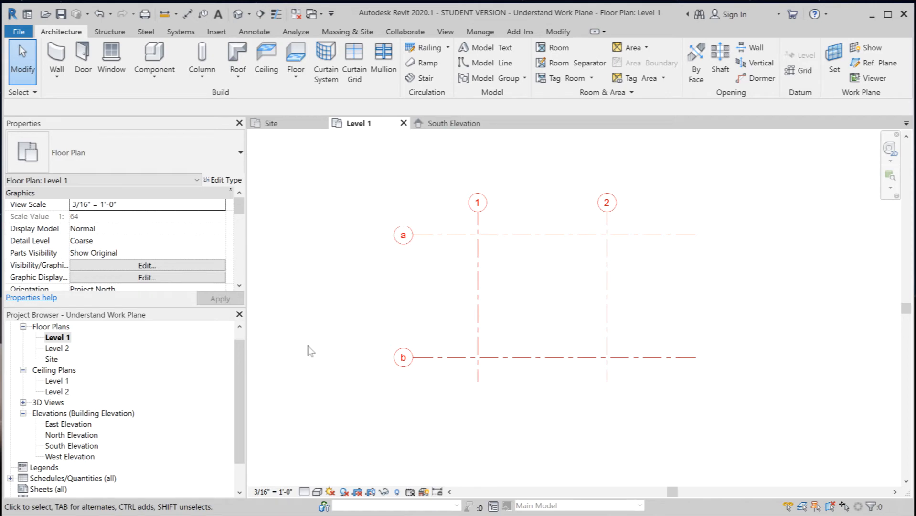
Step: Draw a vertical reference plane about 9'-8" from grid 1, between grids 1 and 2, and name it Verticle
key("r")
key("p")
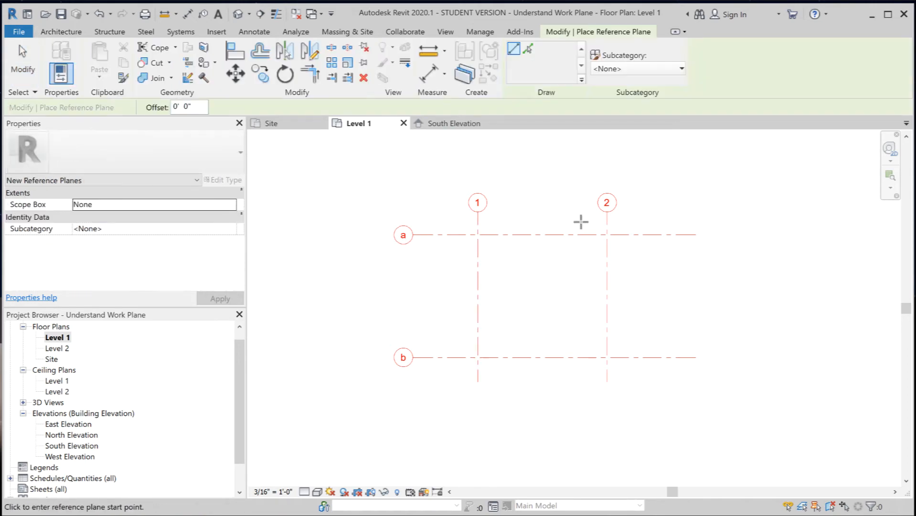
left_click(544, 175)
left_click(544, 412)
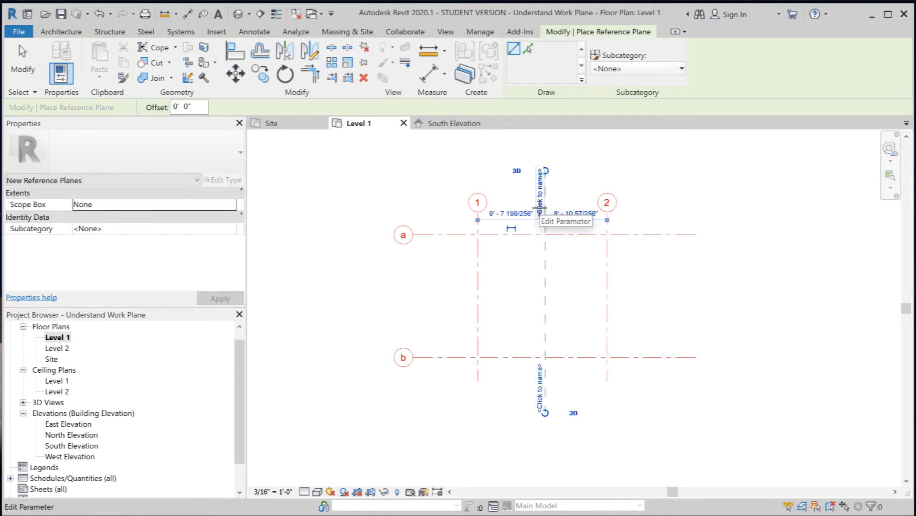
left_click(540, 210)
type("Ve")
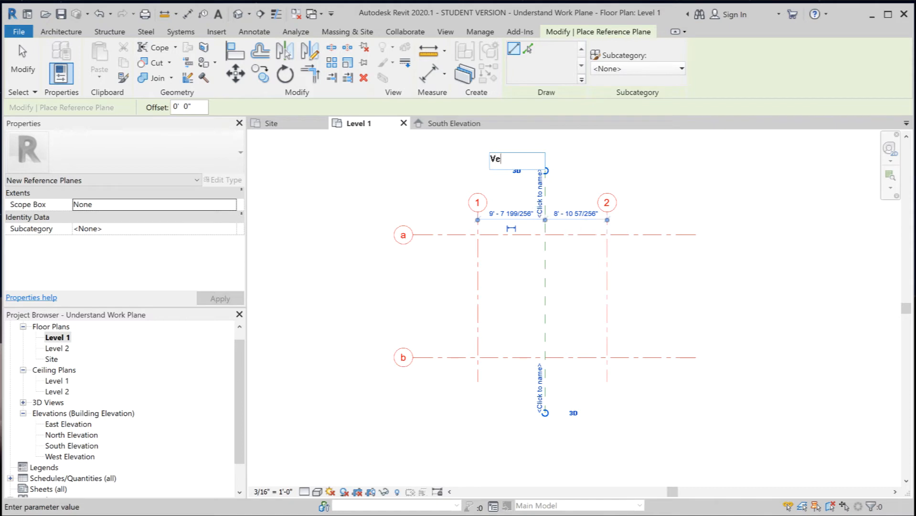
type("rticle")
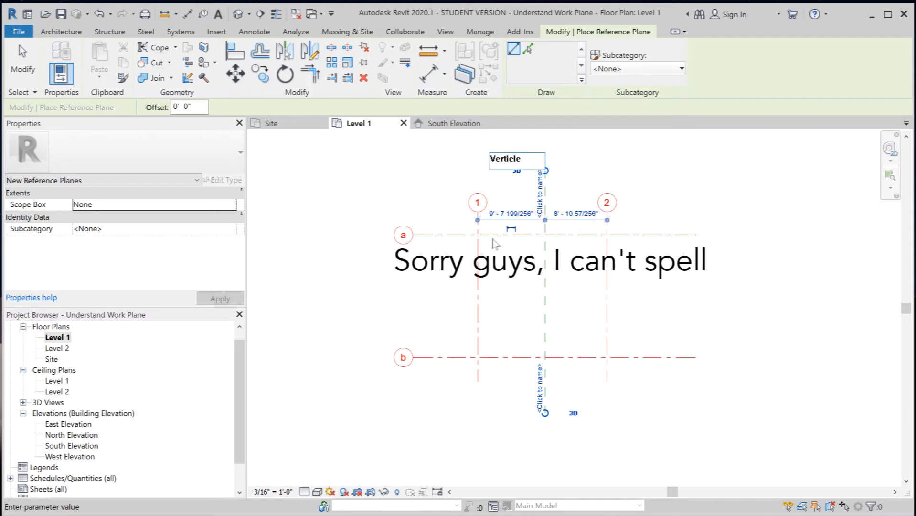
left_click(381, 295)
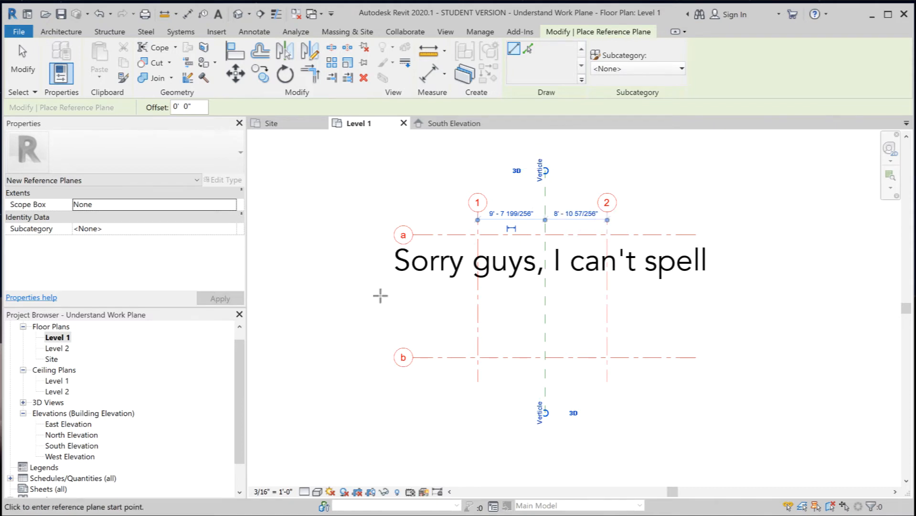
Step: Draw a horizontal reference plane about 8'-10" below grid a, between grids a and b, and name it Horizontal
left_click(371, 297)
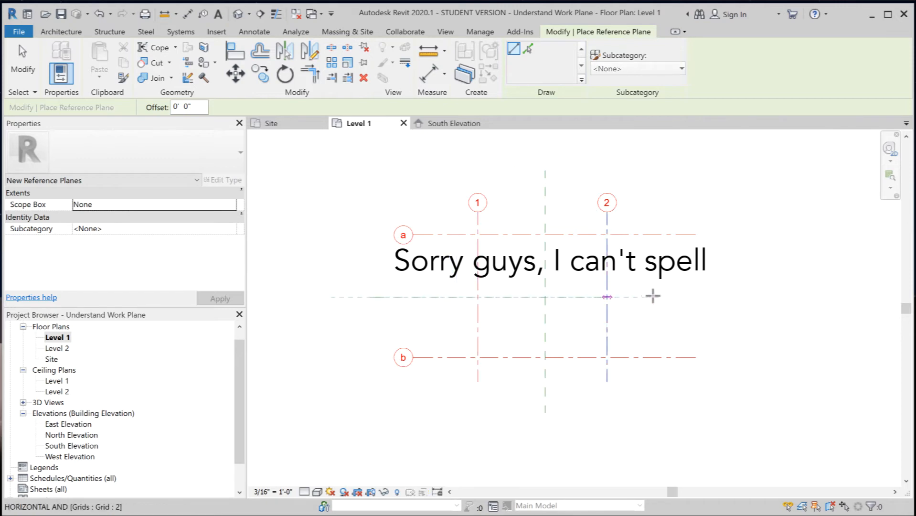
left_click(711, 297)
left_click(683, 303)
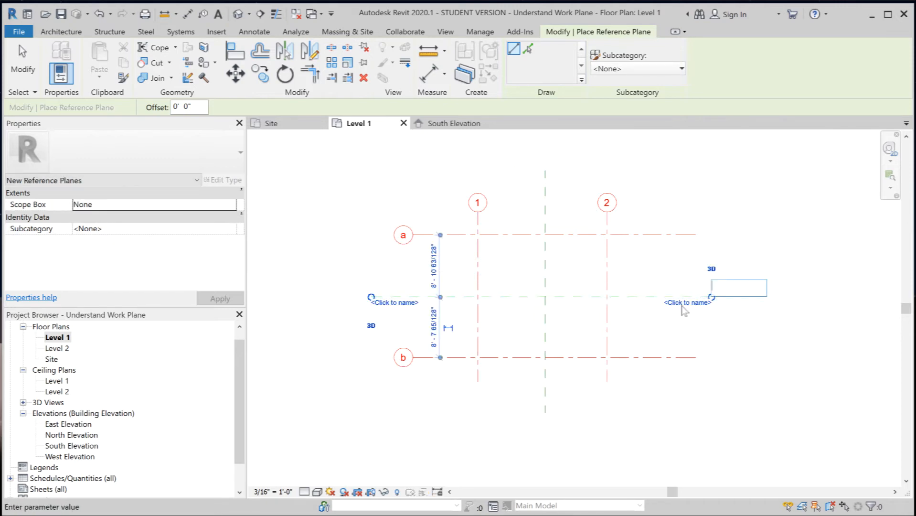
type("Horizontal")
left_click(351, 261)
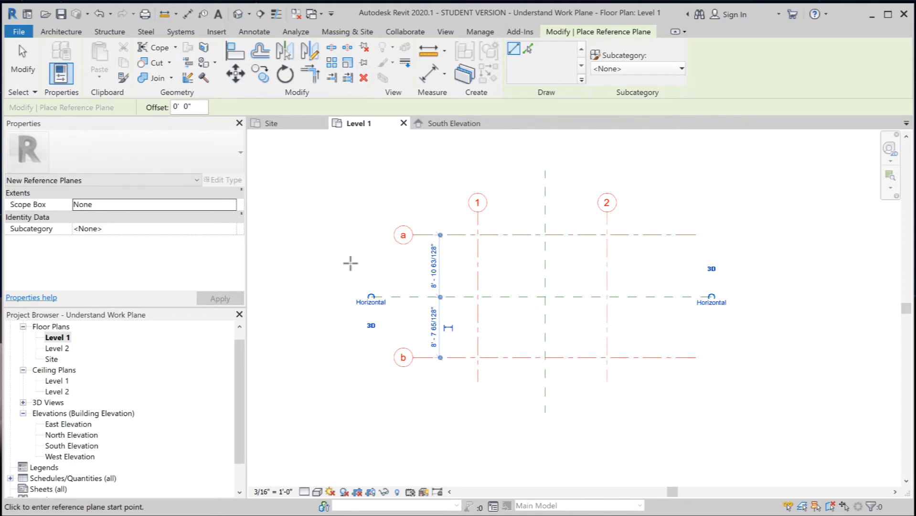
key("Escape")
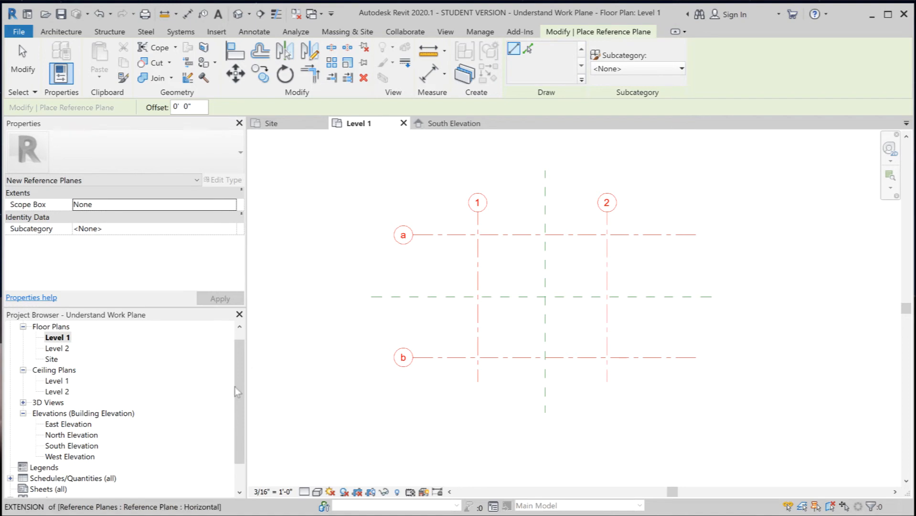
Step: Open the East Elevation and examine its reference planes, including the vertical one between grids b and a
double_click(68, 424)
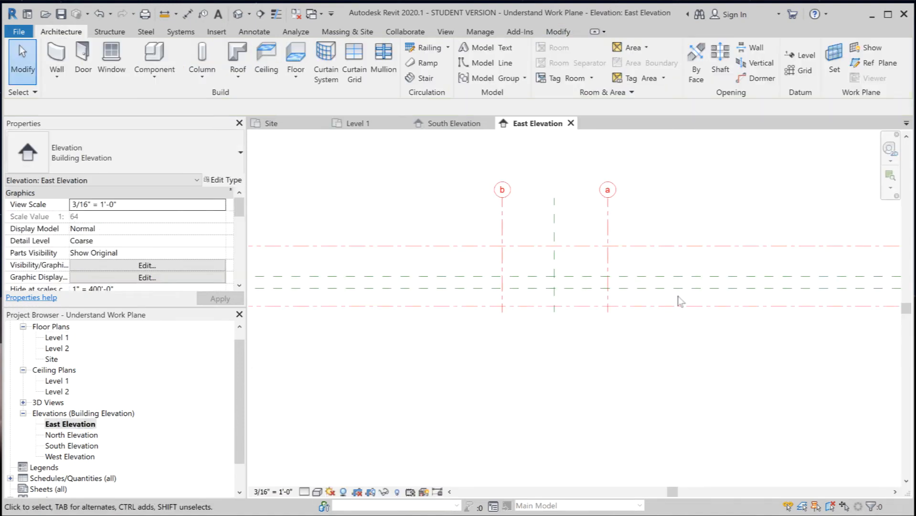
left_click_drag(677, 296, 657, 269)
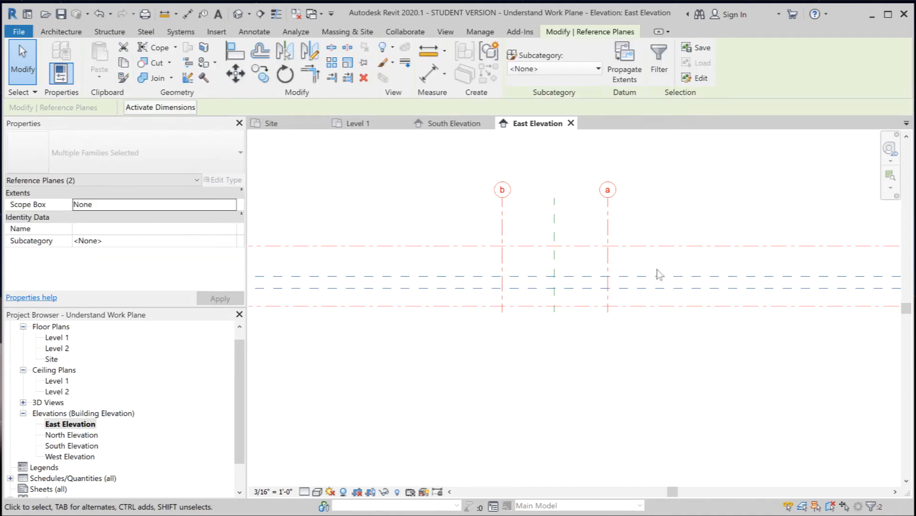
left_click(542, 219)
left_click(554, 220)
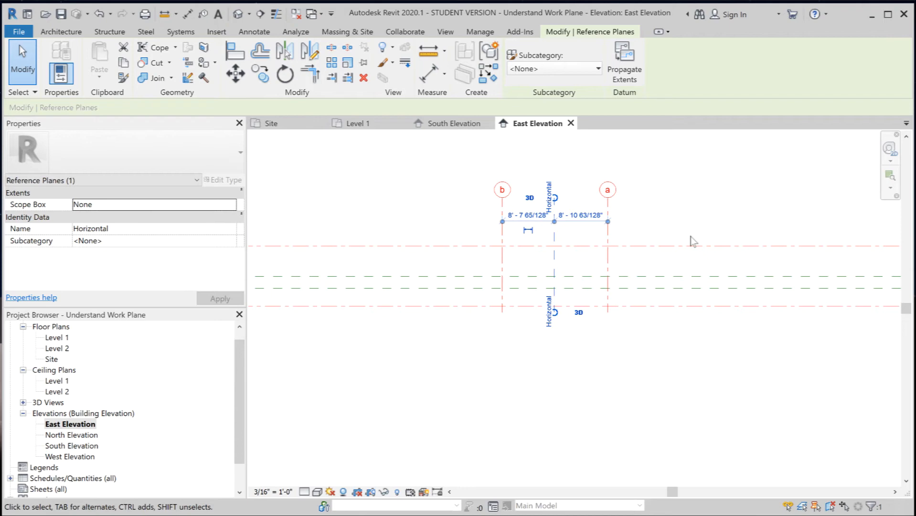
key("Escape")
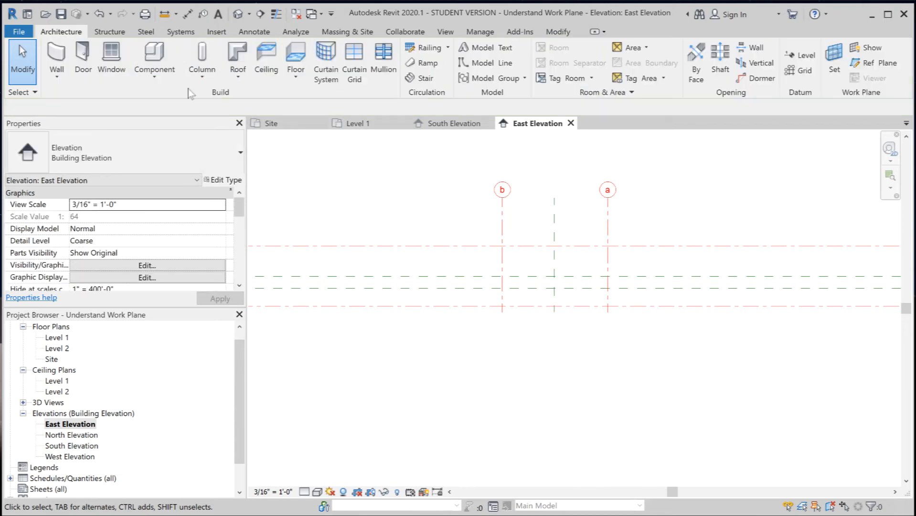
Step: Start a new in-place model in the Generic Models category from the East Elevation, accepting the suggested name
left_click(154, 72)
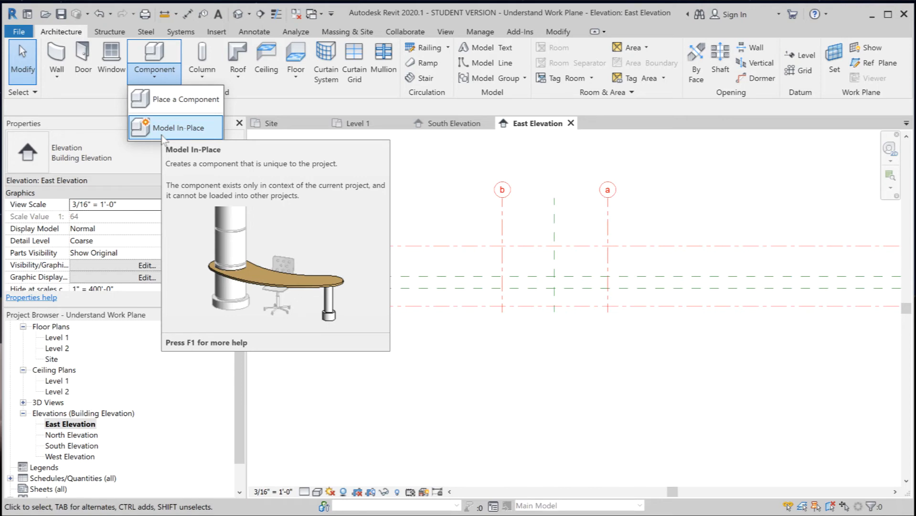
left_click(163, 136)
scroll(545, 244, "down", 4)
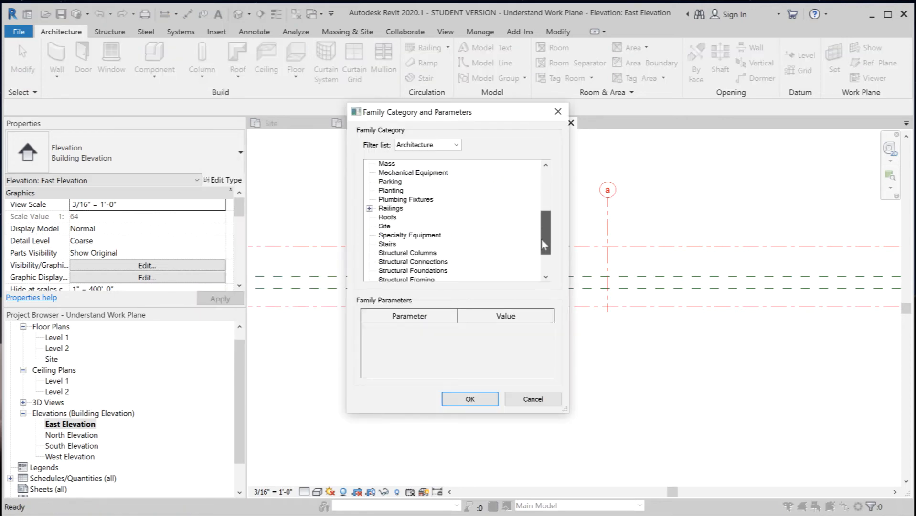
scroll(544, 245, "up", 1)
left_click(401, 172)
left_click(470, 399)
left_click(253, 268)
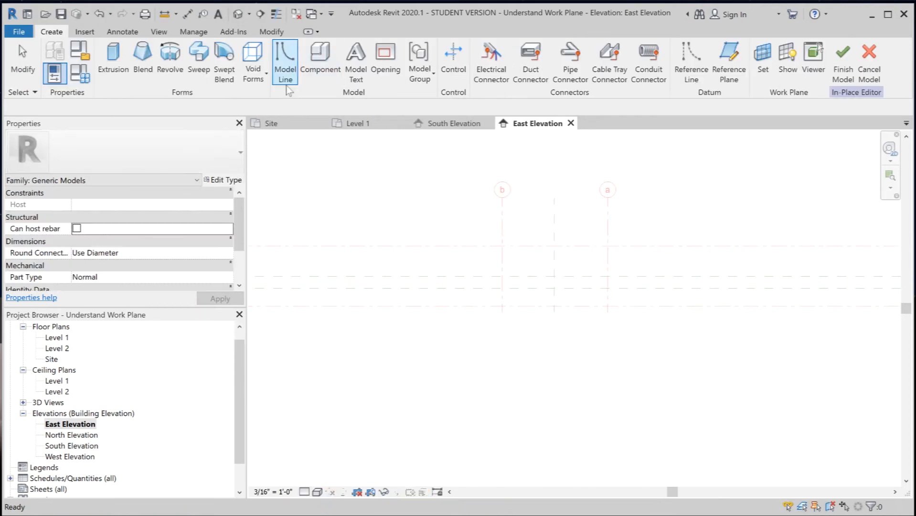
Step: Start an extrusion and set its work plane by name to Grid : 1
left_click(113, 61)
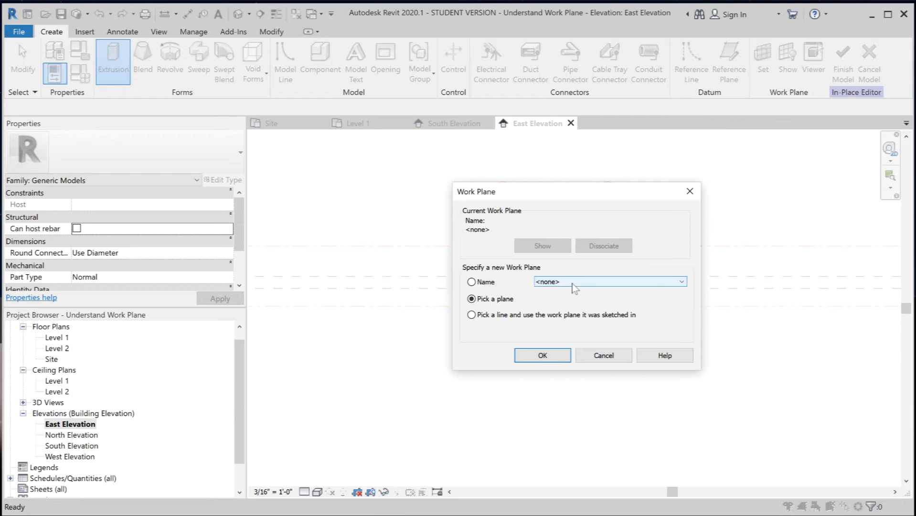
left_click(472, 282)
left_click(608, 283)
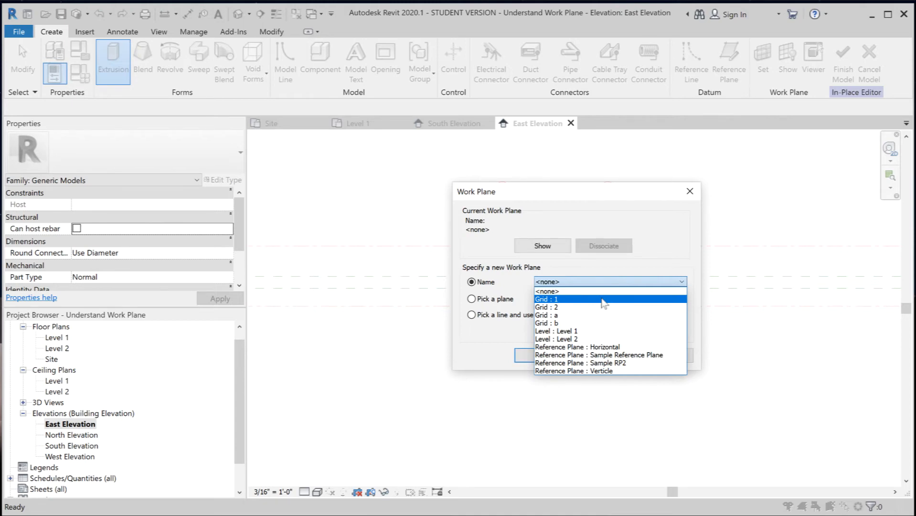
left_click(604, 299)
left_click(552, 359)
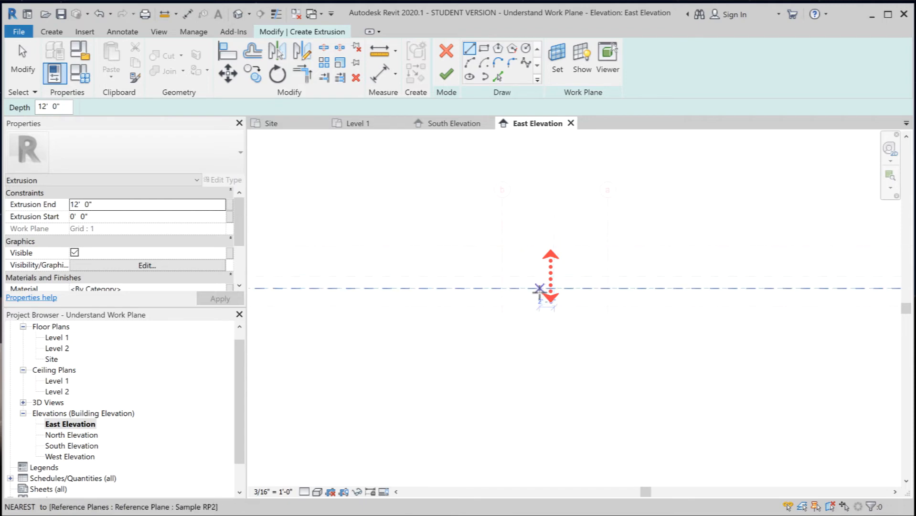
Step: Sketch a 4' by 4' square between grids b and a, and finish the 12' extrusion and its in-place model
left_click(538, 297)
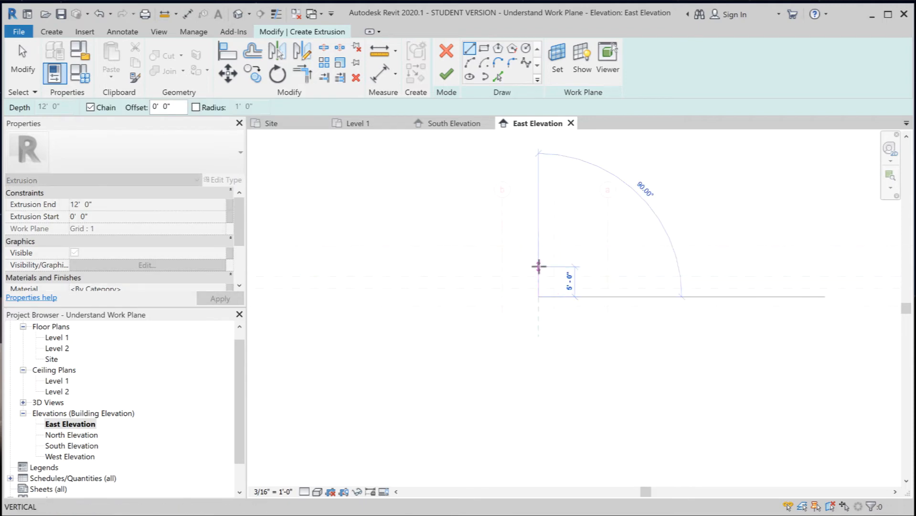
left_click(539, 275)
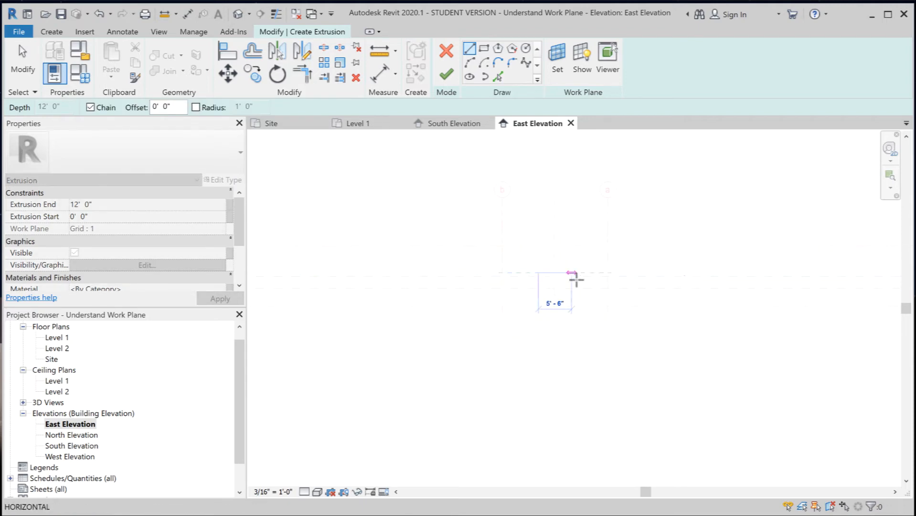
type("4")
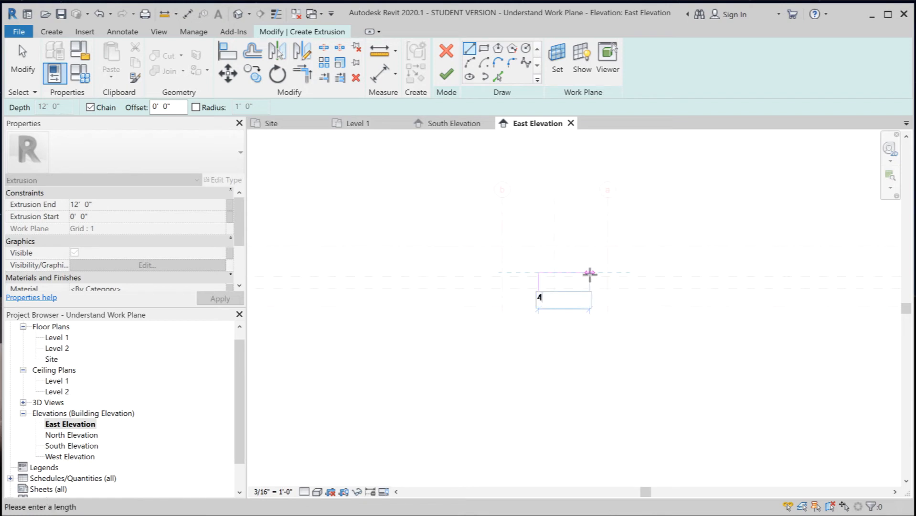
key("Return")
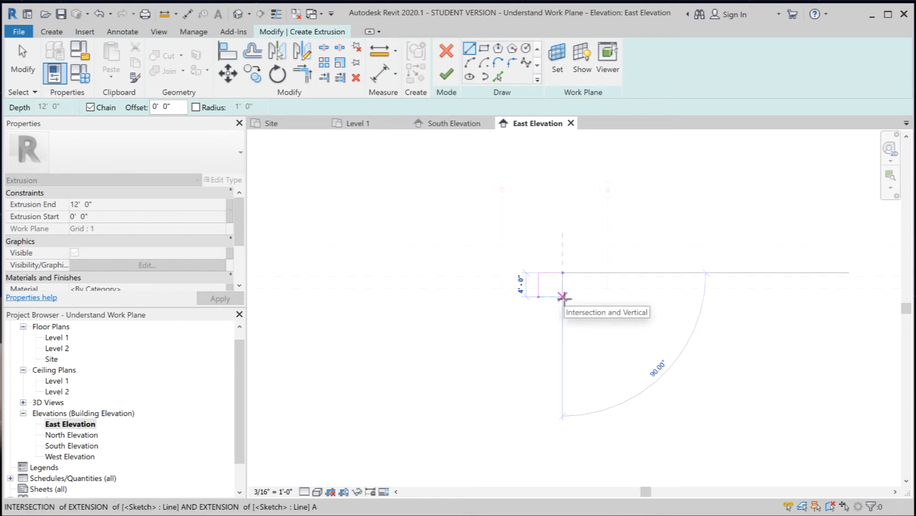
left_click(562, 296)
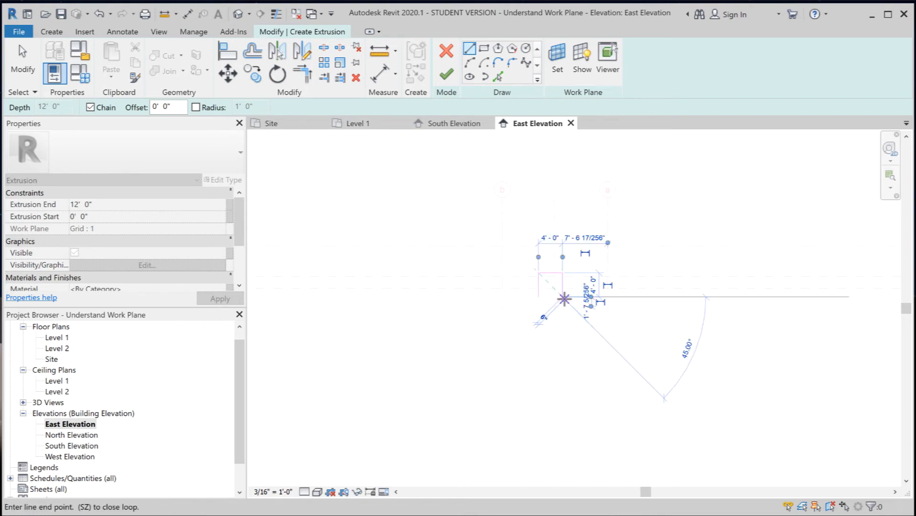
left_click(539, 297)
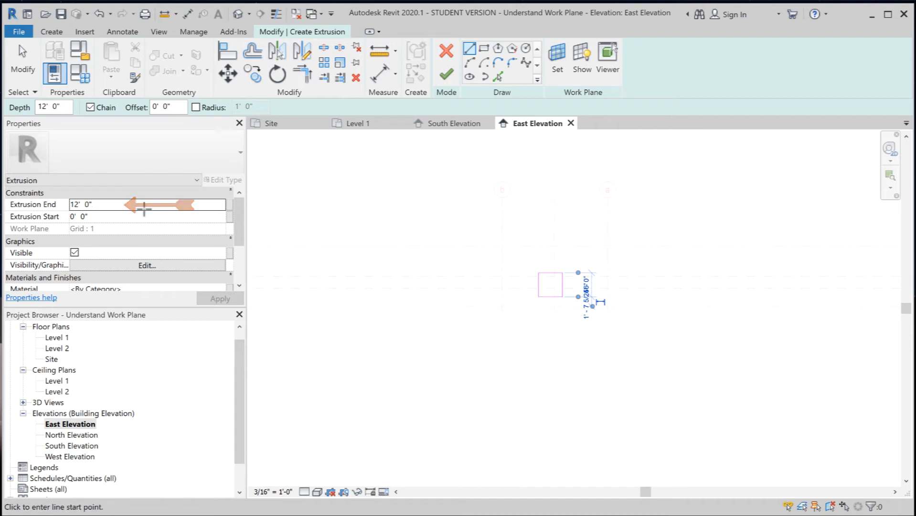
left_click(447, 81)
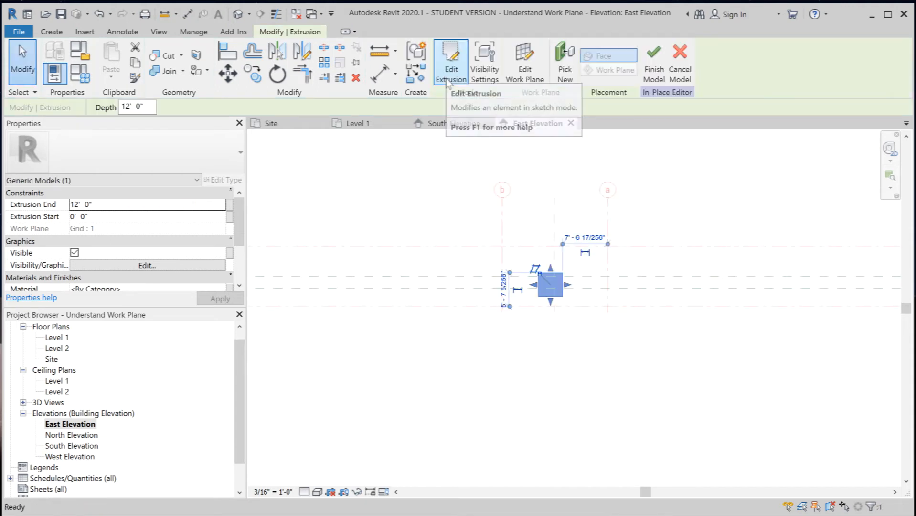
left_click(652, 73)
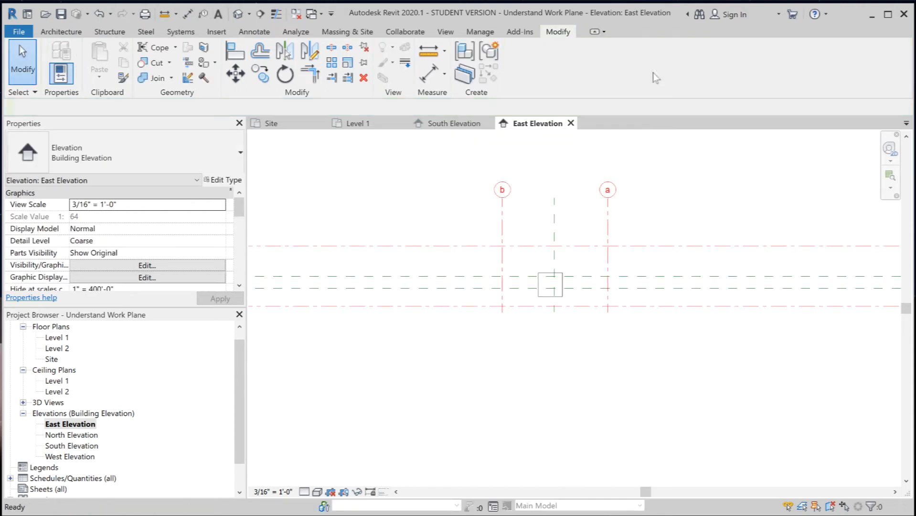
Step: Open the Level 1 floor plan and start editing the generic model in place
left_click(61, 340)
double_click(57, 338)
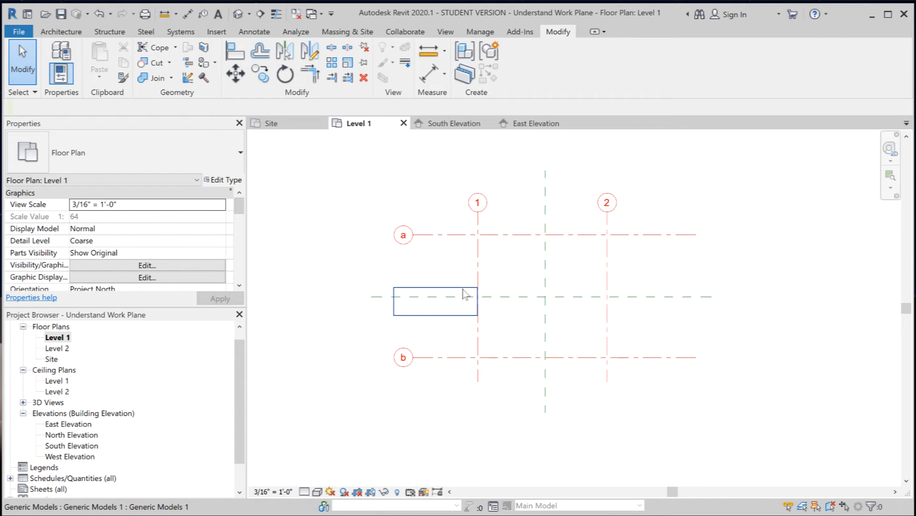
left_click(463, 290)
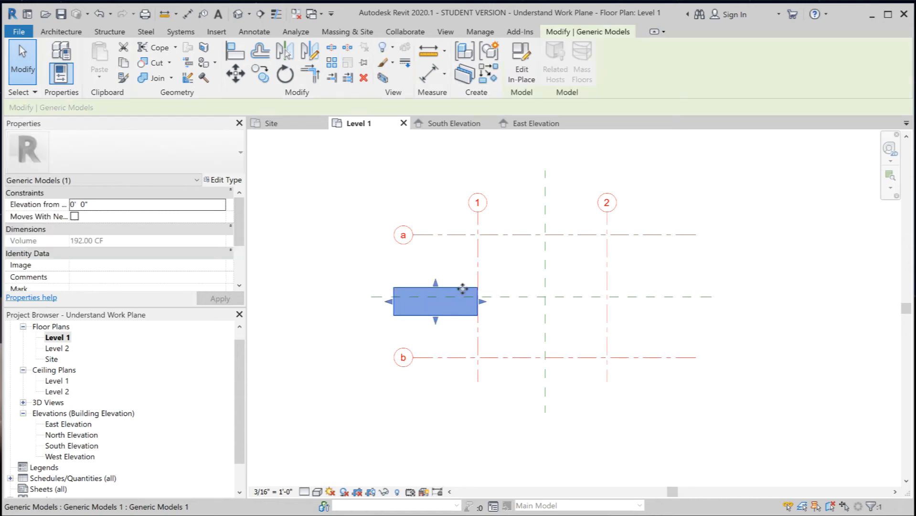
left_click(521, 73)
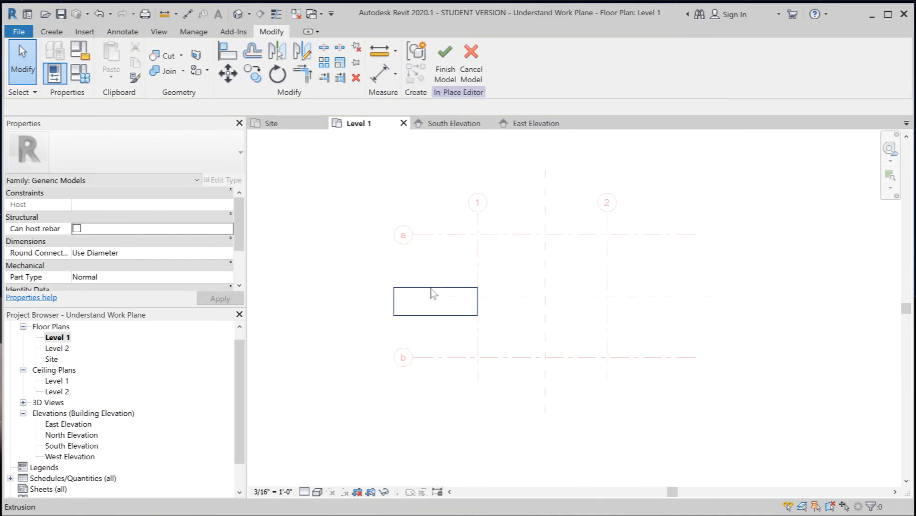
Step: Change the extrusion's work plane by name to Grid : 2
left_click(433, 292)
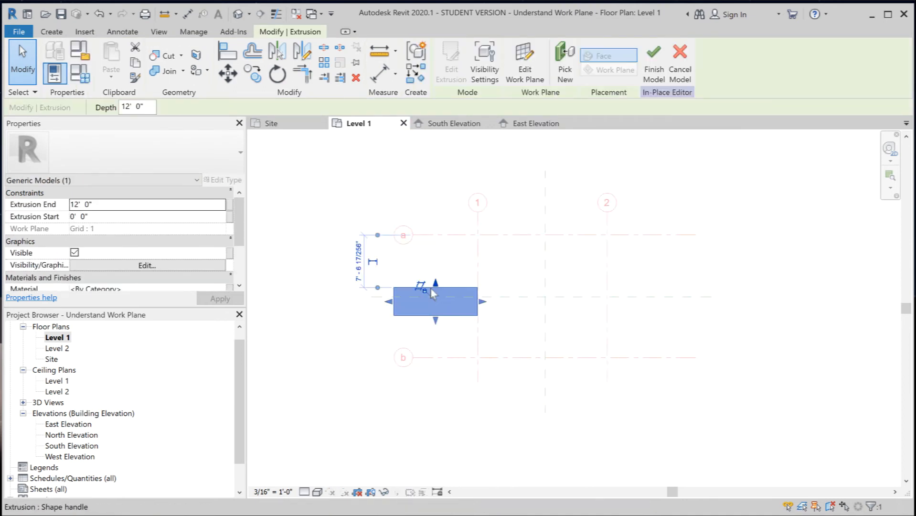
left_click(525, 72)
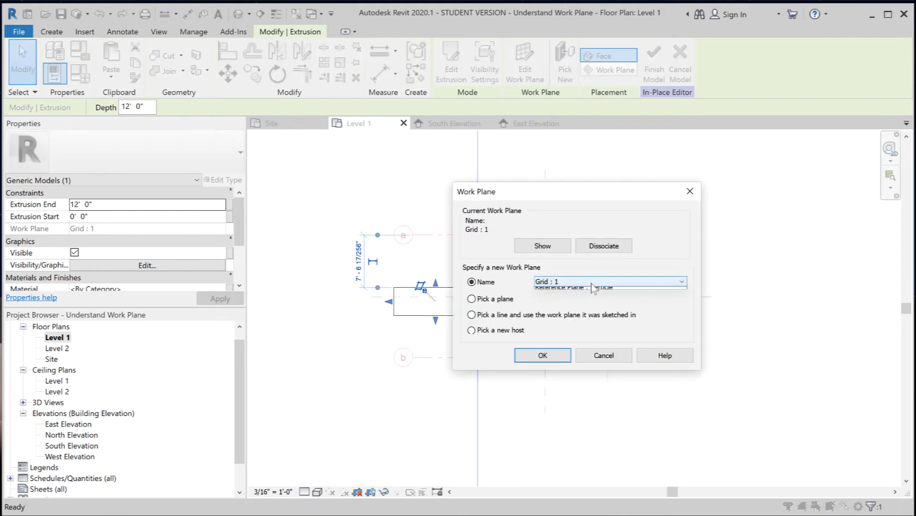
left_click(587, 282)
left_click(590, 298)
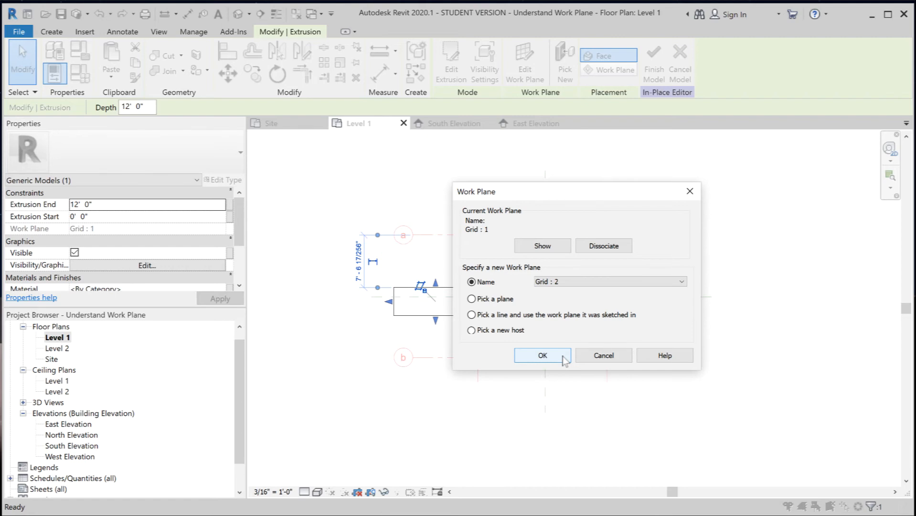
left_click(542, 356)
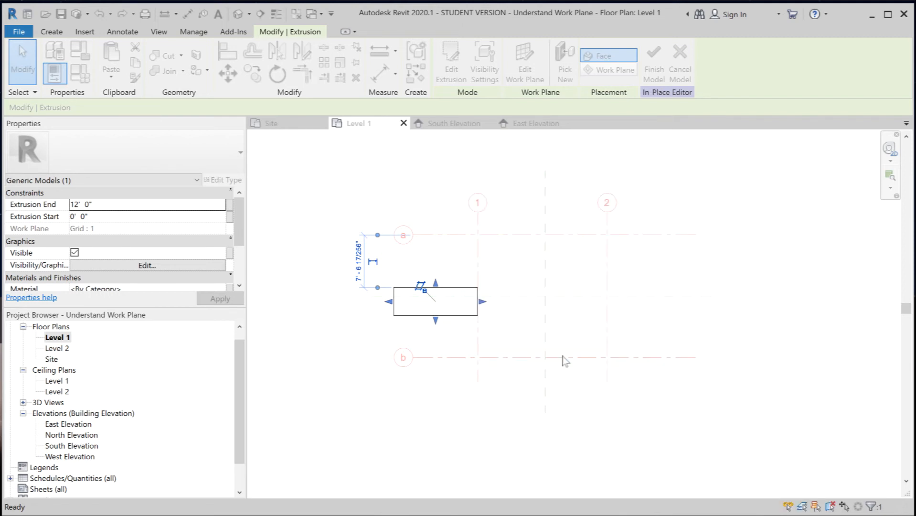
left_click(663, 405)
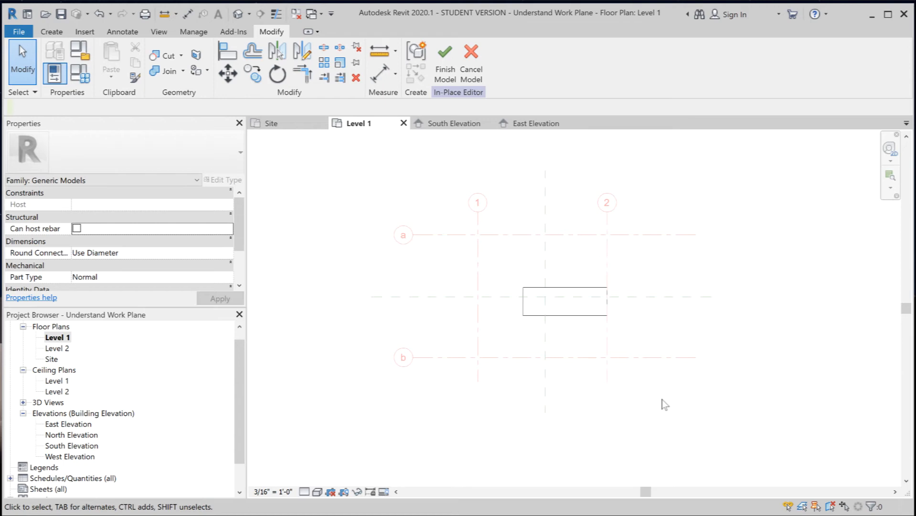
Step: Set the extrusion's start to 2' 0" and its end to 10' 0" from the work plane
left_click(570, 315)
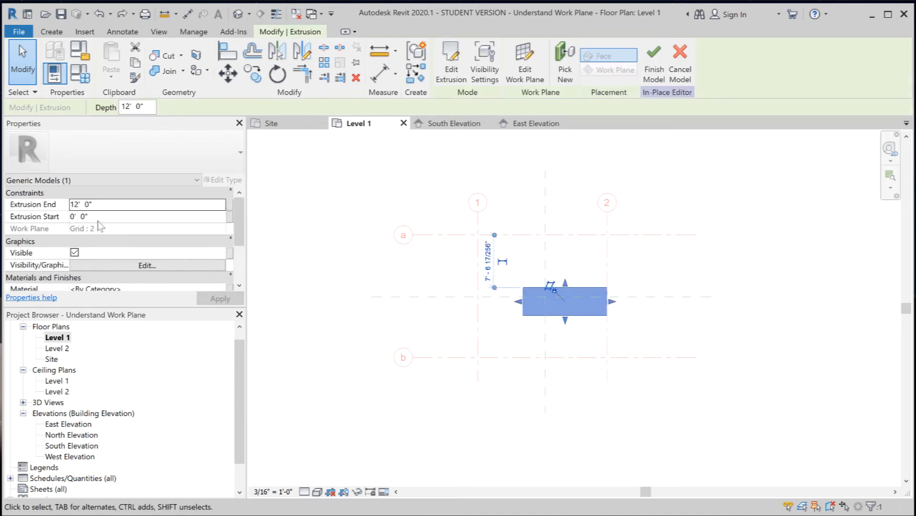
left_click(98, 219)
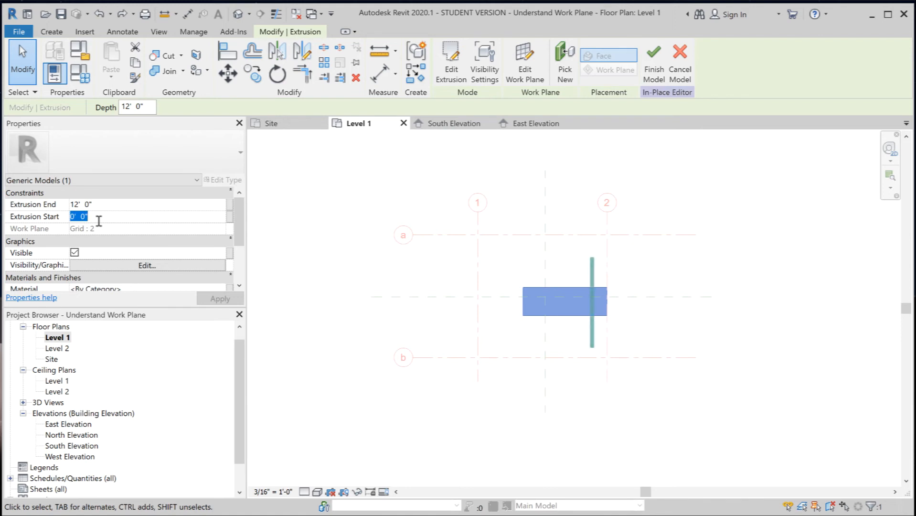
type("2")
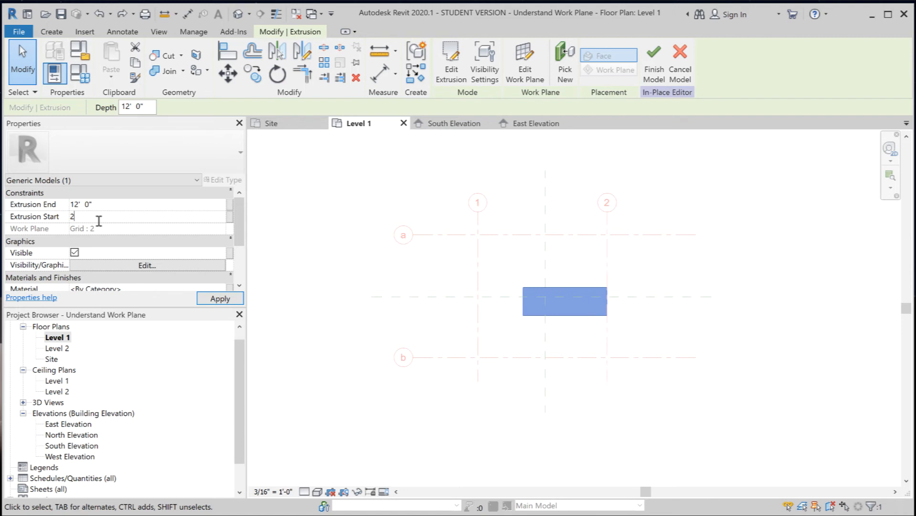
left_click(217, 300)
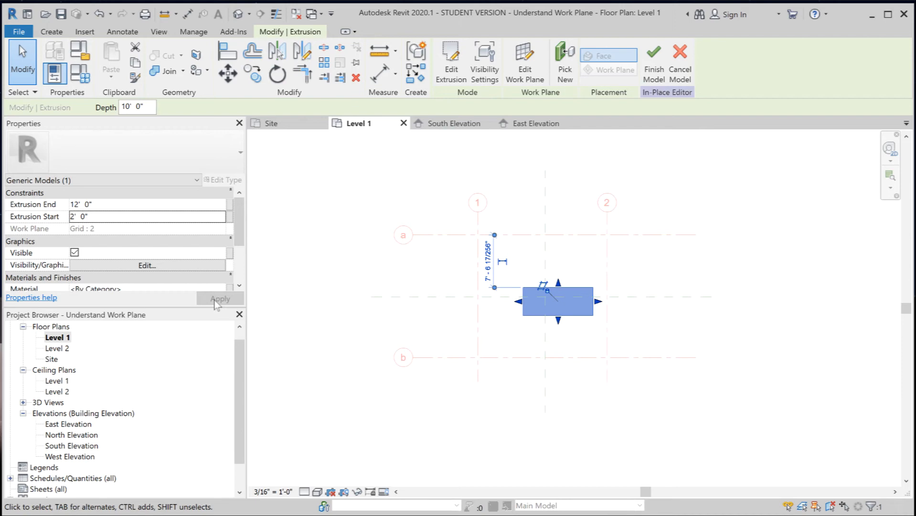
left_click(215, 299)
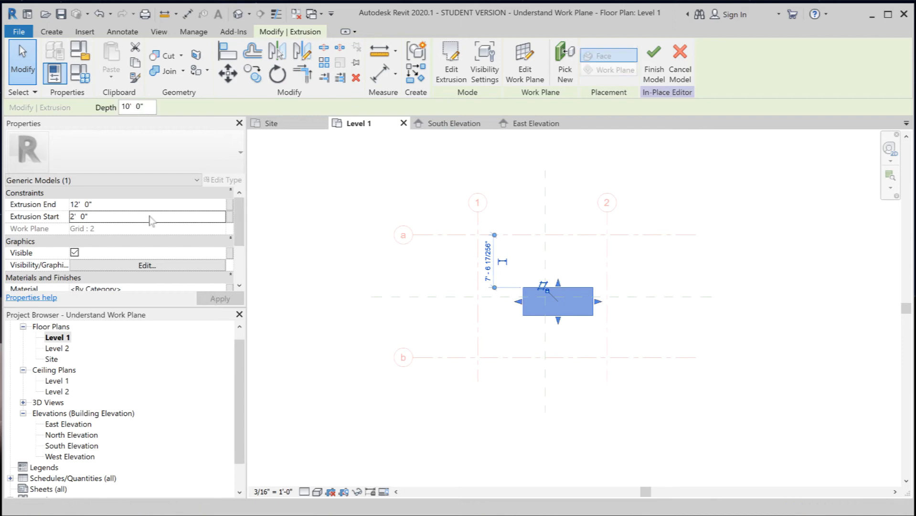
left_click(109, 204)
type("10")
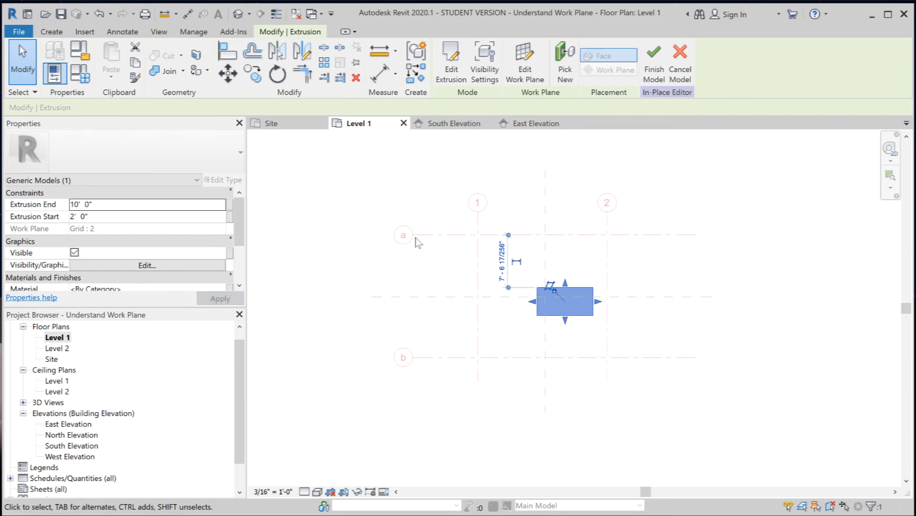
Step: Add aligned dimensions from grid 2 to the extrusion's near and far ends and along its length, and finish the in-place model
left_click(188, 13)
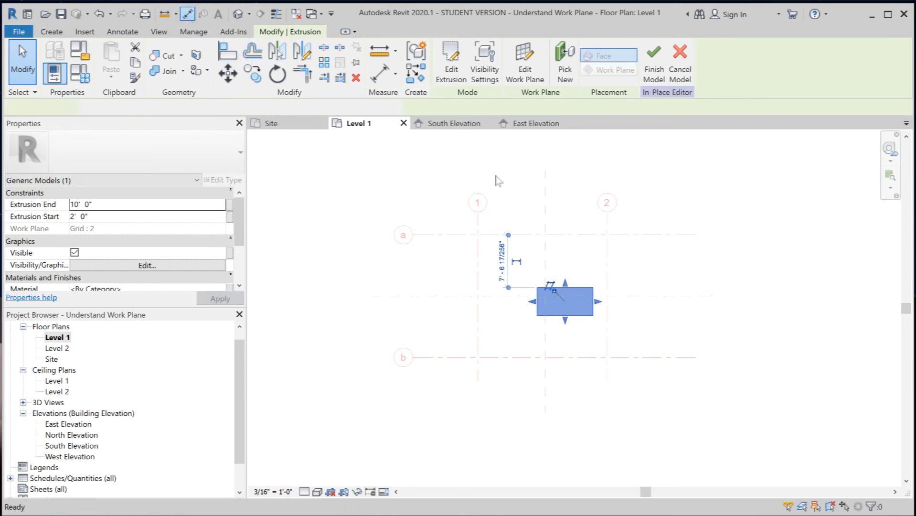
left_click(594, 300)
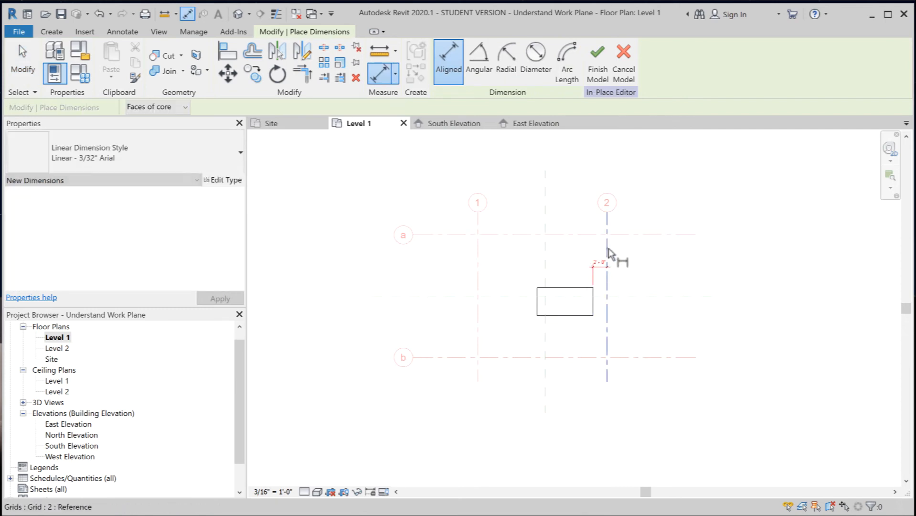
left_click(537, 302)
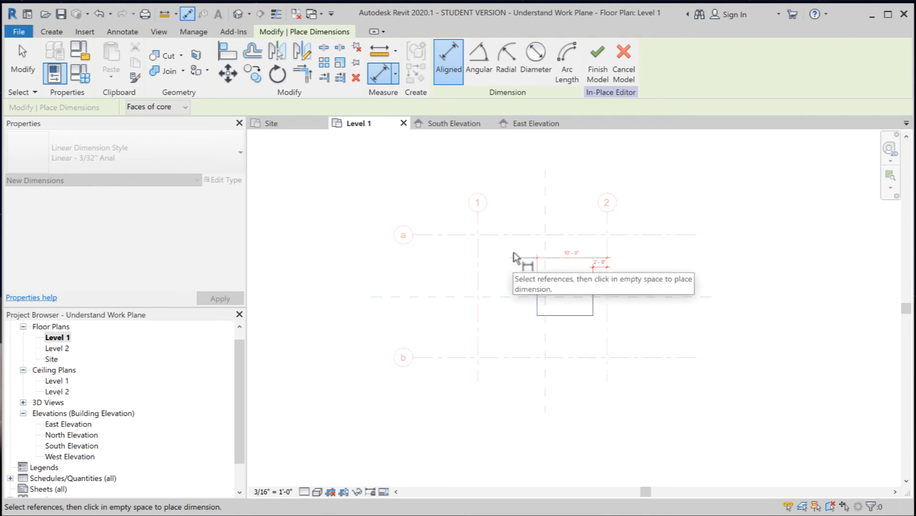
left_click(513, 253)
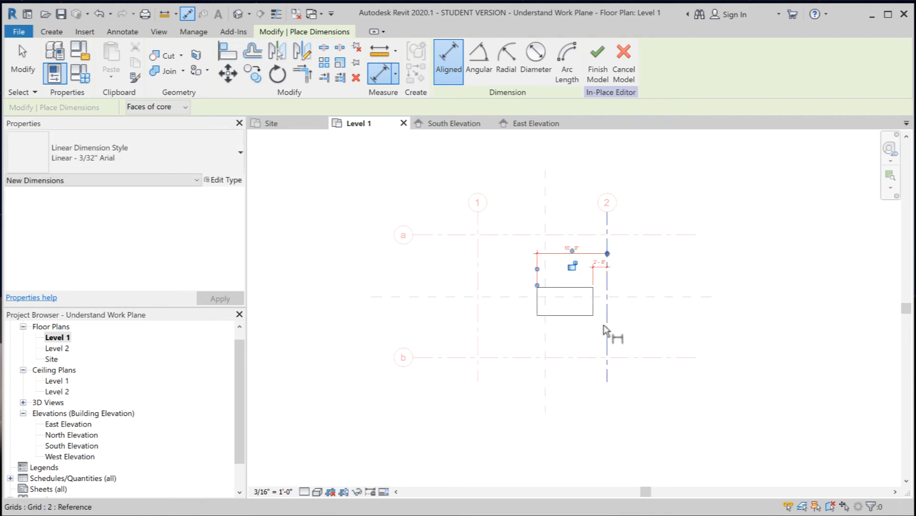
left_click(538, 308)
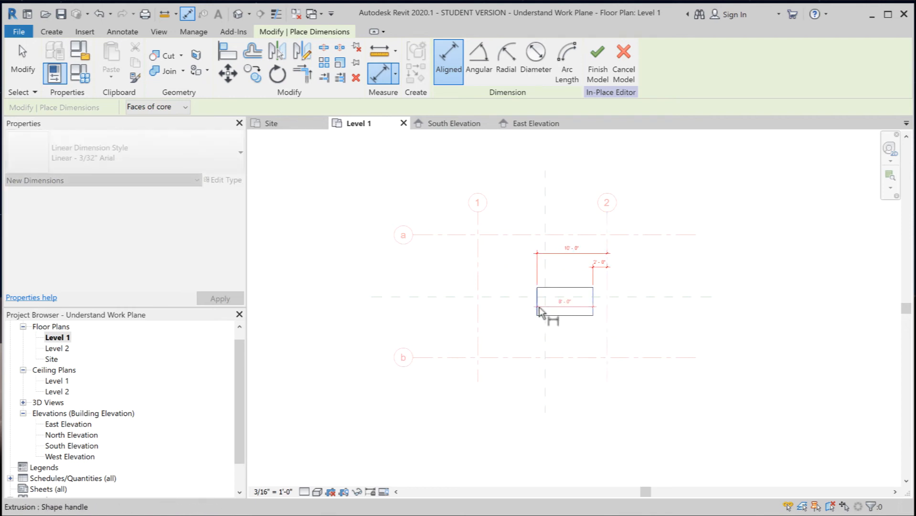
left_click(528, 329)
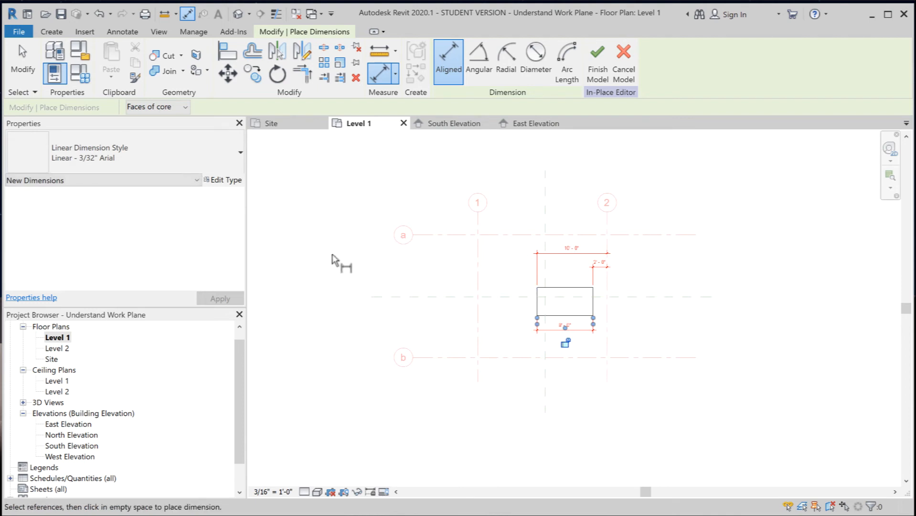
scroll(584, 283, "up", 1)
scroll(584, 283, "up", 1)
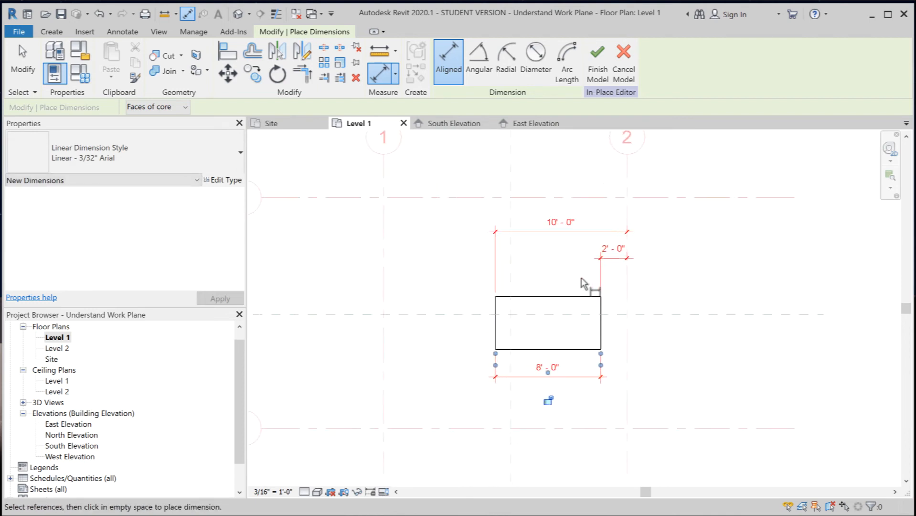
middle_click_drag(604, 296, 660, 308)
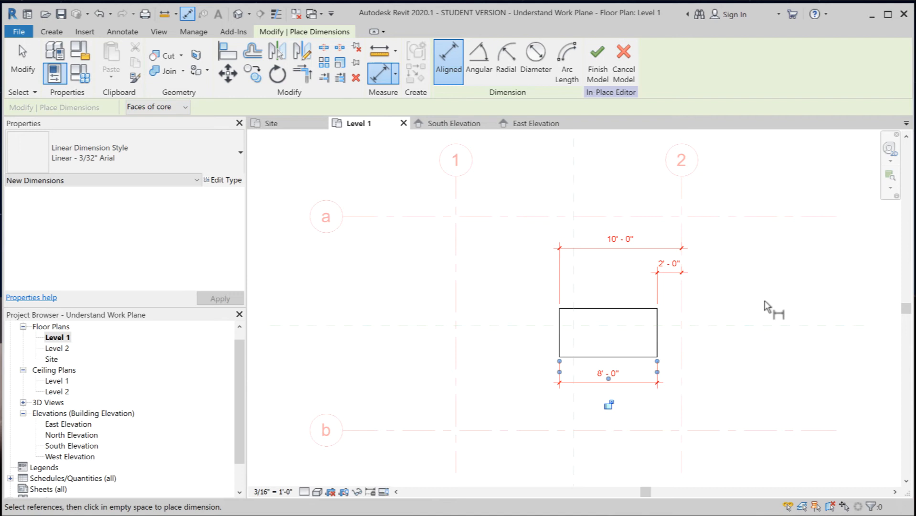
left_click(598, 64)
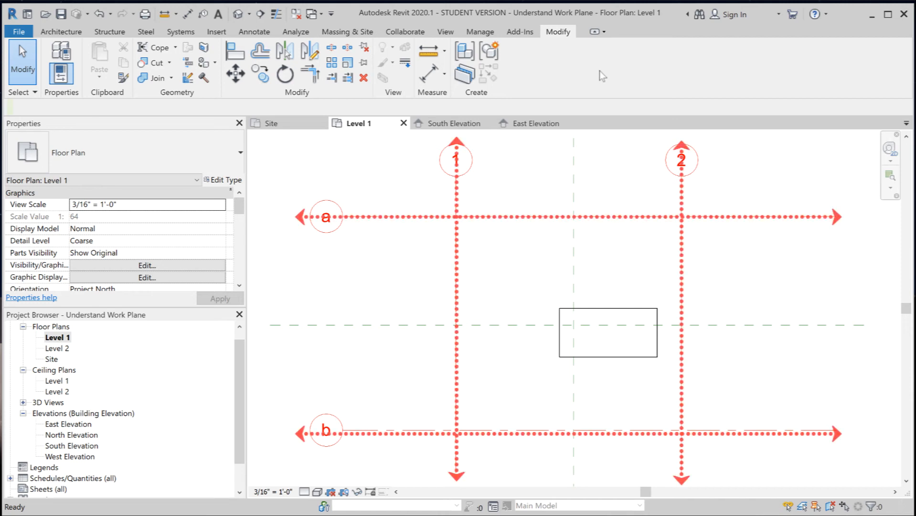
Step: Edit the generic model in place and change its extrusion's work plane by name to Reference Plane : Verticle
left_click(620, 311)
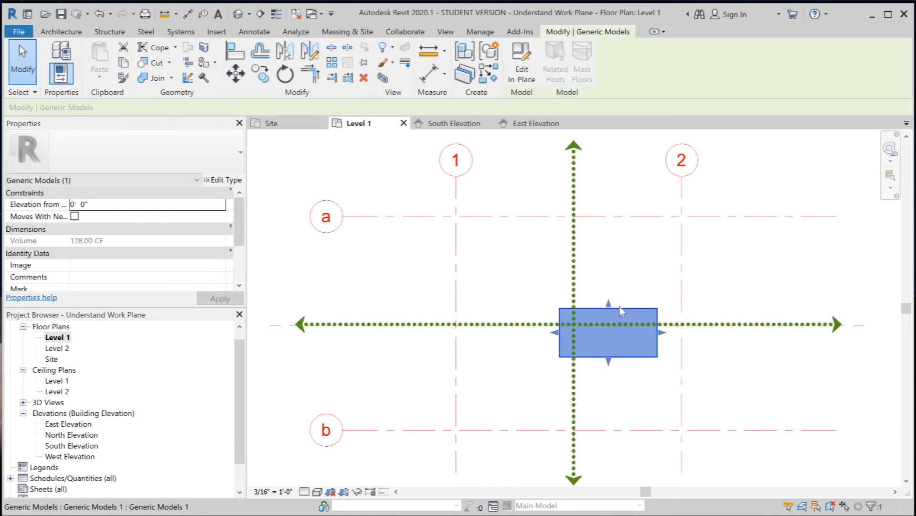
left_click(523, 80)
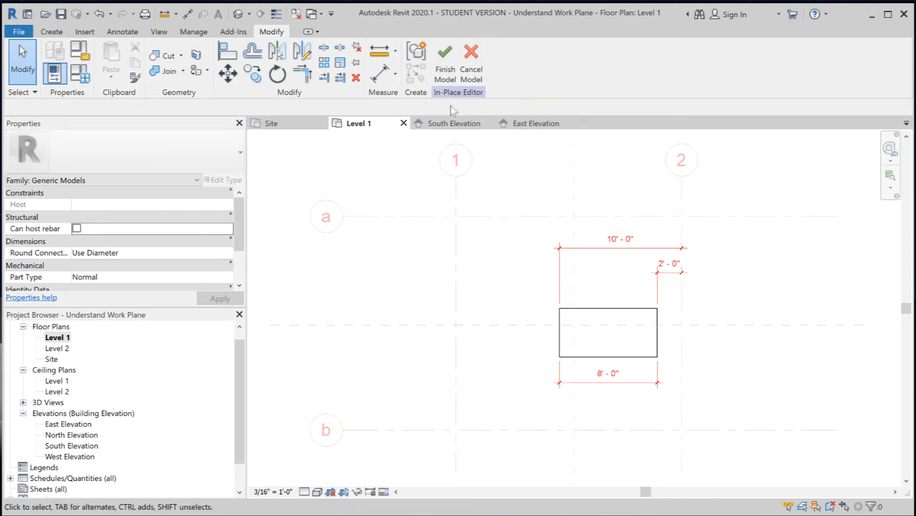
left_click(584, 313)
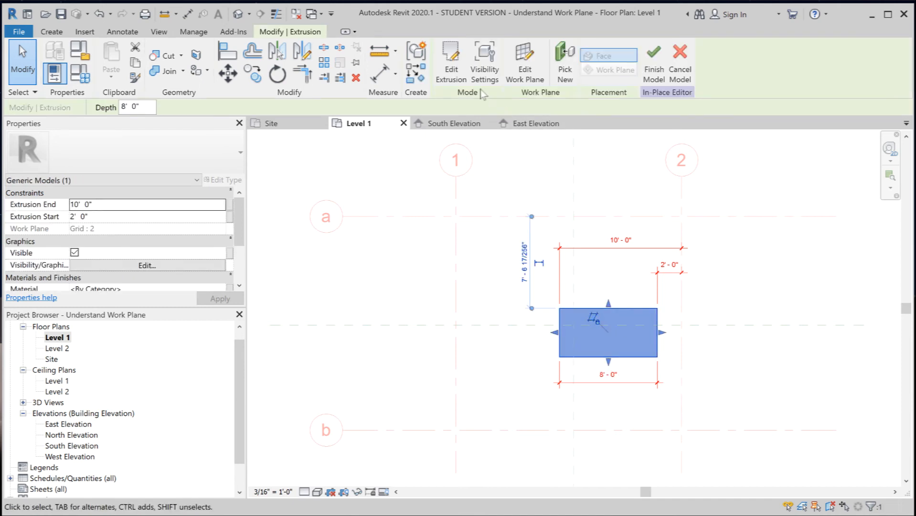
left_click(526, 76)
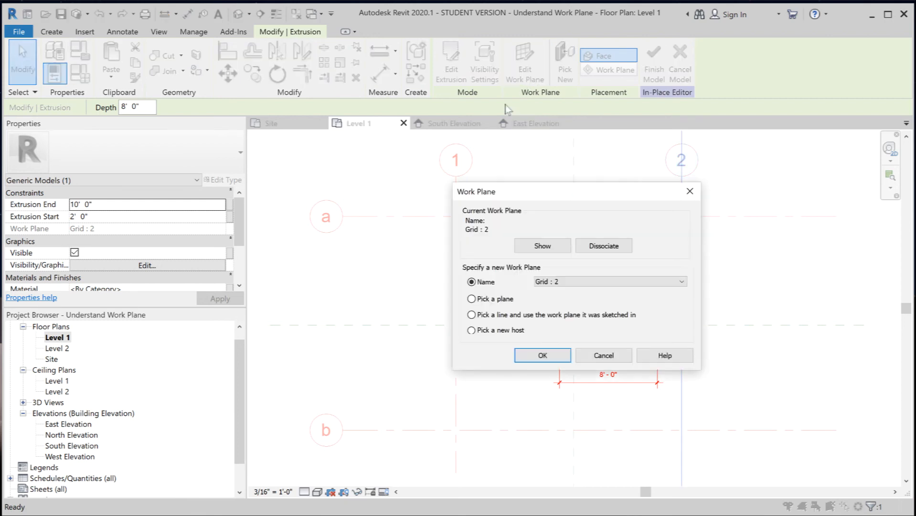
left_click(625, 283)
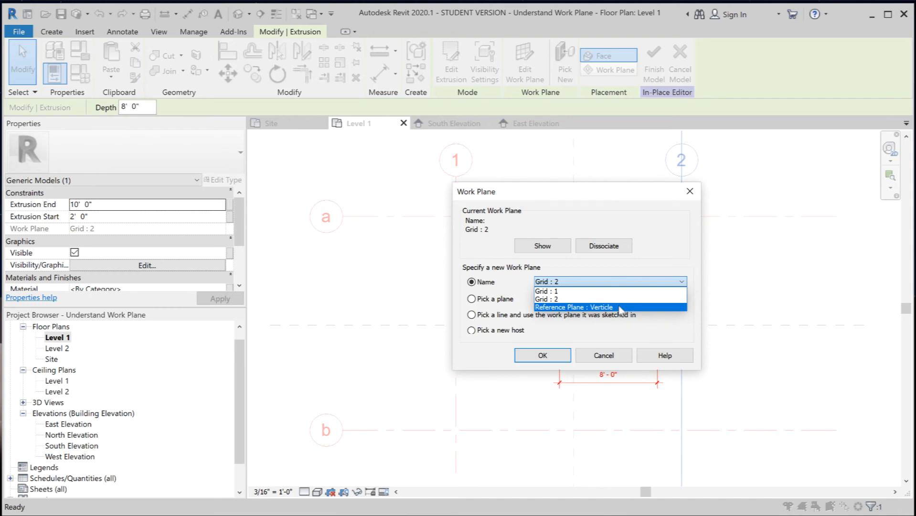
left_click(620, 308)
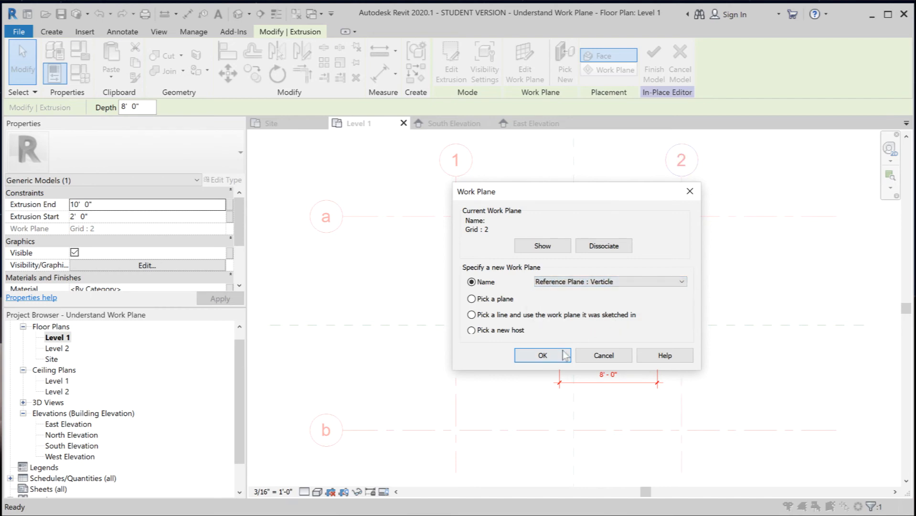
left_click(630, 282)
left_click(631, 289)
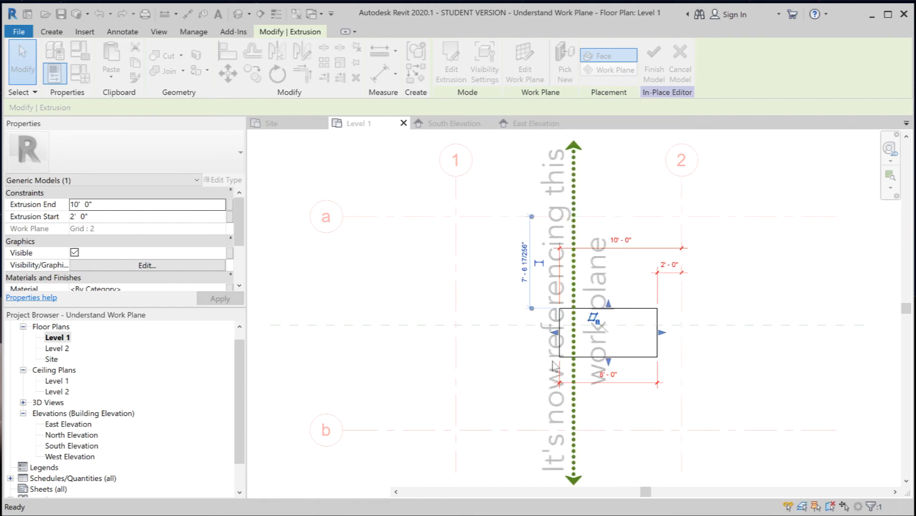
left_click(550, 358)
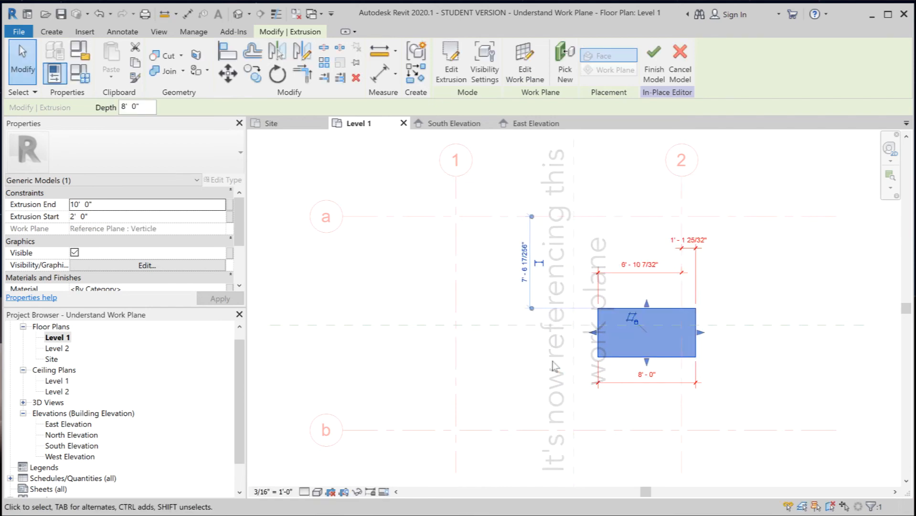
left_click(781, 301)
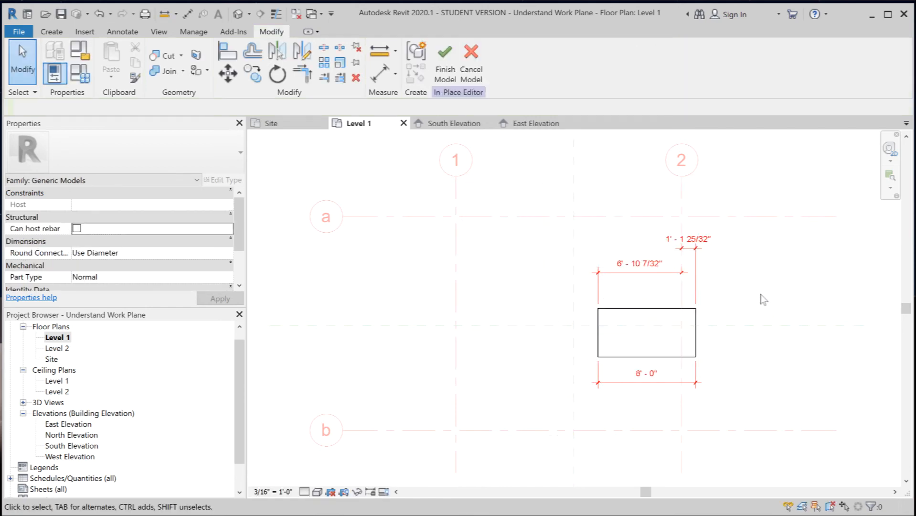
Step: Delete the three existing dimensions around the extrusion, both to grid 2 and the one along its length
left_click(651, 281)
key("Delete")
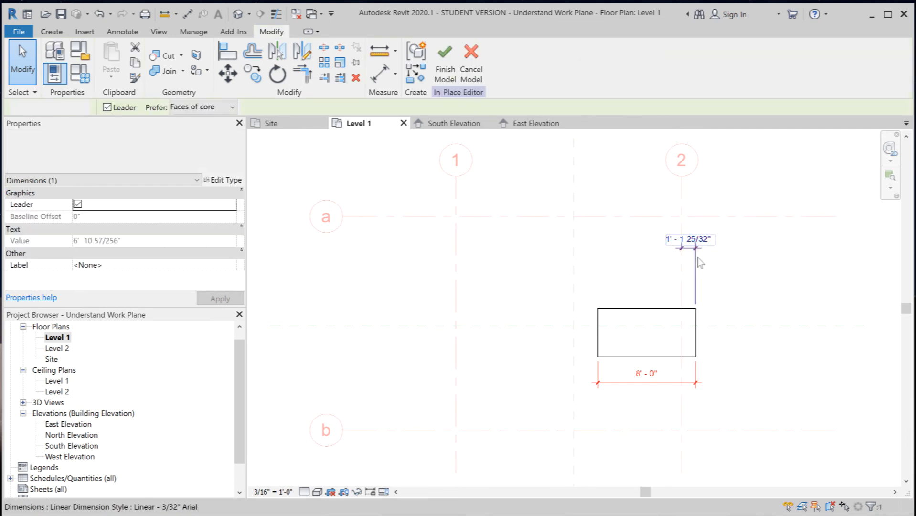
left_click(695, 253)
key("Delete")
left_click(665, 385)
key("Delete")
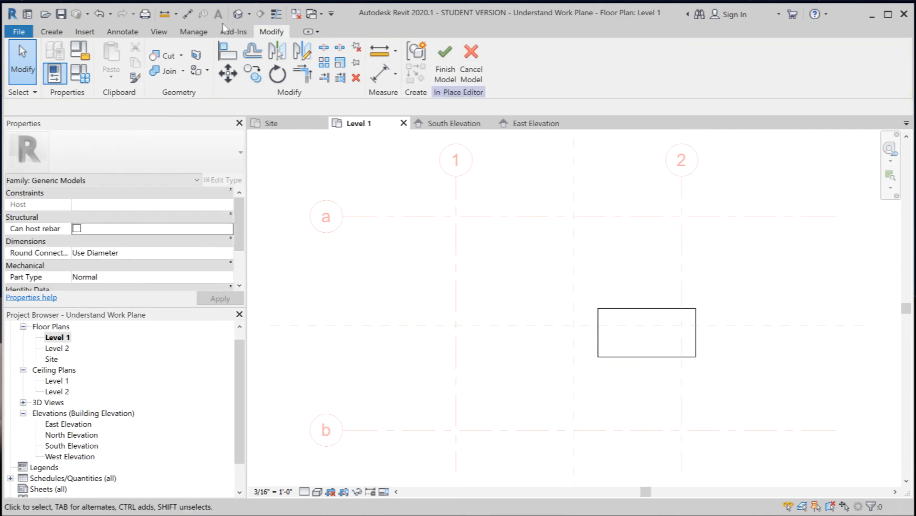
Step: Add aligned dimensions from the vertical reference plane to the extrusion's near and far ends and along its length
left_click(187, 14)
left_click(573, 382)
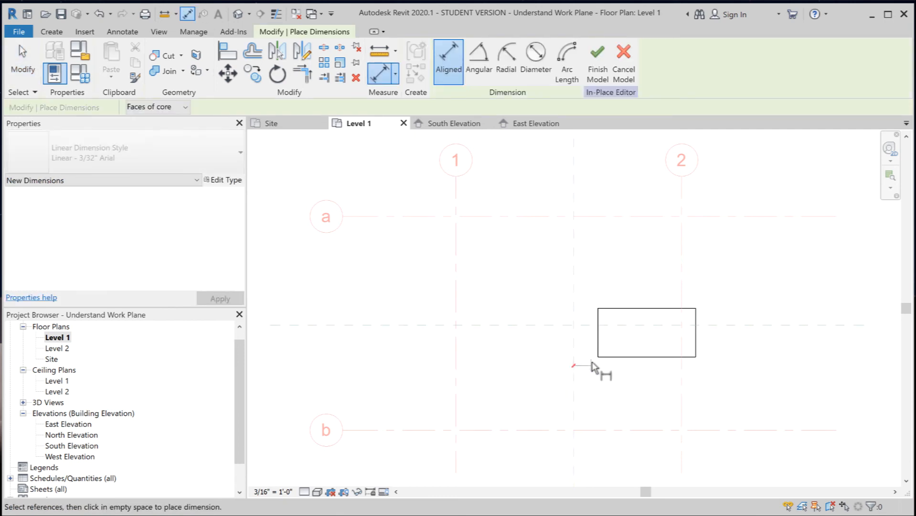
left_click(598, 350)
left_click(695, 352)
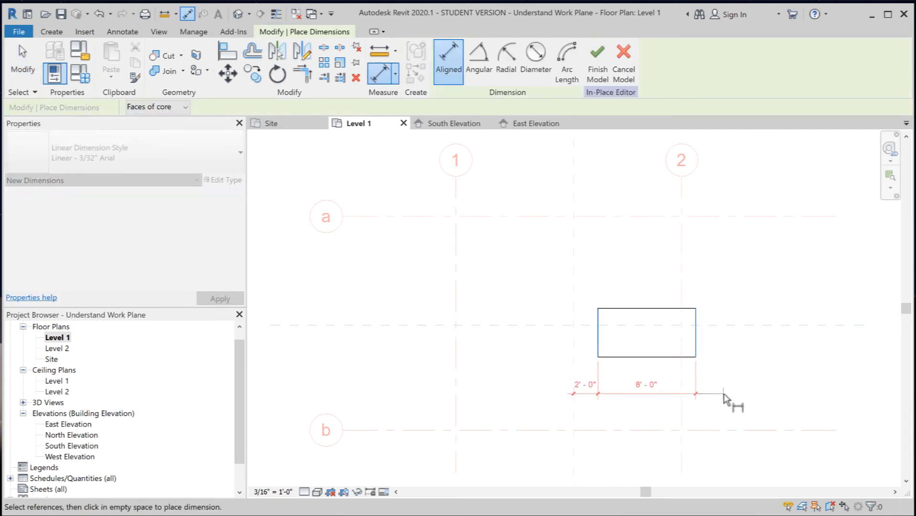
left_click(725, 403)
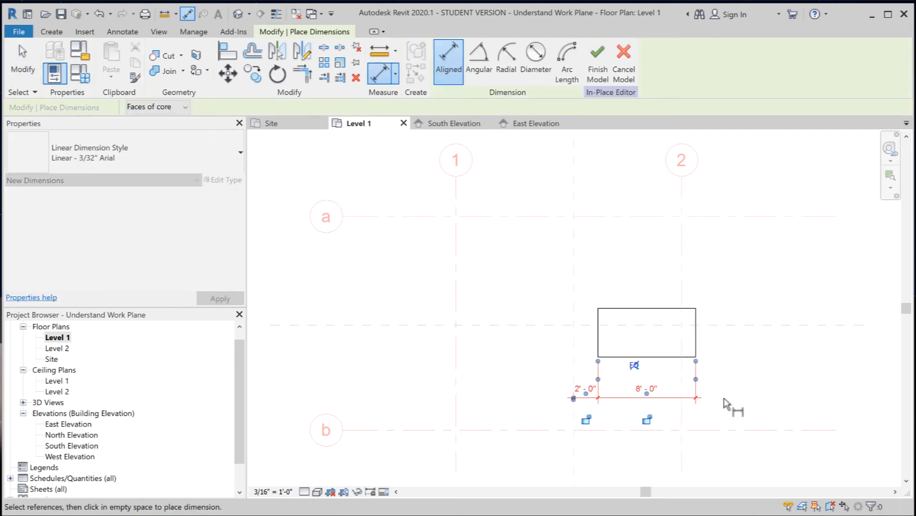
left_click(574, 283)
left_click(698, 319)
left_click(721, 283)
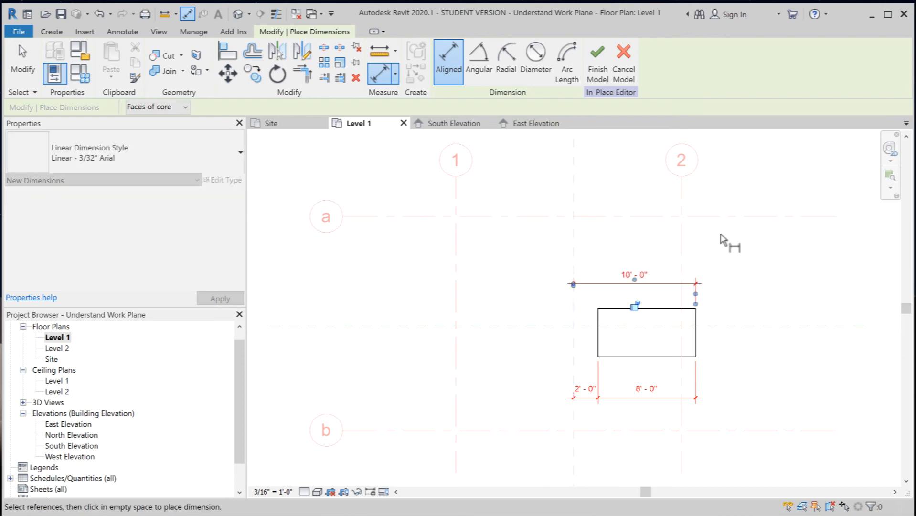
key("Escape")
key("Escape")
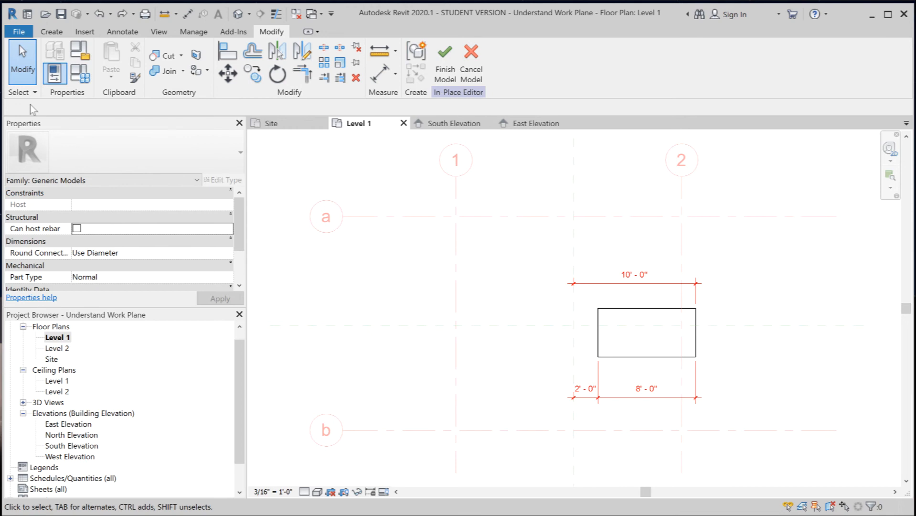
Step: Set the extrusion's end to -10' 0" and its start to -2' 0" from the vertical reference plane
left_click(615, 314)
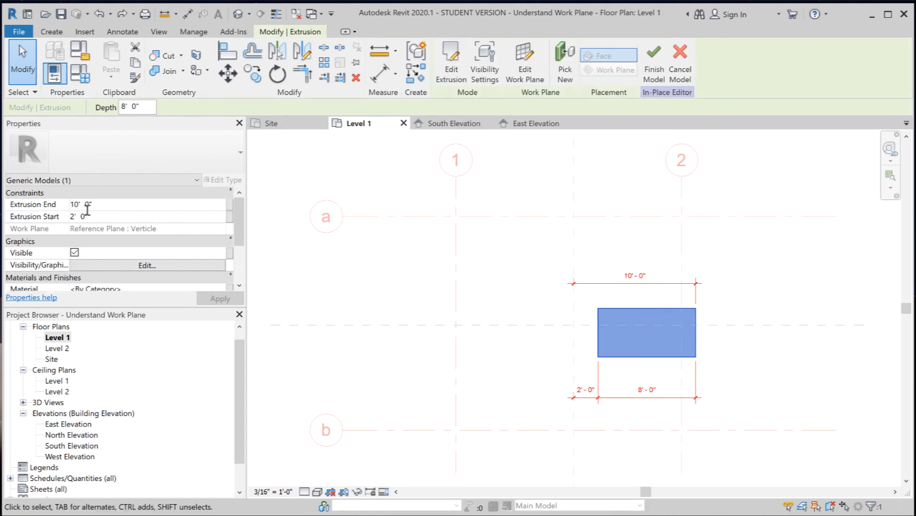
left_click(70, 204)
type("-")
left_click(72, 219)
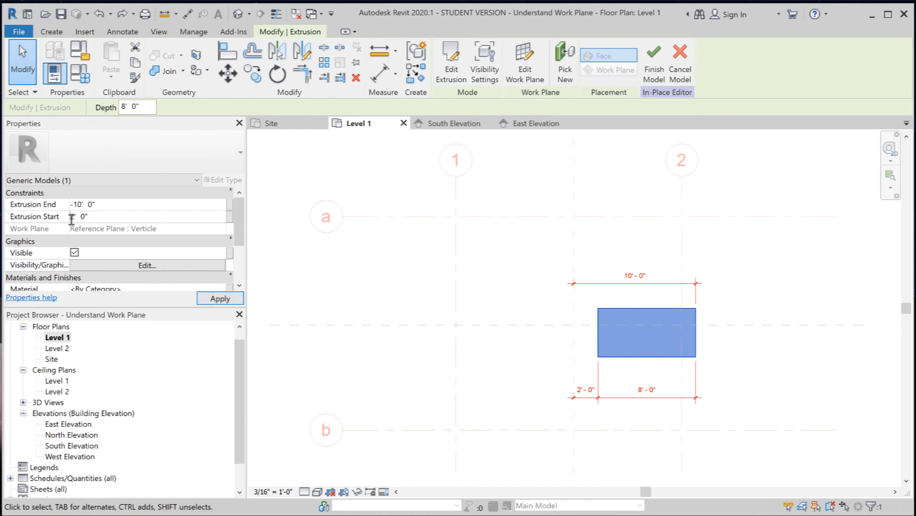
type("-")
left_click(217, 299)
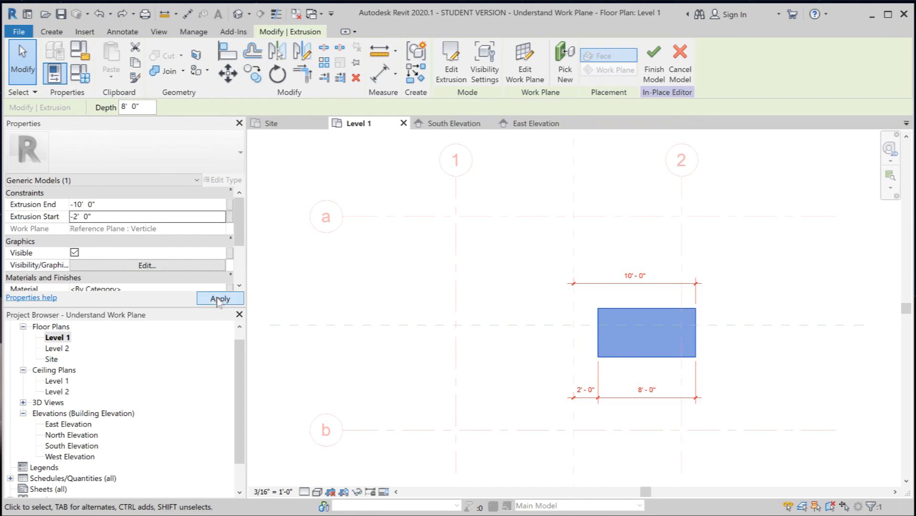
left_click(319, 376)
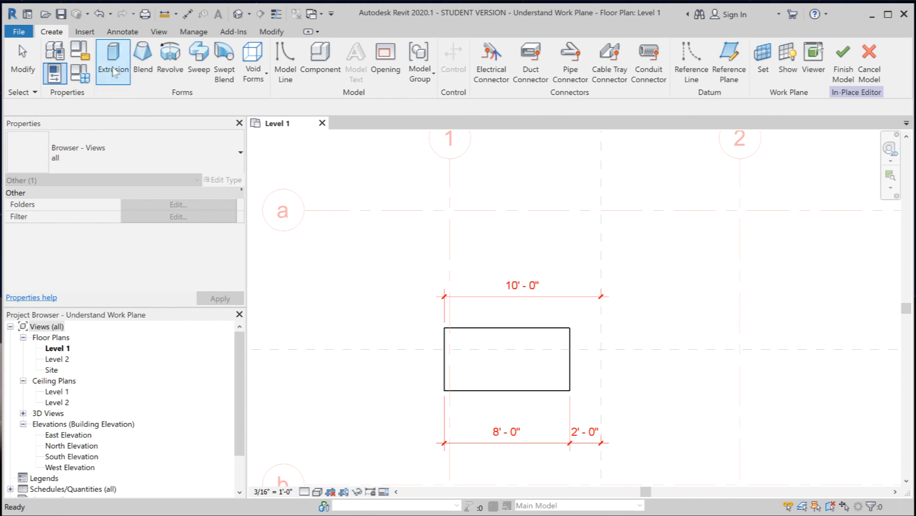
Step: Start a new extrusion and try to pick the existing box's end face near grid 1 as its work plane
left_click(111, 57)
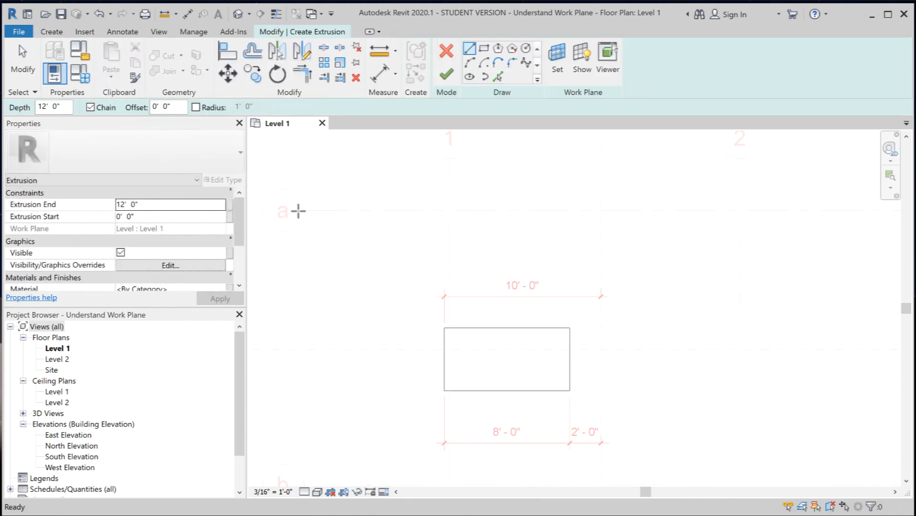
left_click(556, 66)
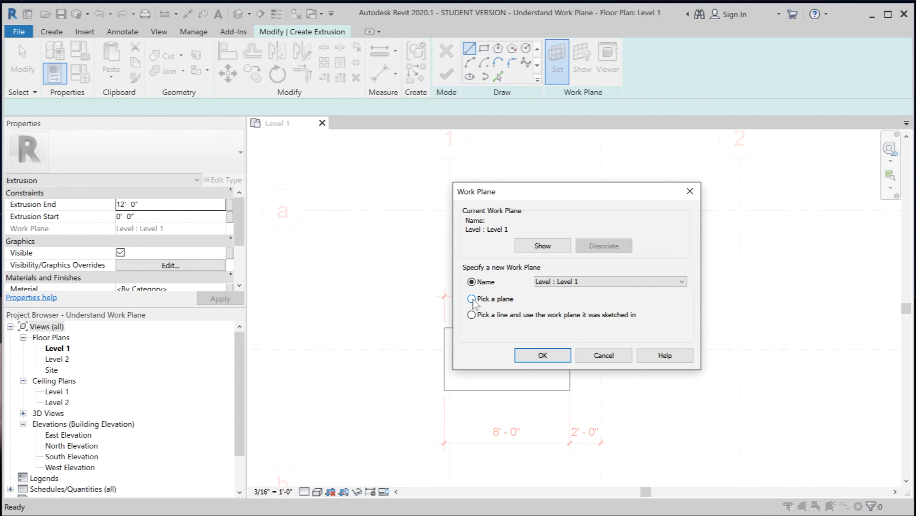
left_click_drag(572, 191, 709, 180)
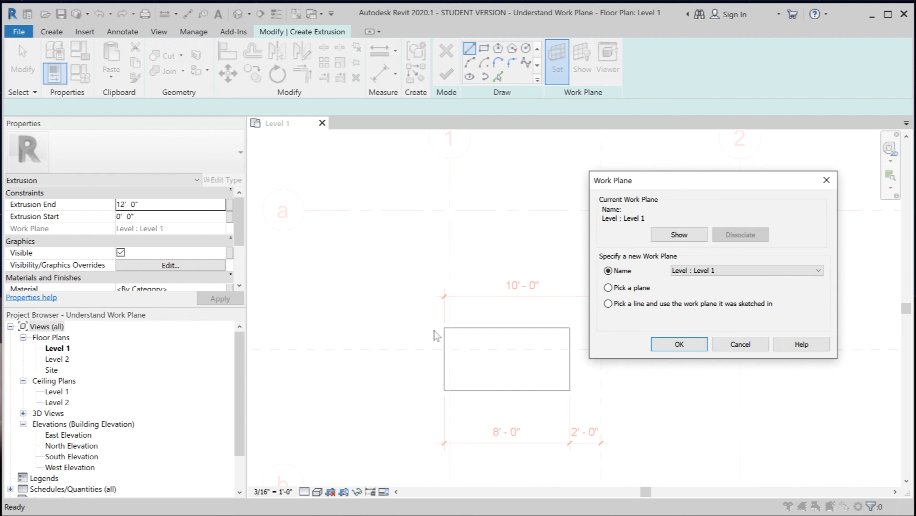
left_click(607, 288)
left_click(688, 347)
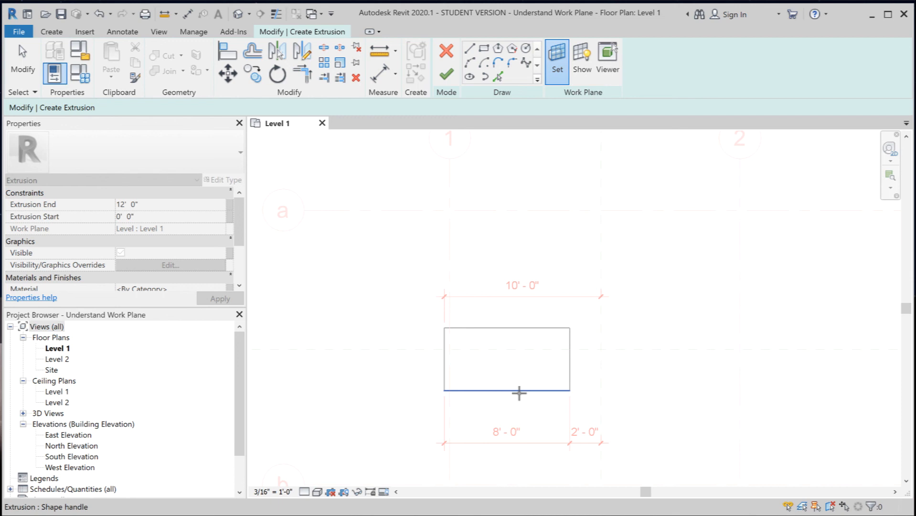
left_click(442, 376)
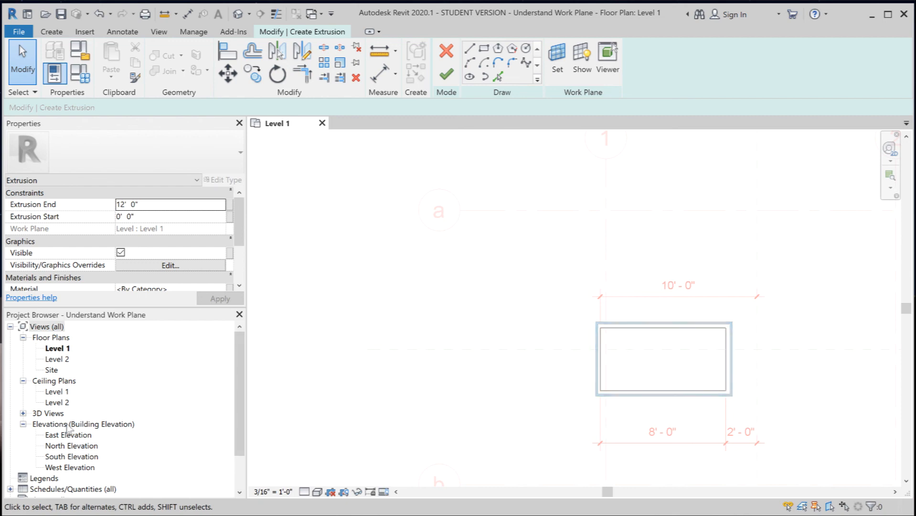
Step: Open the South Elevation and begin setting the new extrusion's work plane with the Pick a plane option
left_click(67, 457)
double_click(67, 457)
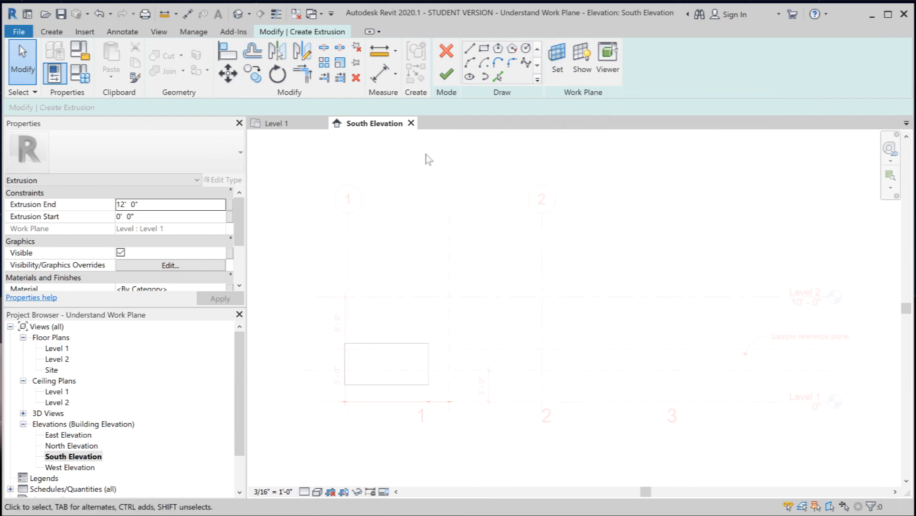
left_click(561, 68)
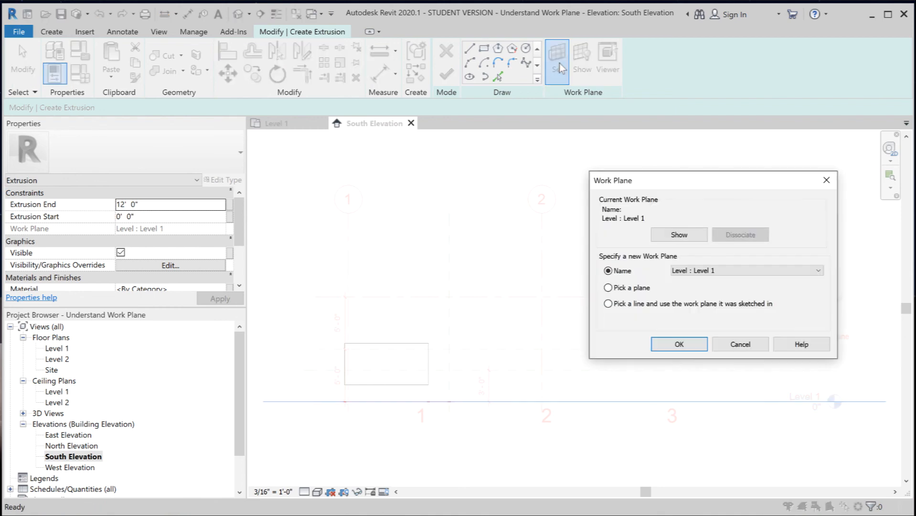
left_click(608, 287)
left_click(684, 344)
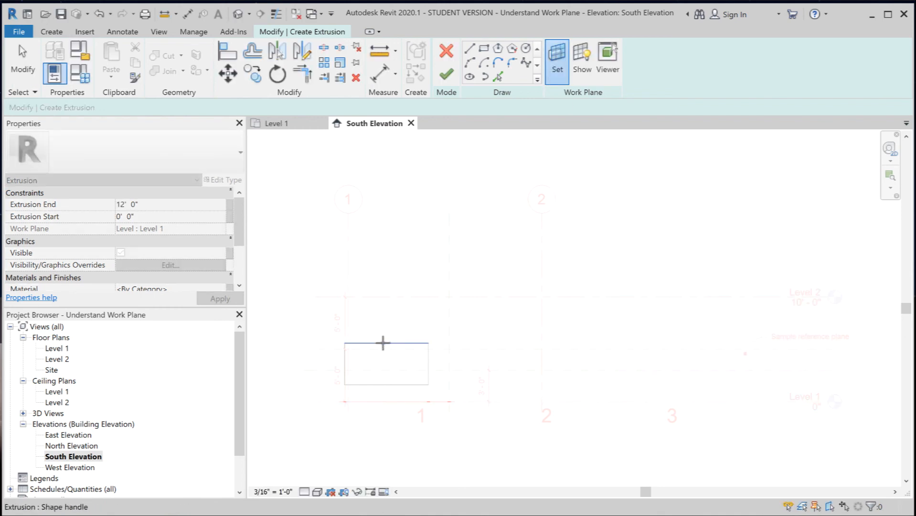